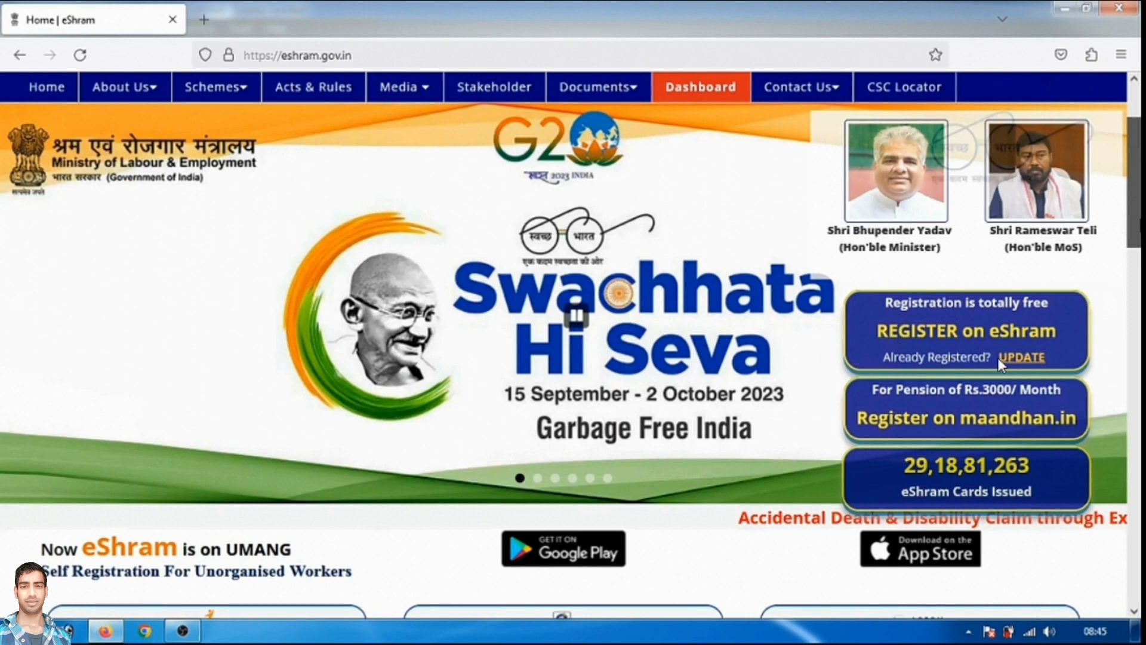
Start eShram self-registration with the Aadhaar-linked mobile number and the shown captcha
{"action": "left_click", "coordinate": [973, 337]}
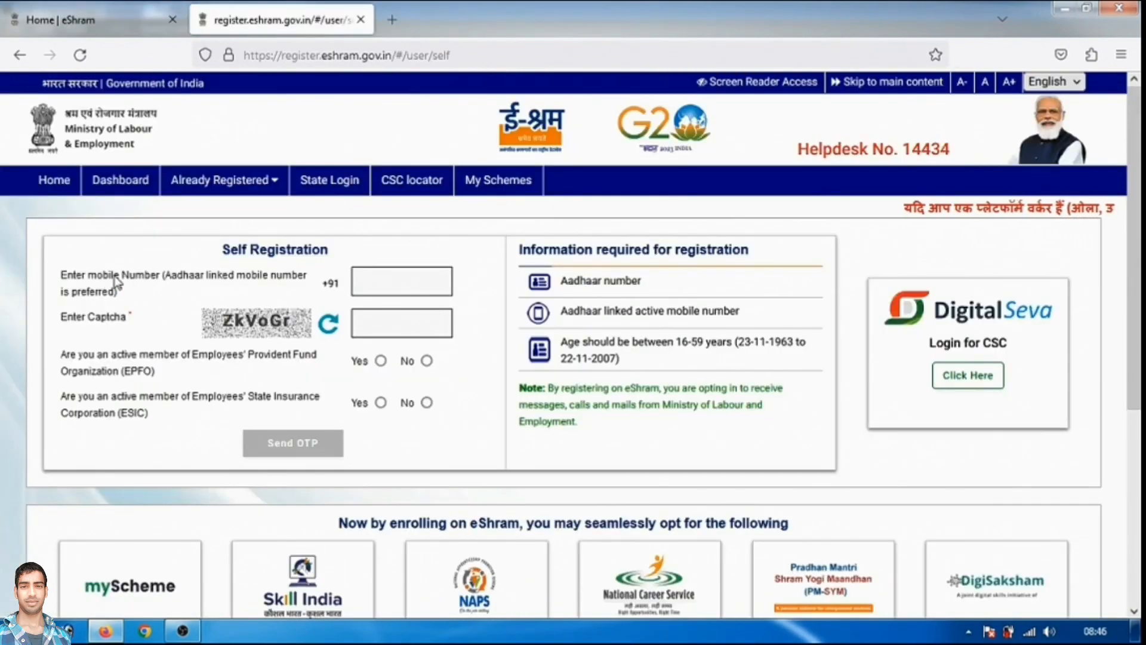
{"action": "left_click_drag", "start_coordinate": [64, 276], "coordinate": [147, 289]}
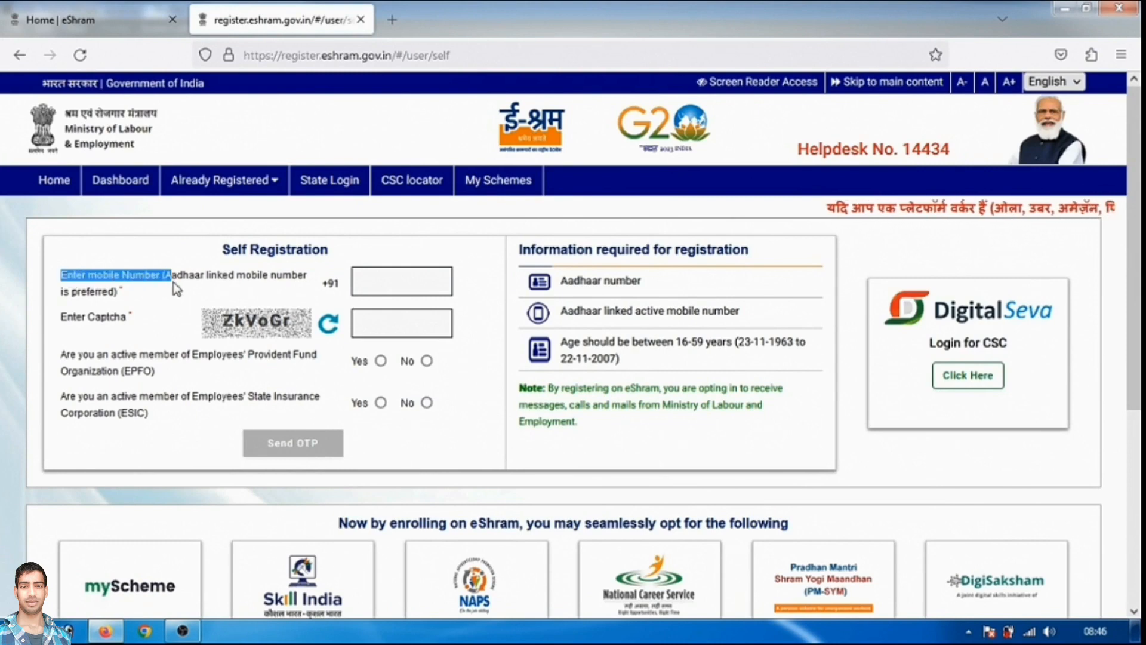
{"action": "left_click", "coordinate": [160, 284]}
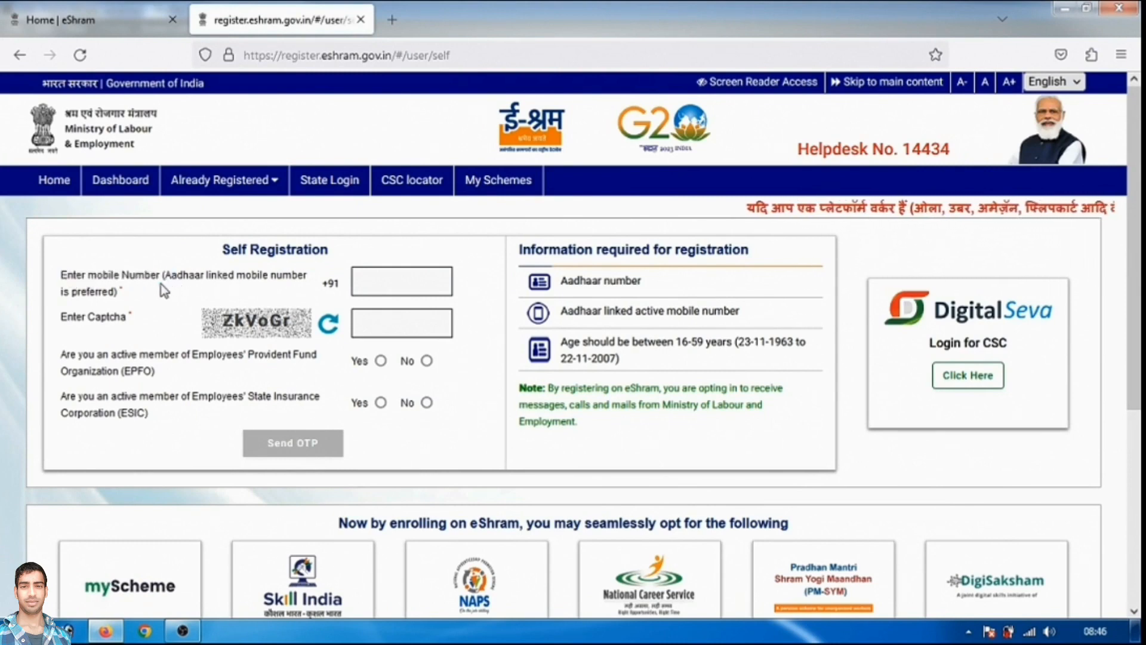
{"action": "left_click_drag", "start_coordinate": [161, 281], "coordinate": [314, 292]}
{"action": "left_click", "coordinate": [363, 284]}
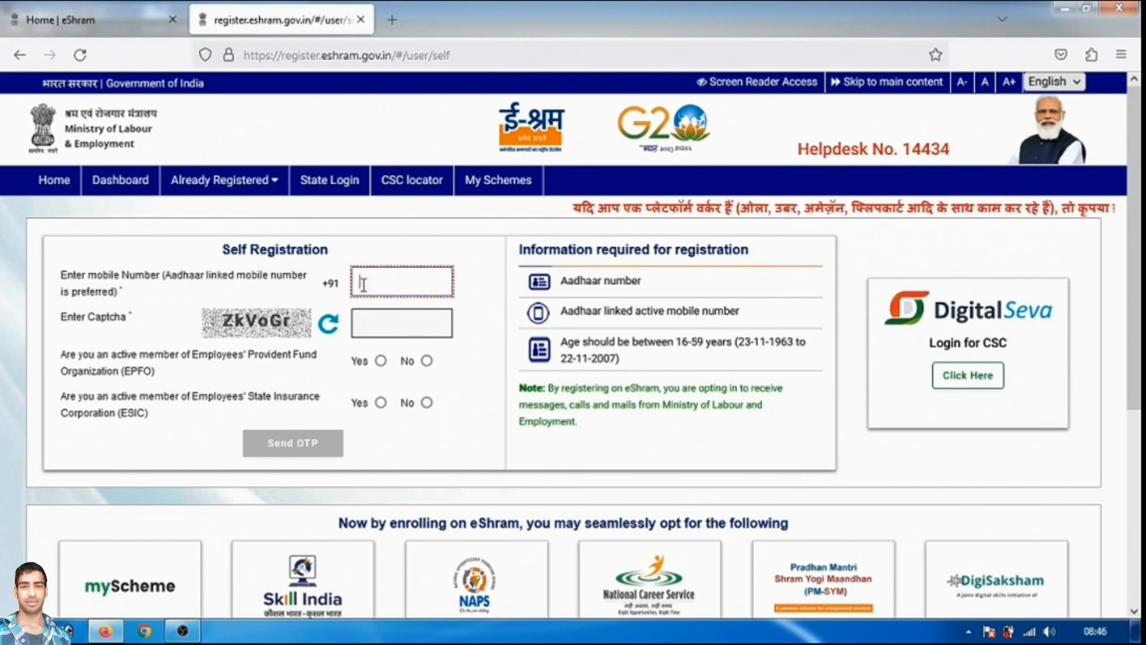
{"action": "type", "text": "92051"}
{"action": "key", "text": "Tab"}
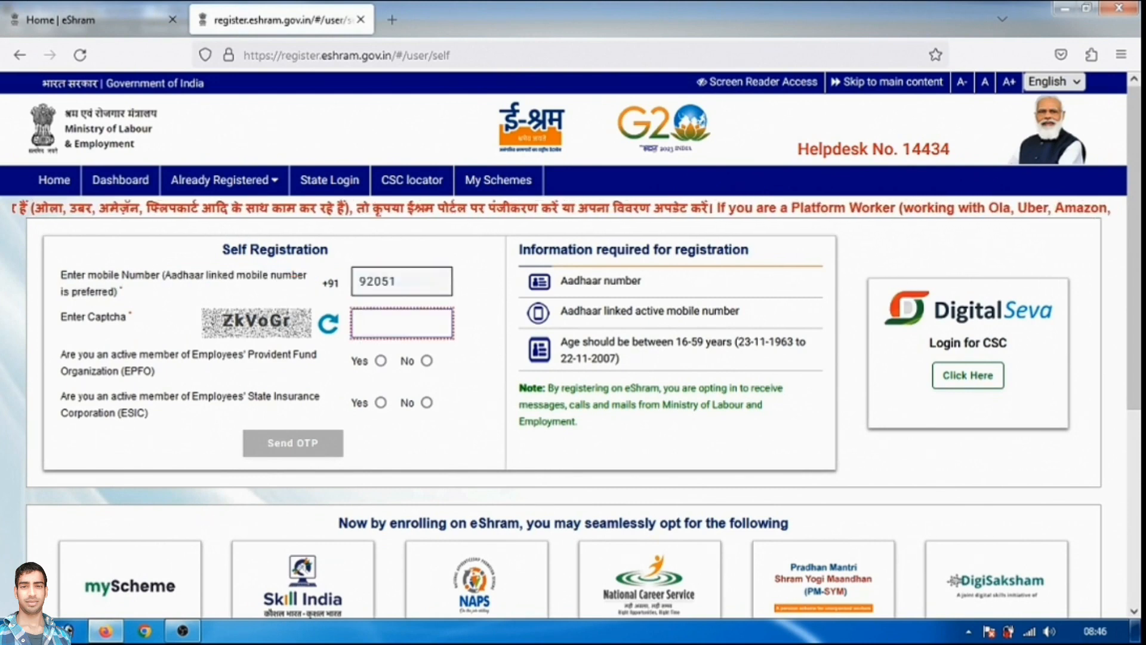
{"action": "left_click_drag", "start_coordinate": [59, 320], "coordinate": [129, 323]}
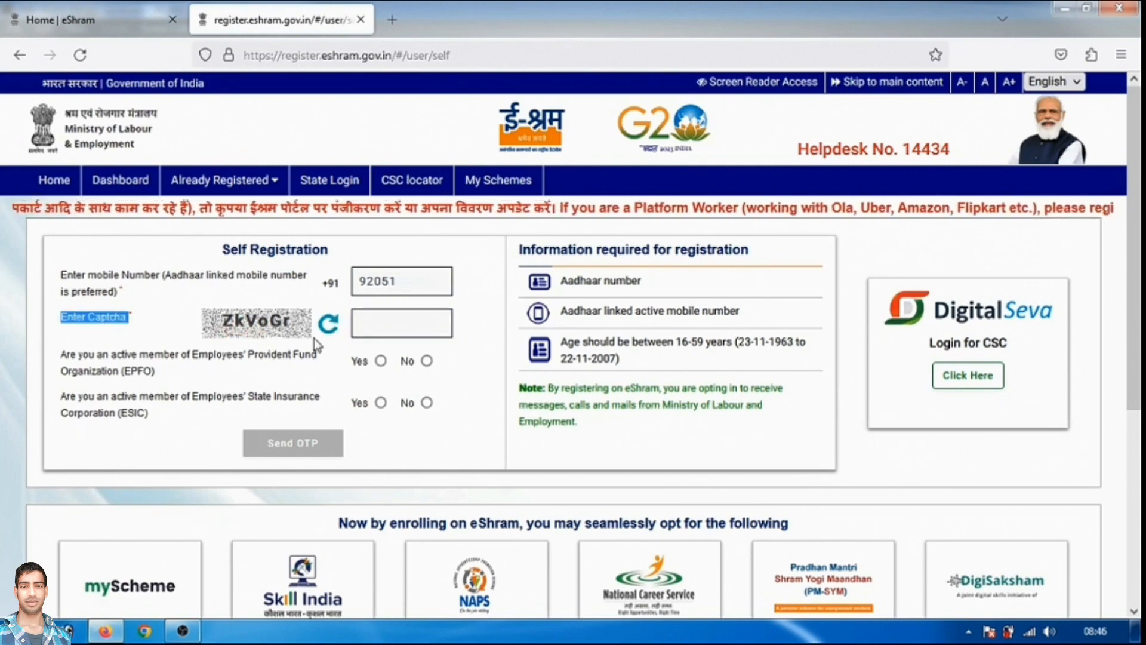
{"action": "left_click", "coordinate": [373, 322]}
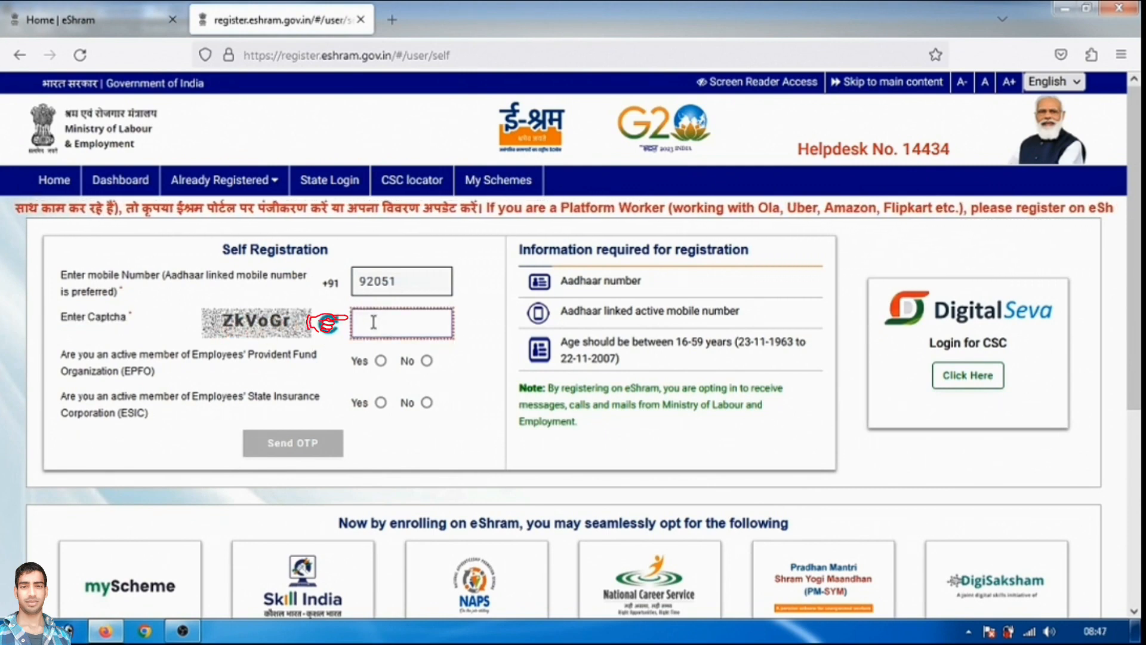
{"action": "type", "text": "ZkVoGr"}
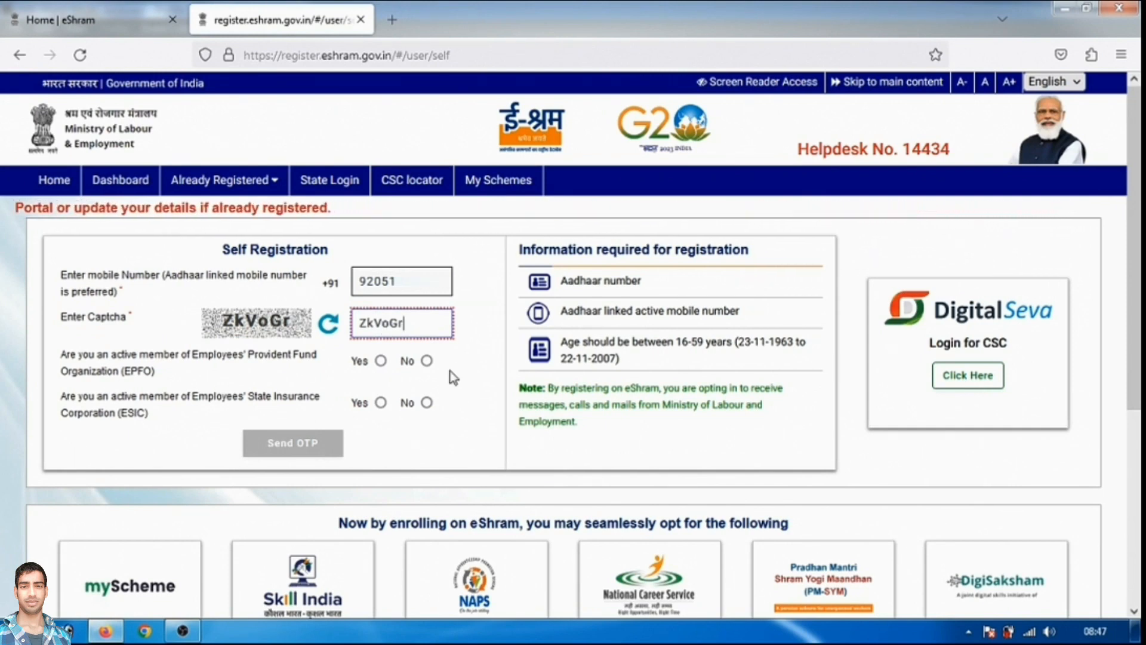
Answer No for EPFO and ESIC membership, request the OTP and enter the received code
{"action": "left_click", "coordinate": [426, 360]}
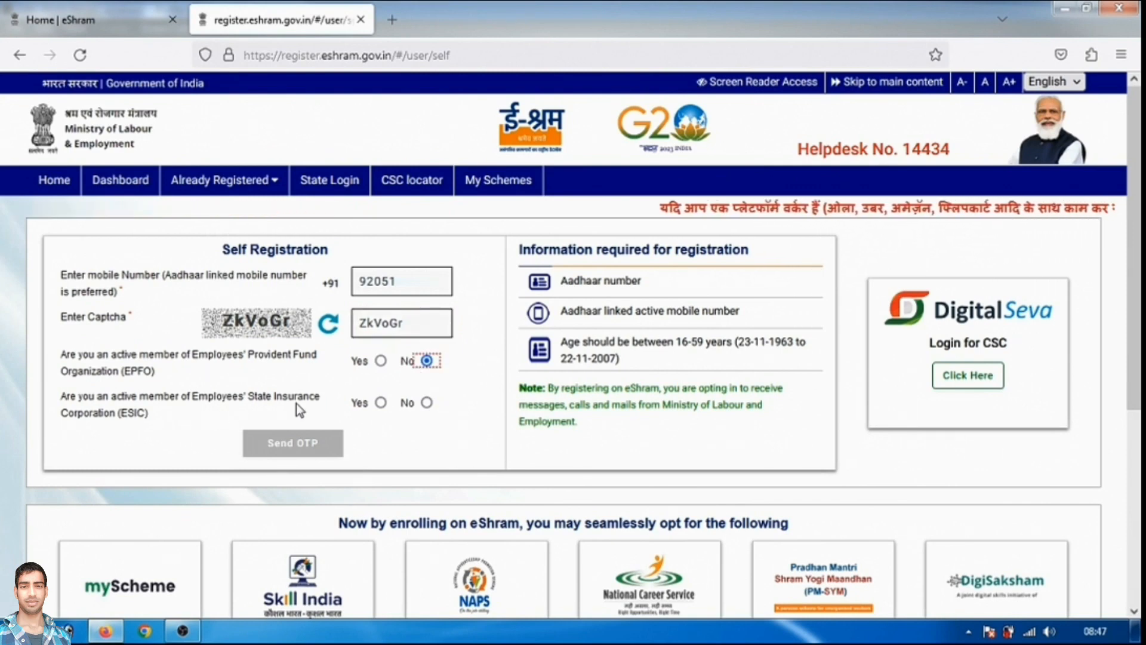
{"action": "left_click", "coordinate": [427, 403]}
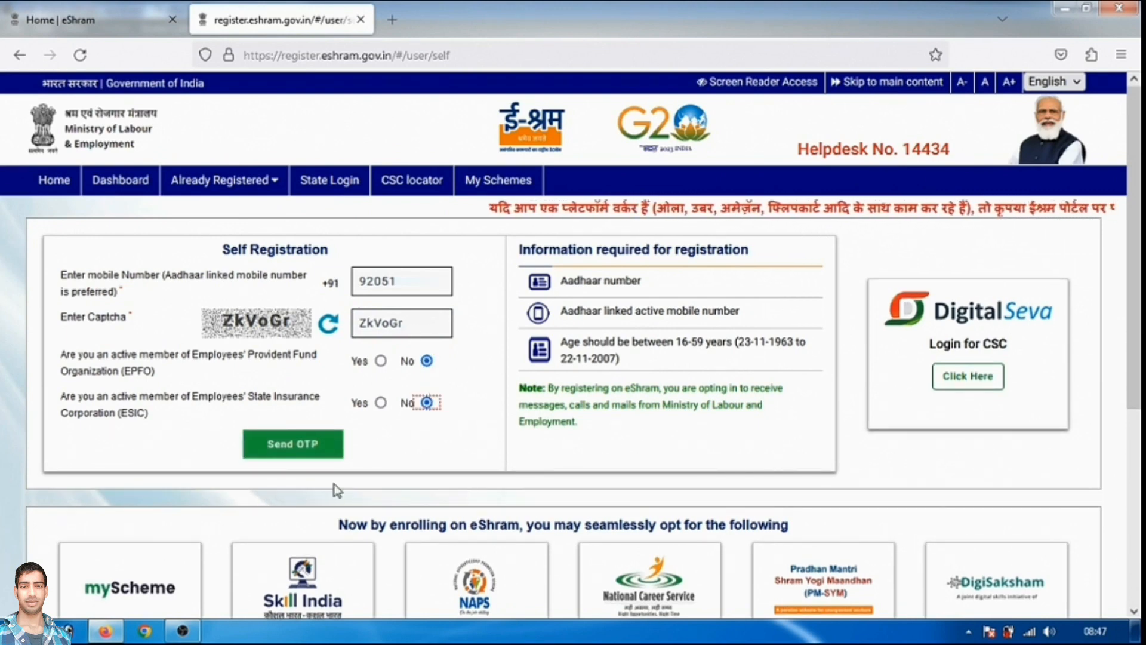
{"action": "left_click", "coordinate": [296, 457]}
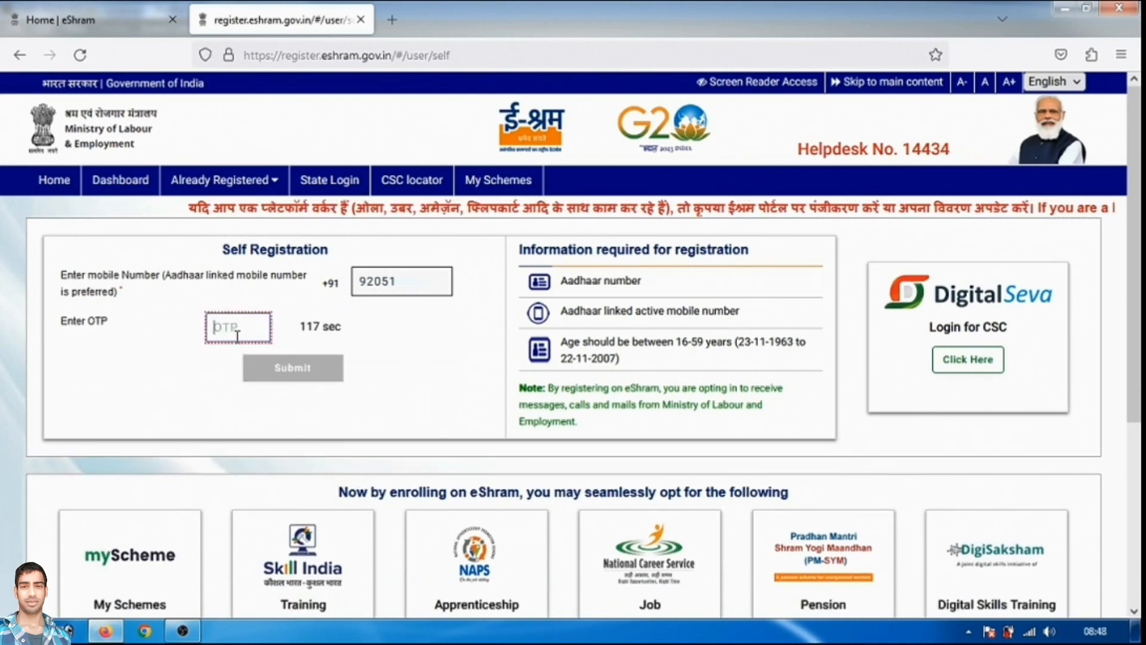
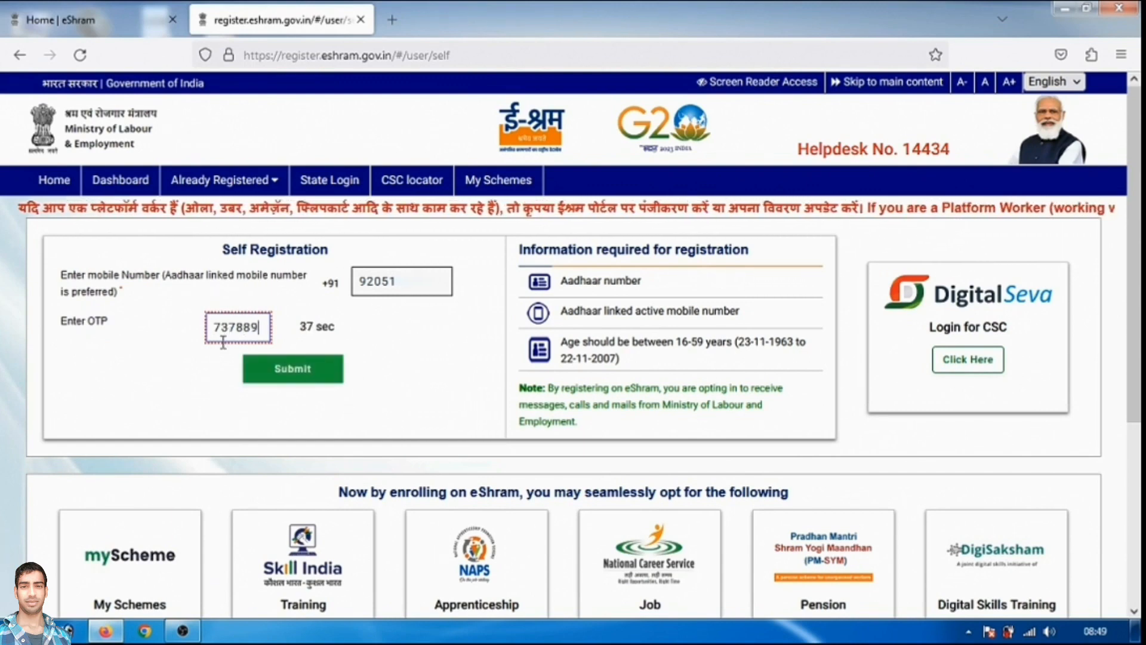
Verify the mobile OTP and enter the Aadhaar number, keeping OTP authentication
{"action": "left_click", "coordinate": [305, 375]}
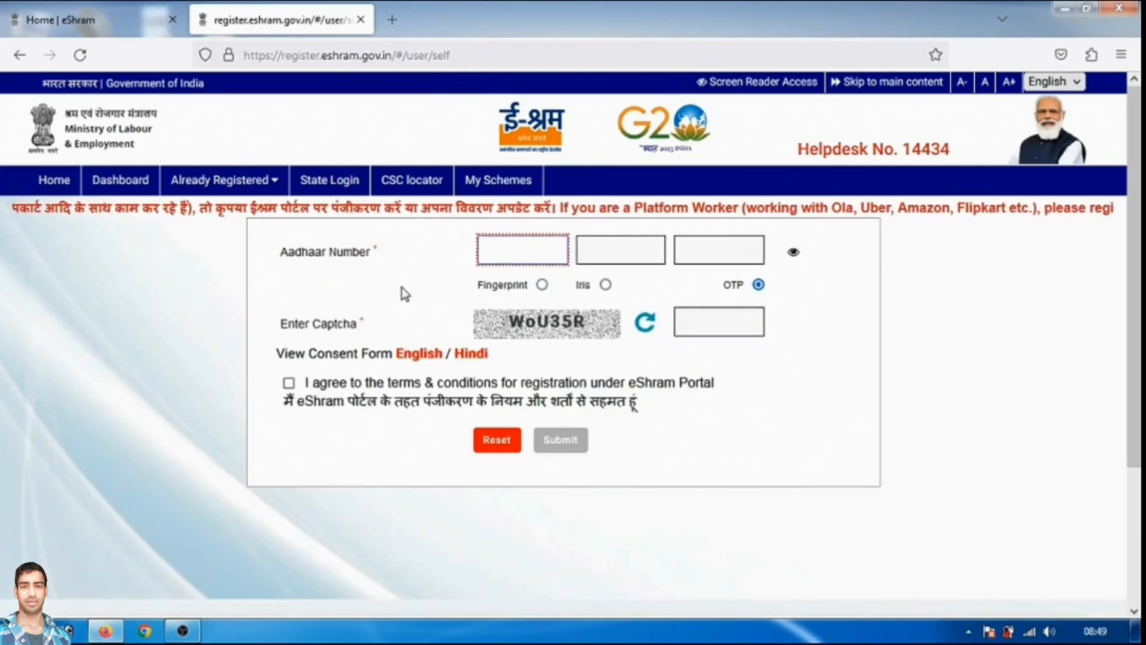
{"action": "left_click_drag", "start_coordinate": [280, 250], "coordinate": [378, 267]}
{"action": "left_click", "coordinate": [520, 248]}
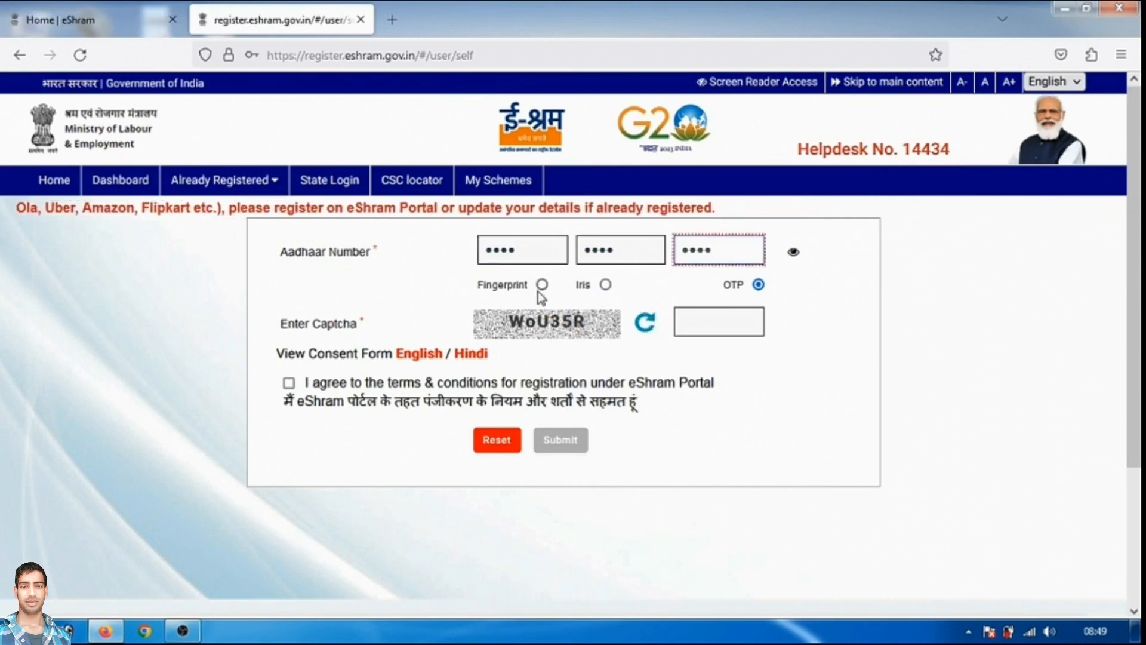
{"action": "double_click", "coordinate": [528, 296]}
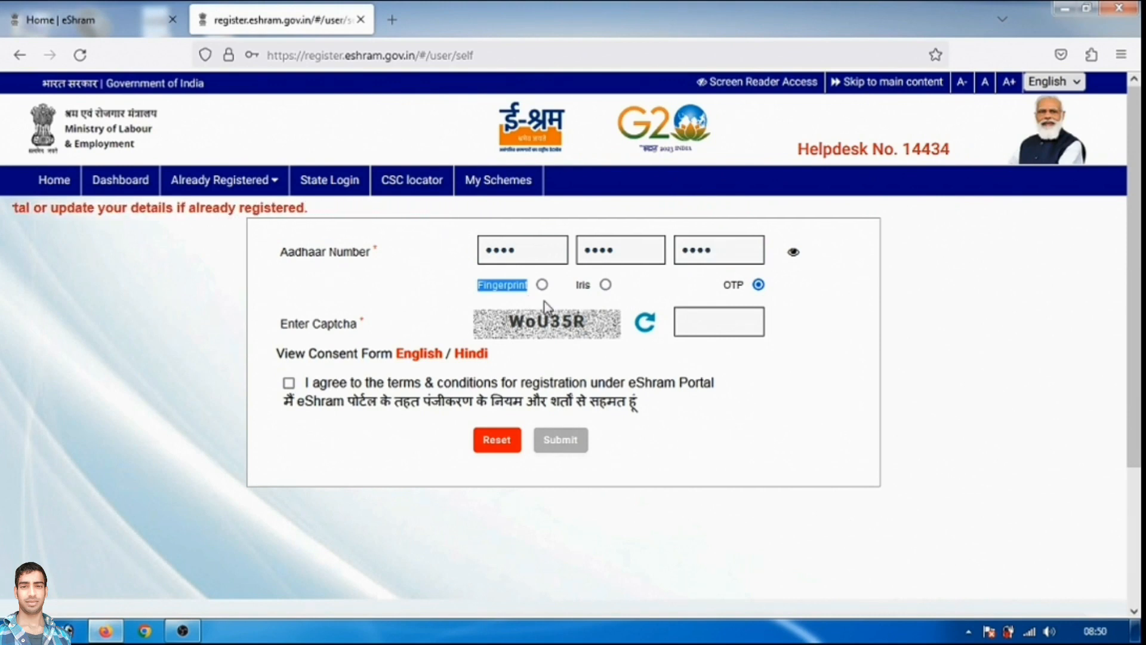
{"action": "double_click", "coordinate": [593, 291]}
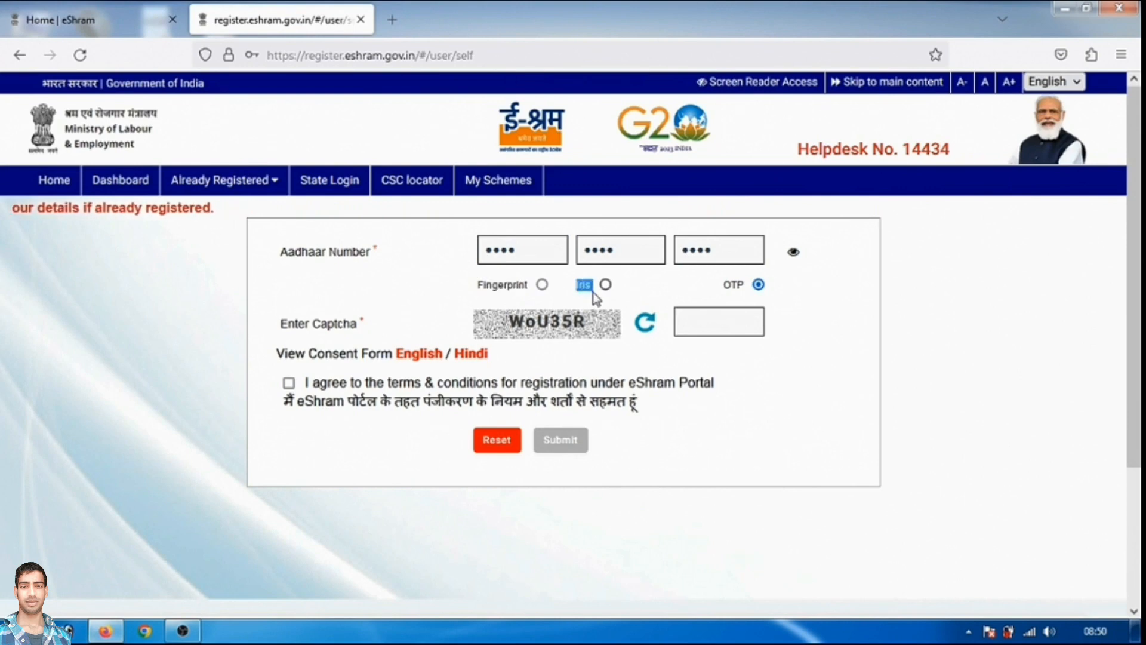
{"action": "double_click", "coordinate": [732, 285]}
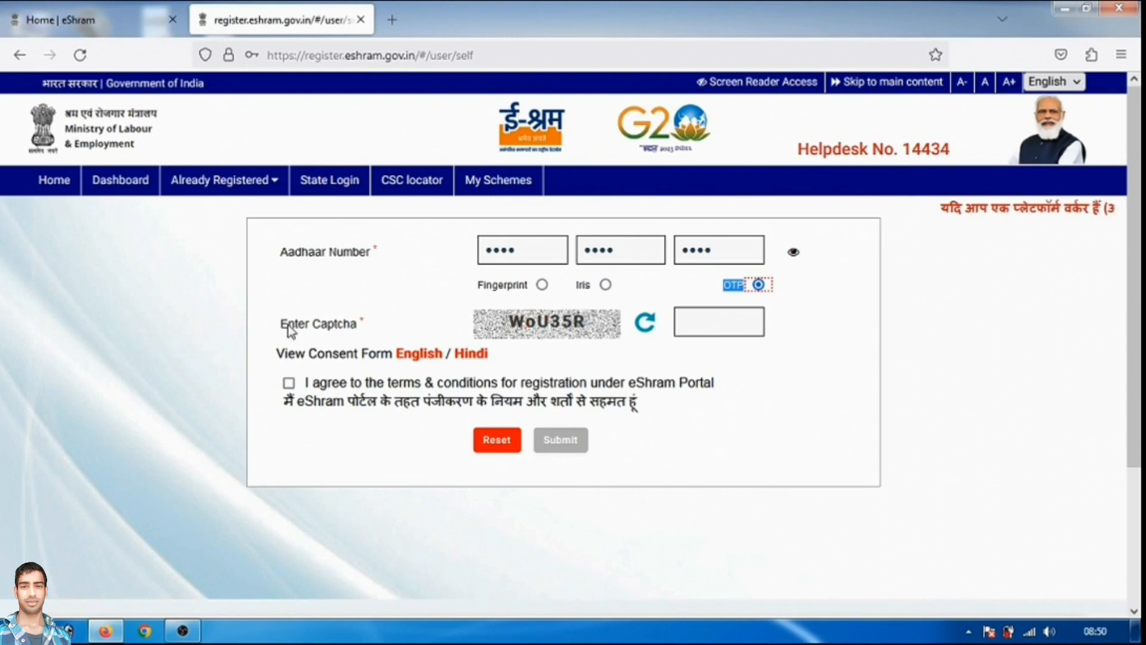
Enter the shown captcha, accept the registration terms and submit the Aadhaar details
{"action": "left_click_drag", "start_coordinate": [282, 324], "coordinate": [392, 325]}
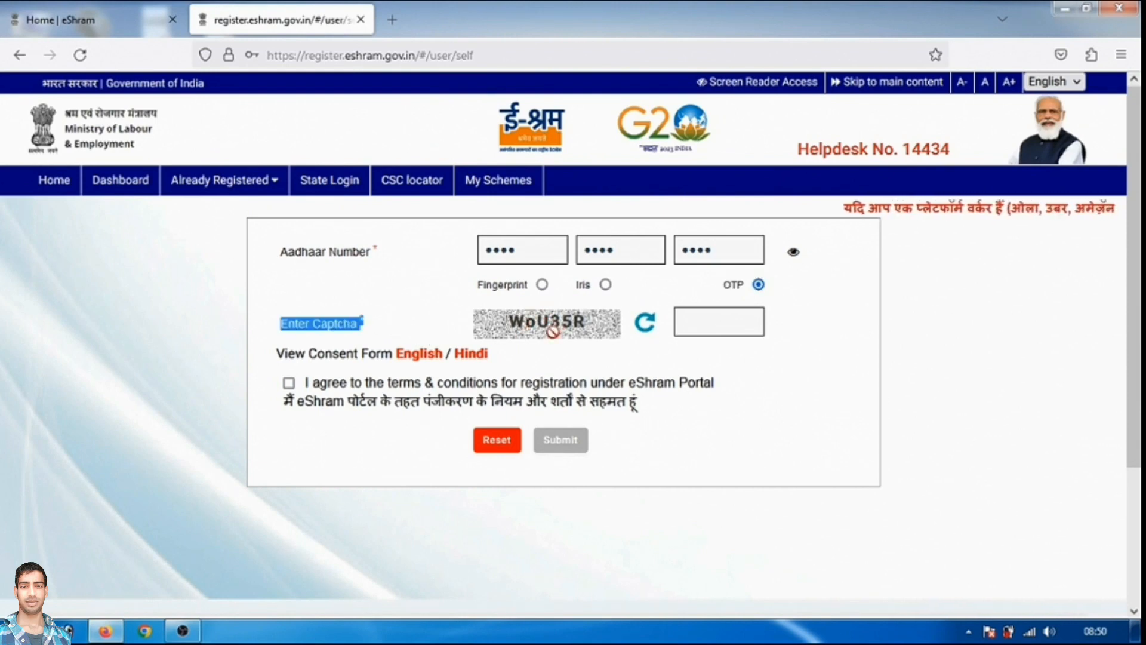
{"action": "left_click", "coordinate": [686, 330]}
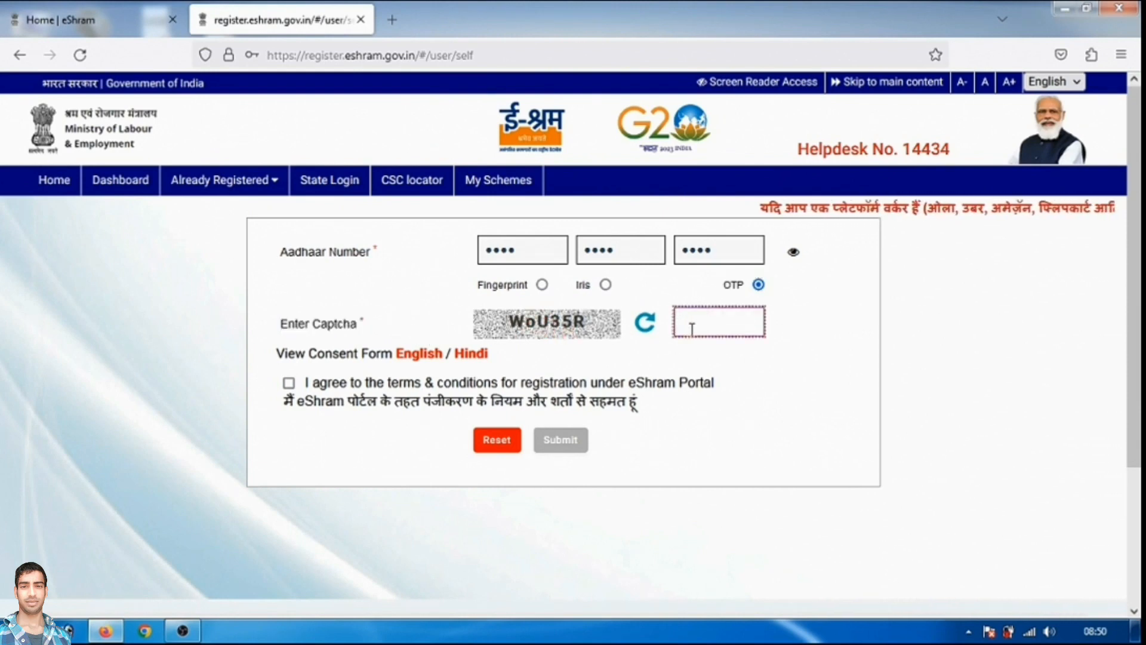
{"action": "type", "text": "WoU35R"}
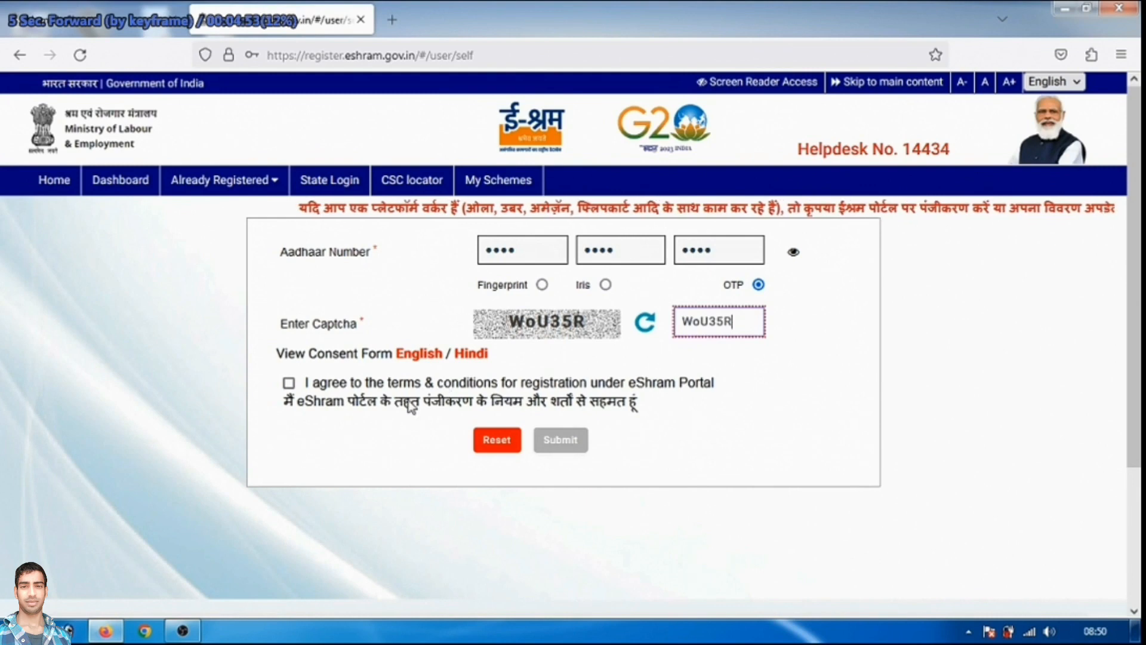
{"action": "left_click", "coordinate": [288, 383]}
{"action": "left_click", "coordinate": [289, 383]}
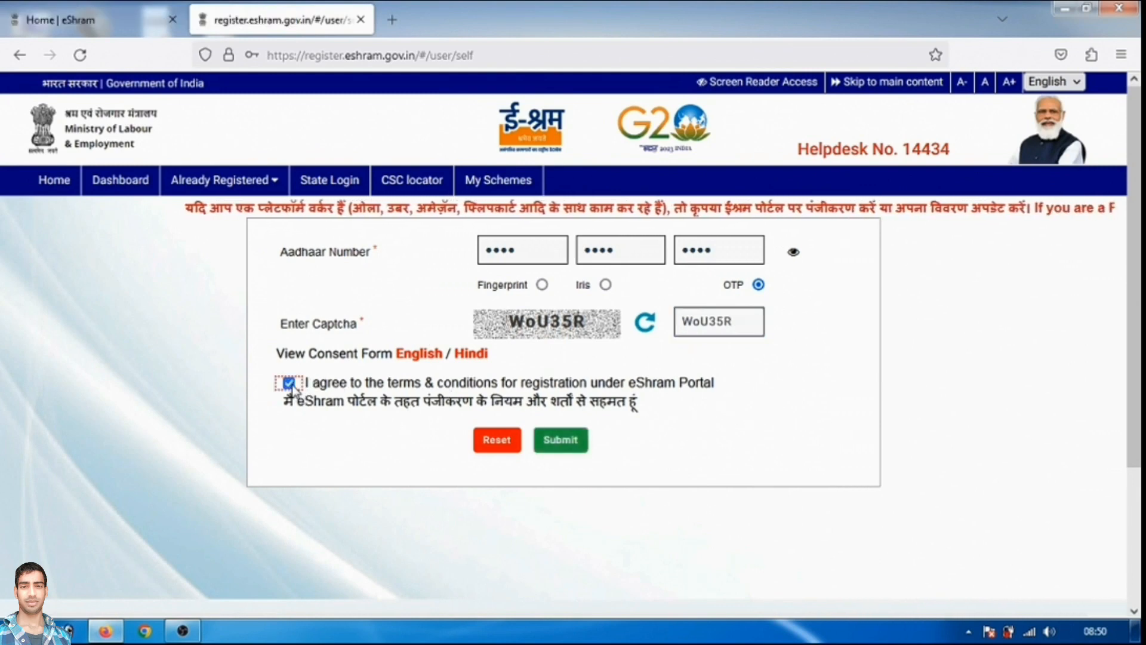
{"action": "left_click", "coordinate": [564, 441]}
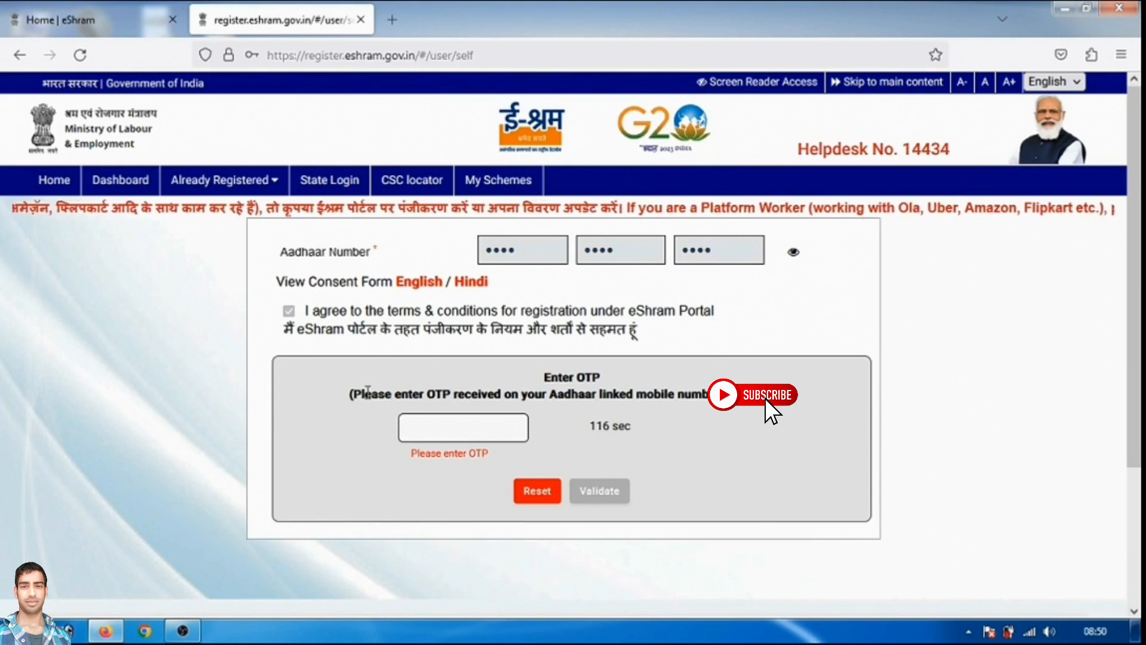
Validate the Aadhaar OTP, review the Aadhaar personal particulars and continue to Personal Information
{"action": "left_click_drag", "start_coordinate": [365, 395], "coordinate": [781, 404]}
{"action": "left_click", "coordinate": [434, 433]}
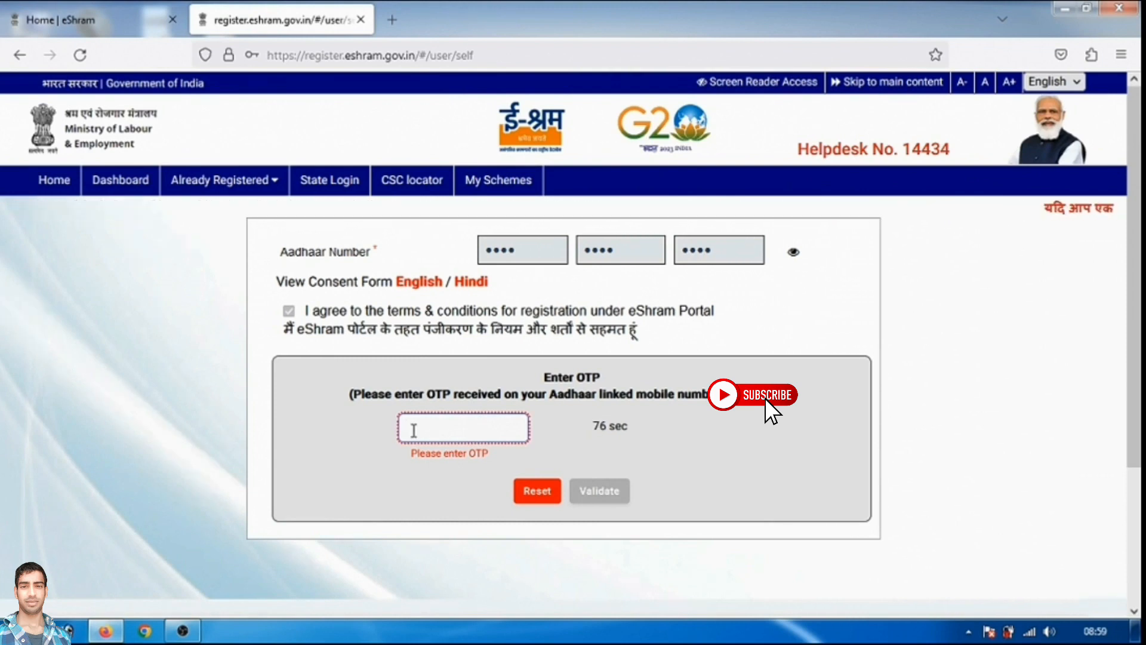
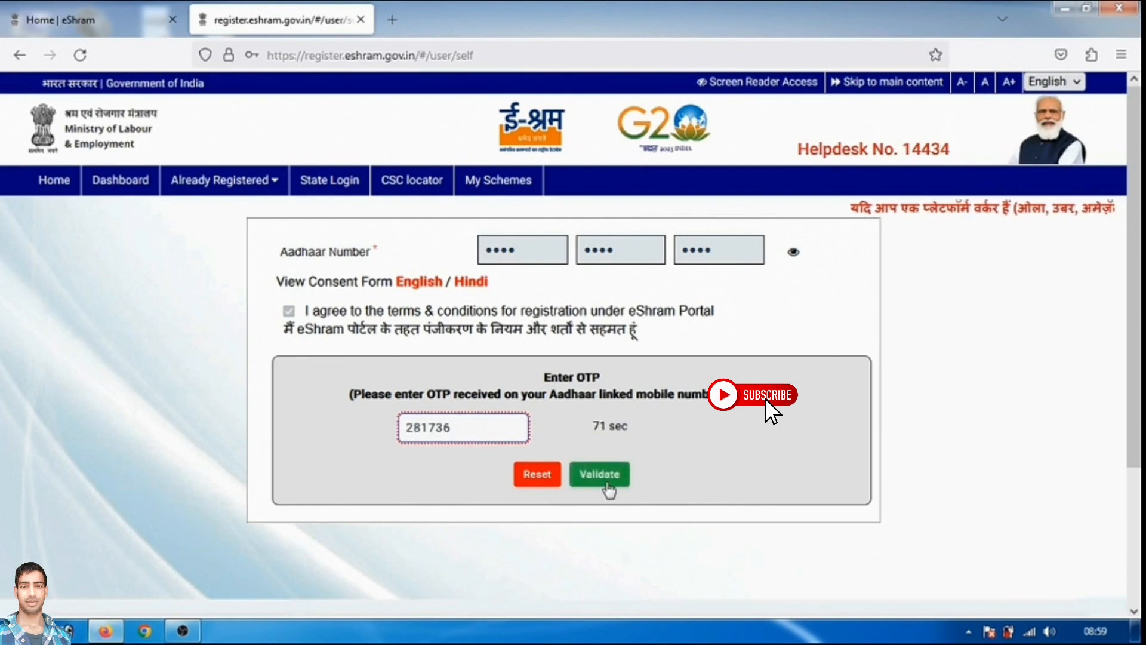
{"action": "left_click", "coordinate": [606, 482]}
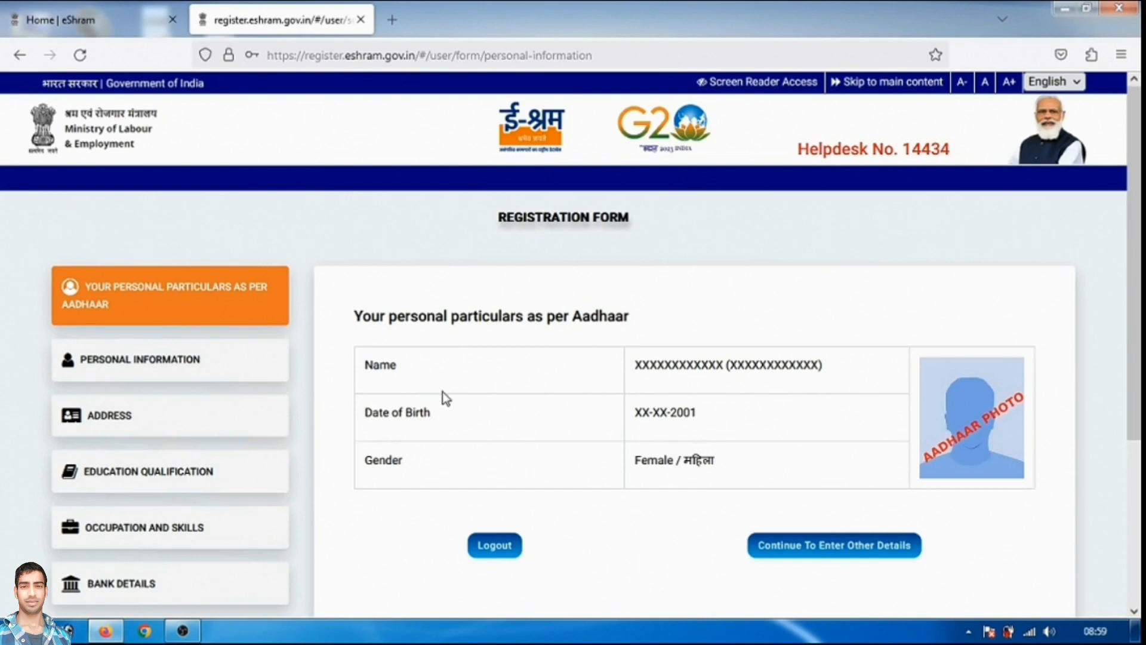
{"action": "left_click_drag", "start_coordinate": [354, 317], "coordinate": [612, 332]}
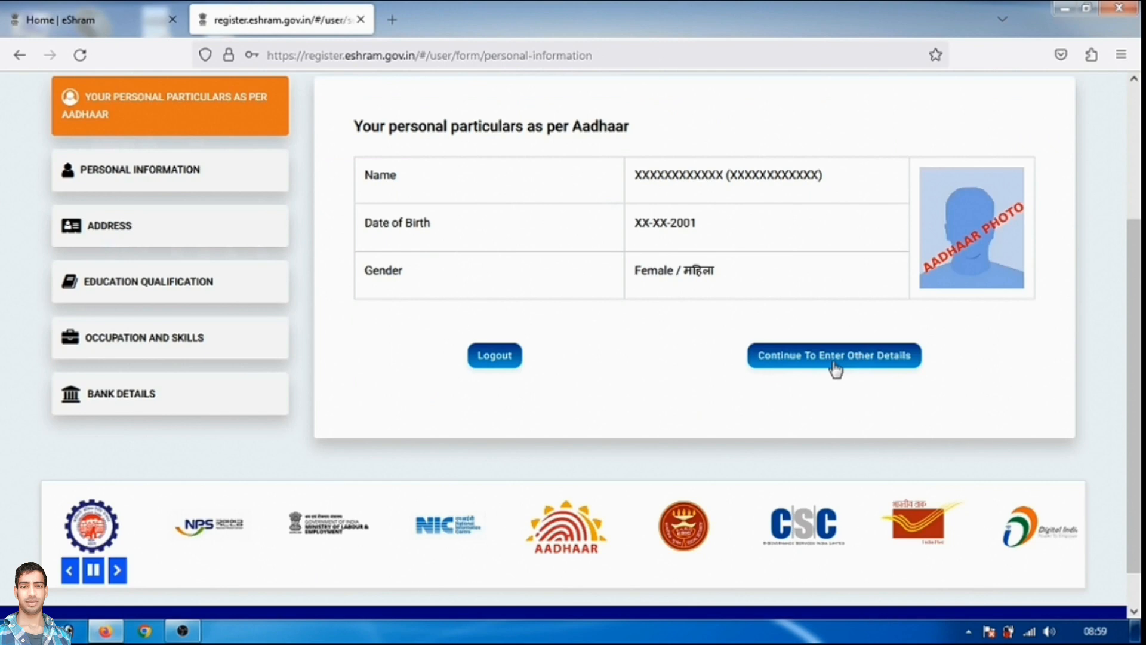
{"action": "left_click", "coordinate": [835, 363]}
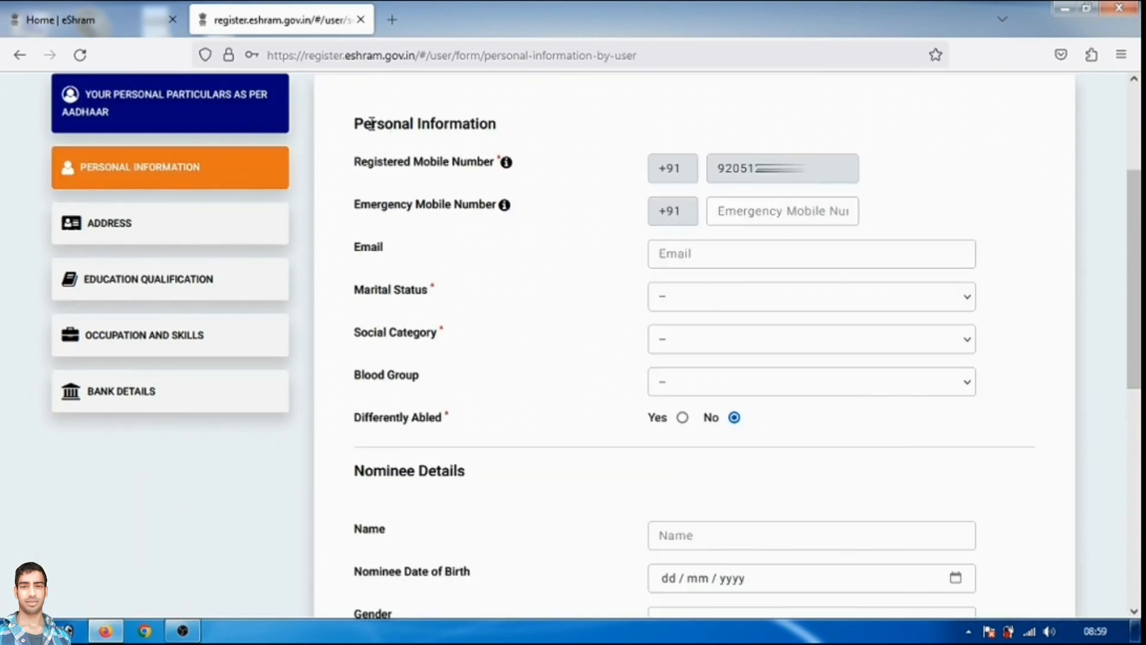
Enter the emergency mobile number and the e-mail address
{"action": "left_click_drag", "start_coordinate": [355, 122], "coordinate": [500, 124]}
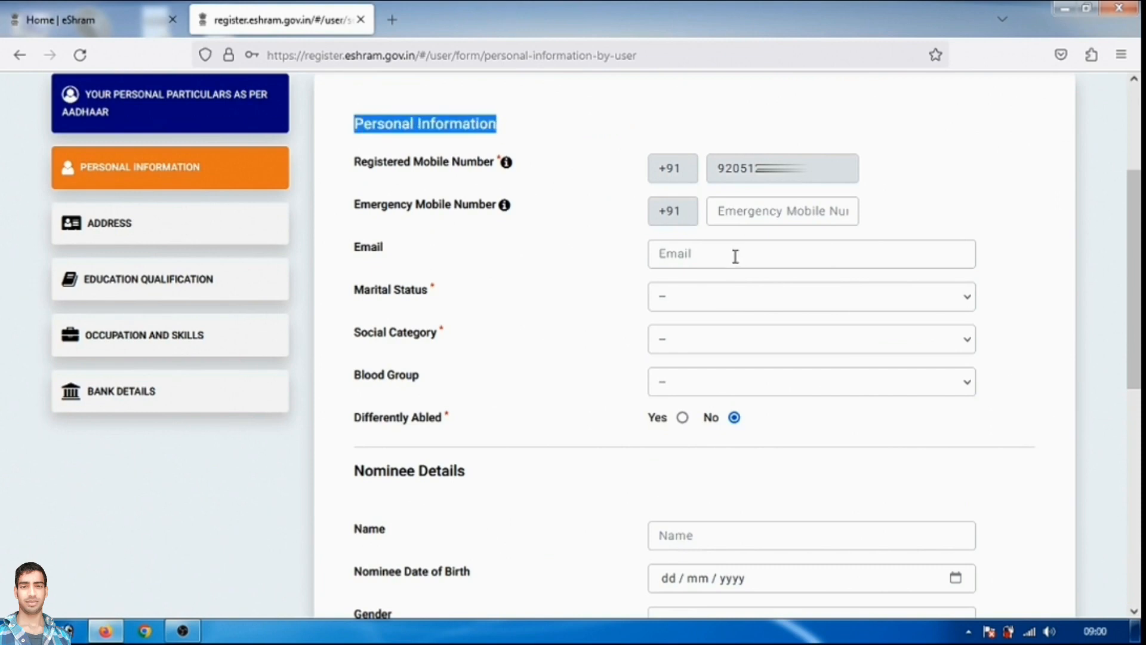
{"action": "left_click_drag", "start_coordinate": [721, 174], "coordinate": [794, 179]}
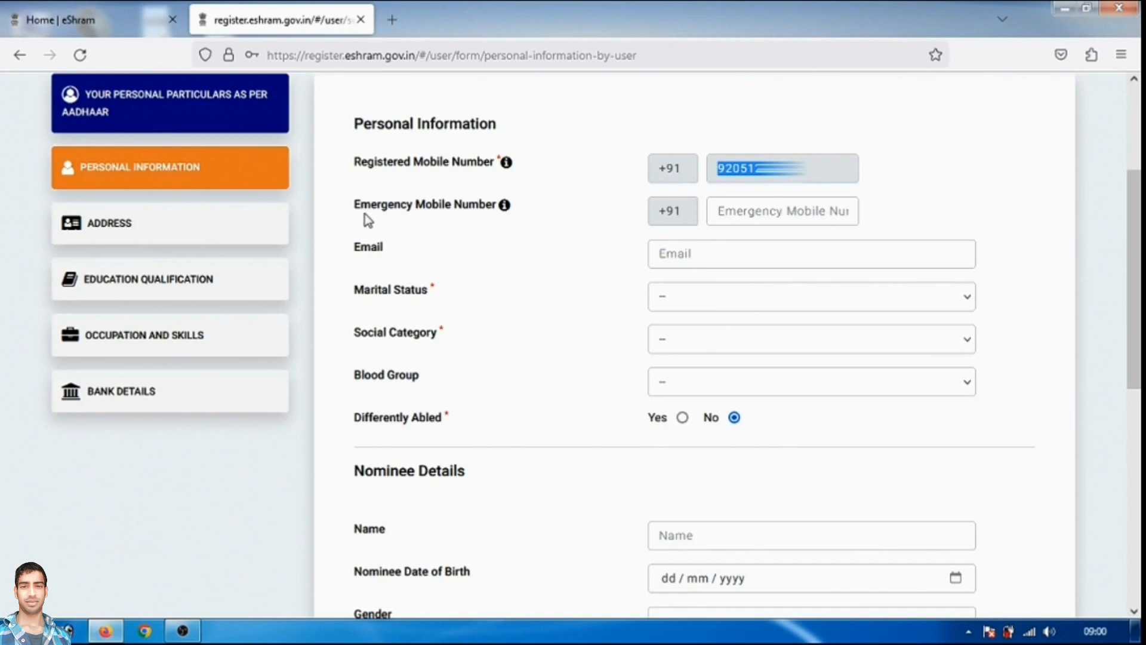
{"action": "left_click_drag", "start_coordinate": [356, 208], "coordinate": [504, 212]}
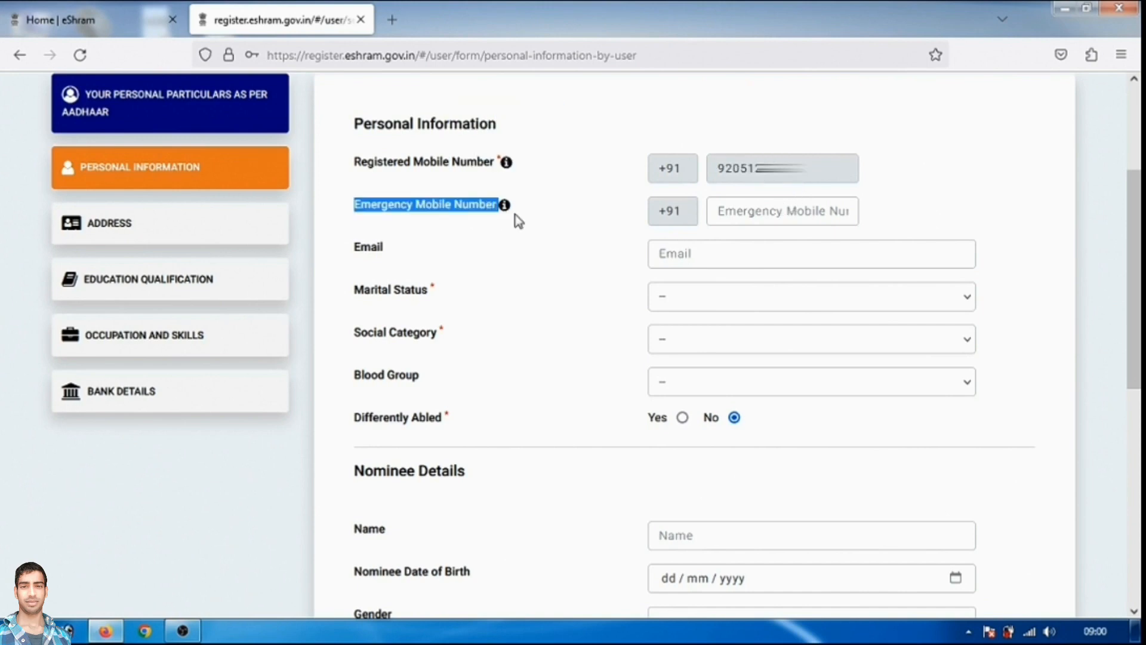
{"action": "left_click", "coordinate": [746, 214]}
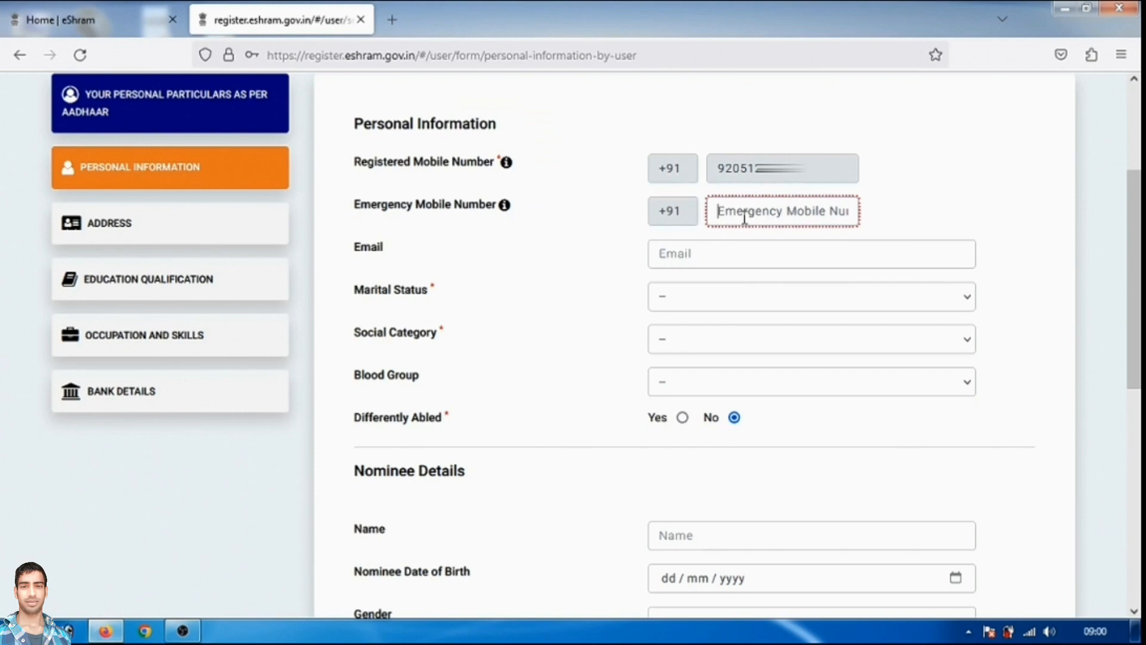
{"action": "type", "text": "78302"}
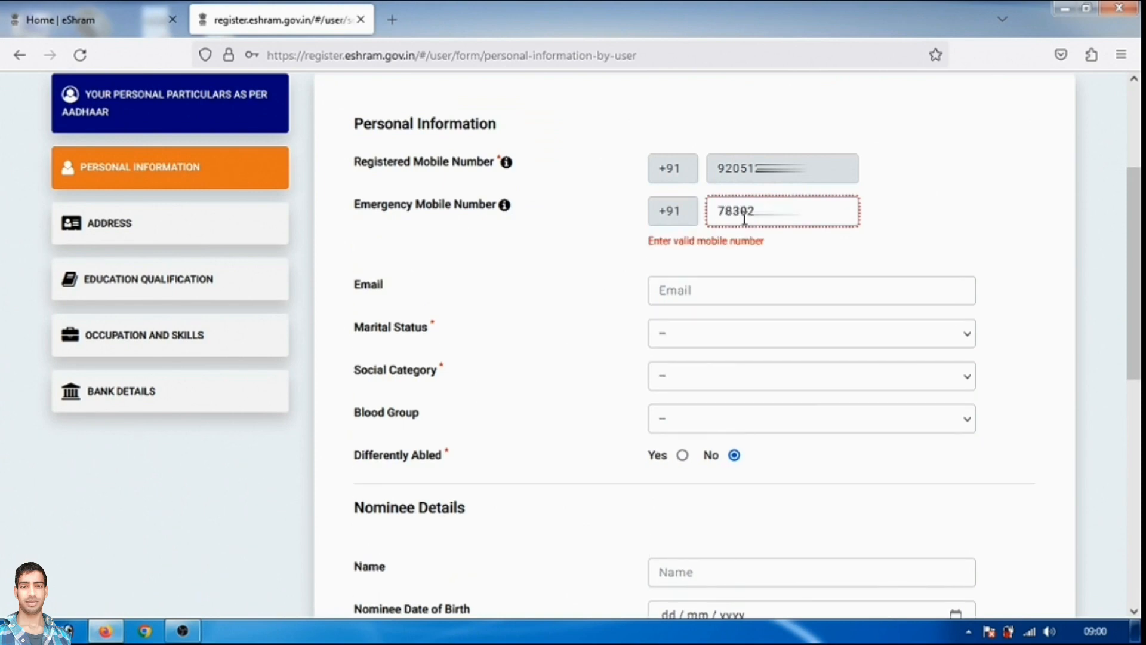
{"action": "left_click_drag", "start_coordinate": [352, 250], "coordinate": [404, 258]}
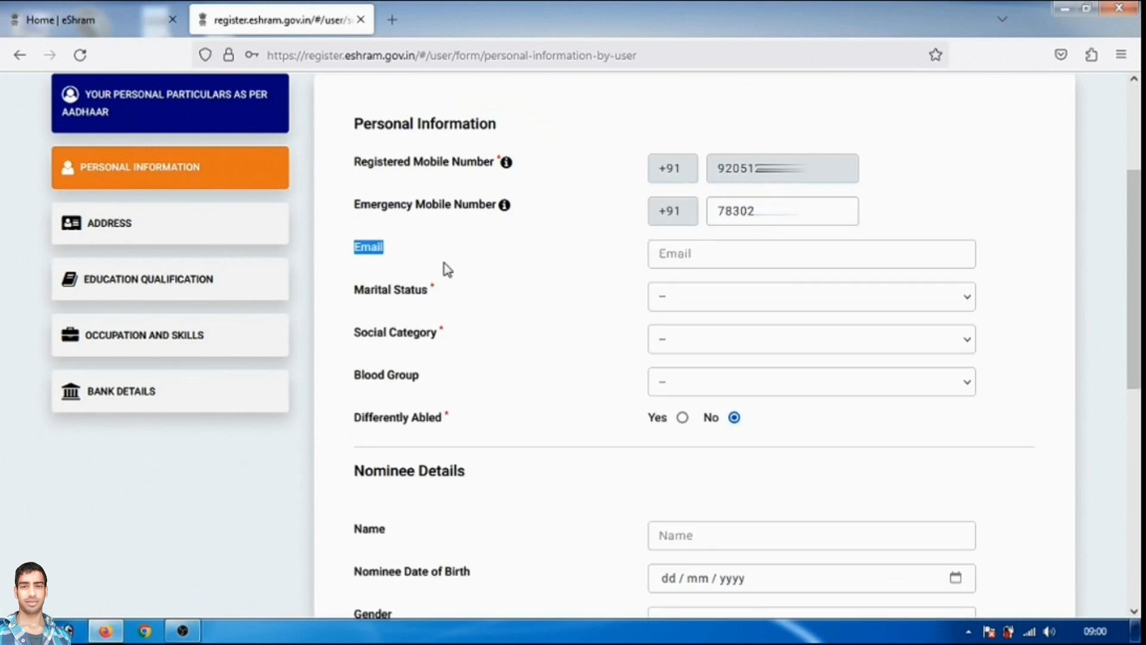
{"action": "left_click", "coordinate": [692, 253]}
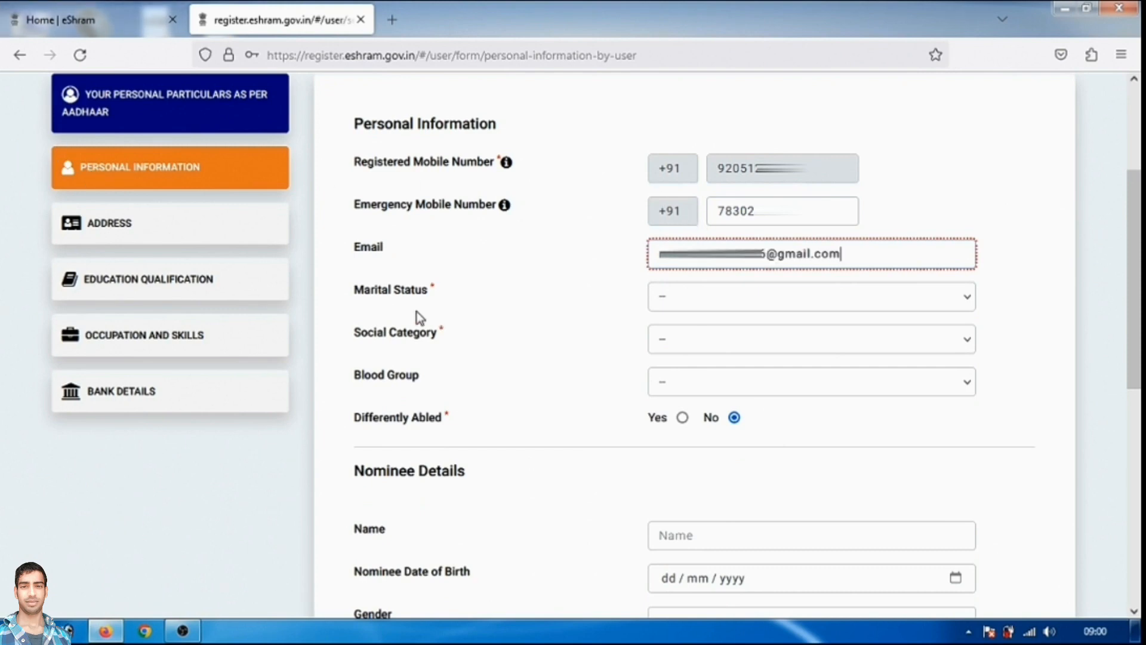
Set marital status to Married and enter the husband's name
{"action": "left_click_drag", "start_coordinate": [355, 294], "coordinate": [431, 296]}
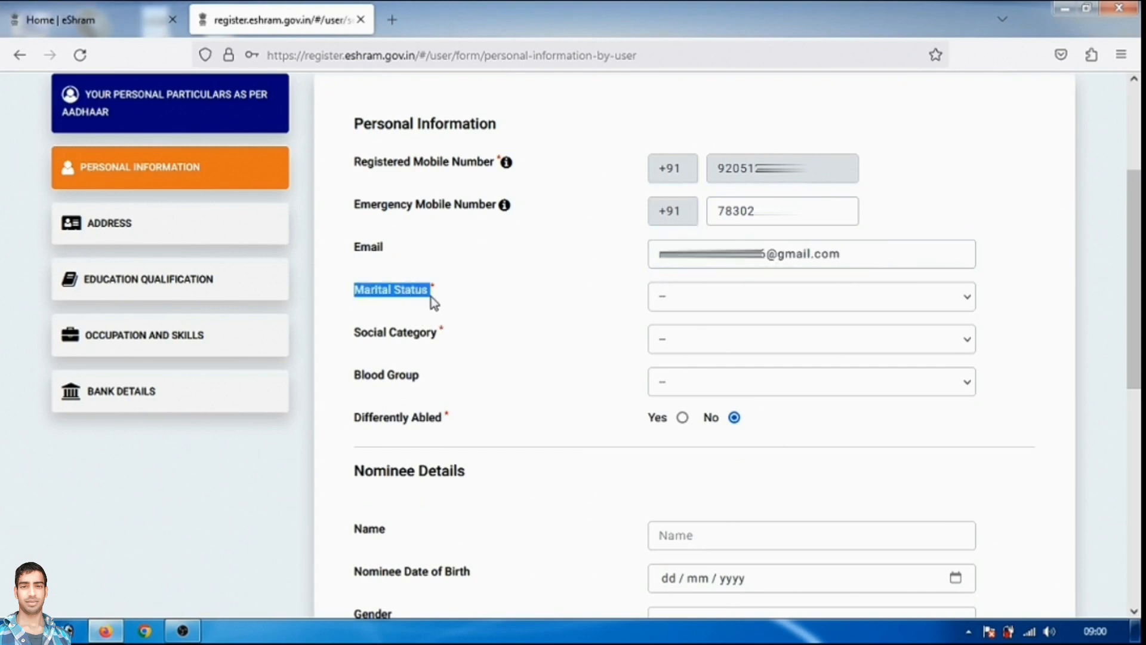
{"action": "left_click", "coordinate": [701, 297]}
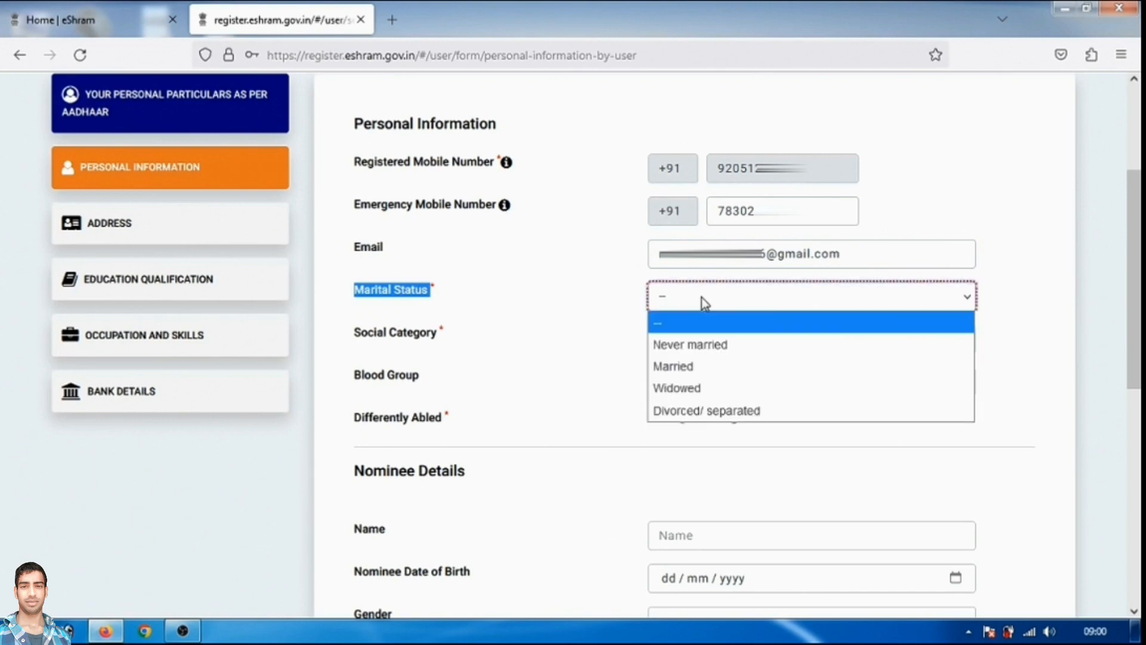
{"action": "left_click", "coordinate": [689, 372]}
{"action": "left_click_drag", "start_coordinate": [355, 333], "coordinate": [434, 338]}
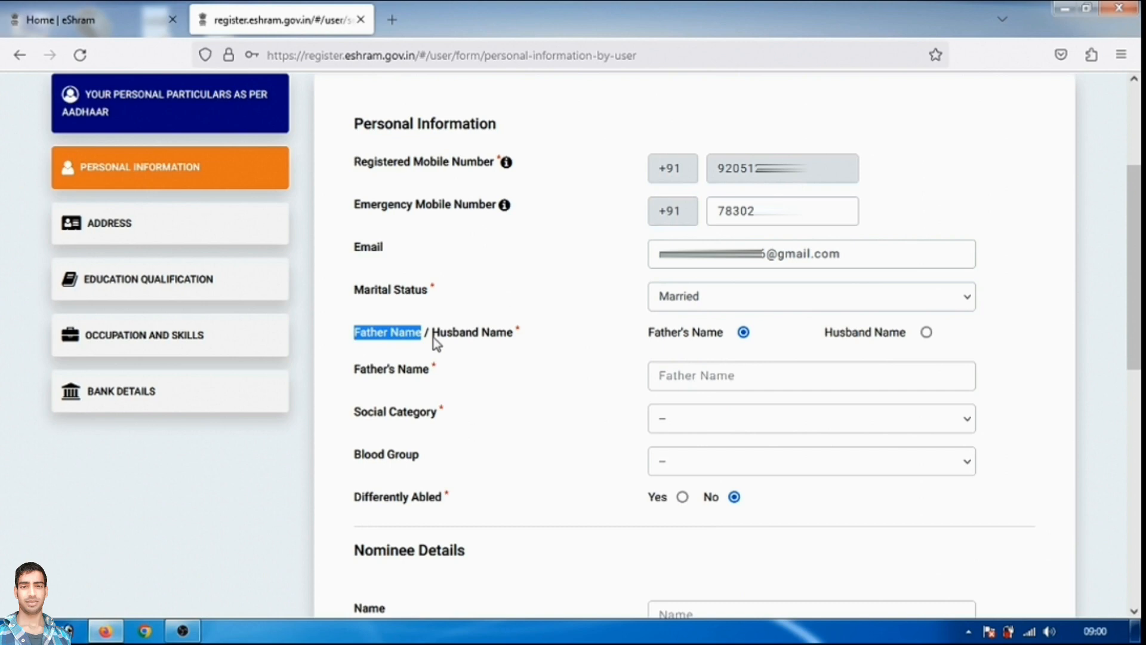
{"action": "left_click_drag", "start_coordinate": [433, 335], "coordinate": [514, 338]}
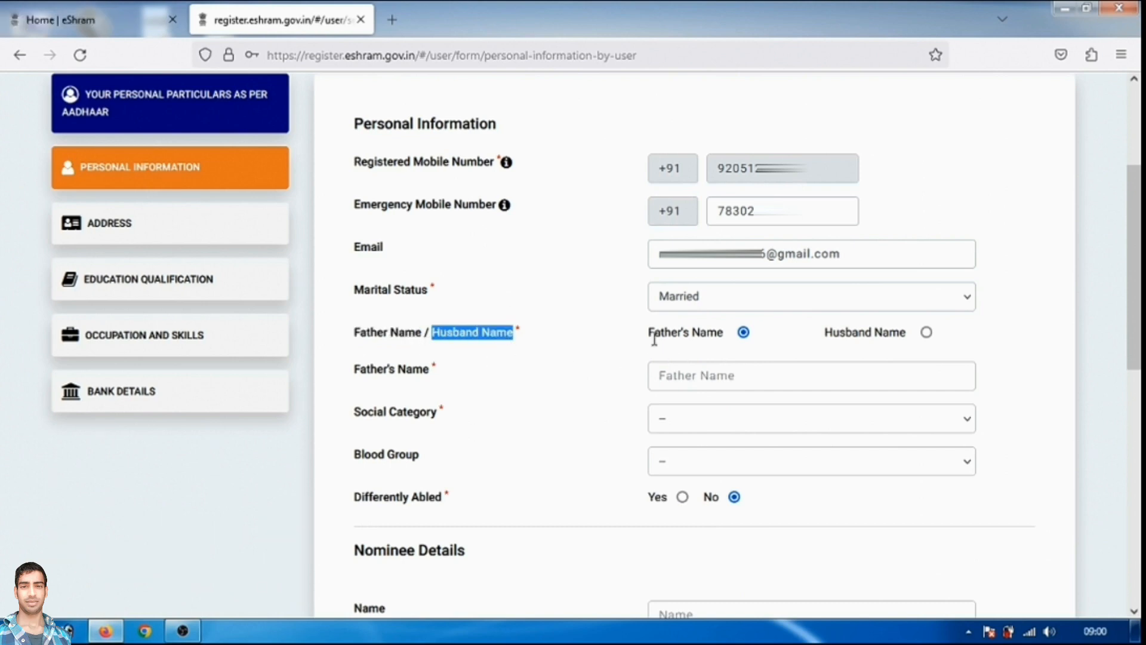
{"action": "left_click_drag", "start_coordinate": [649, 338], "coordinate": [727, 351]}
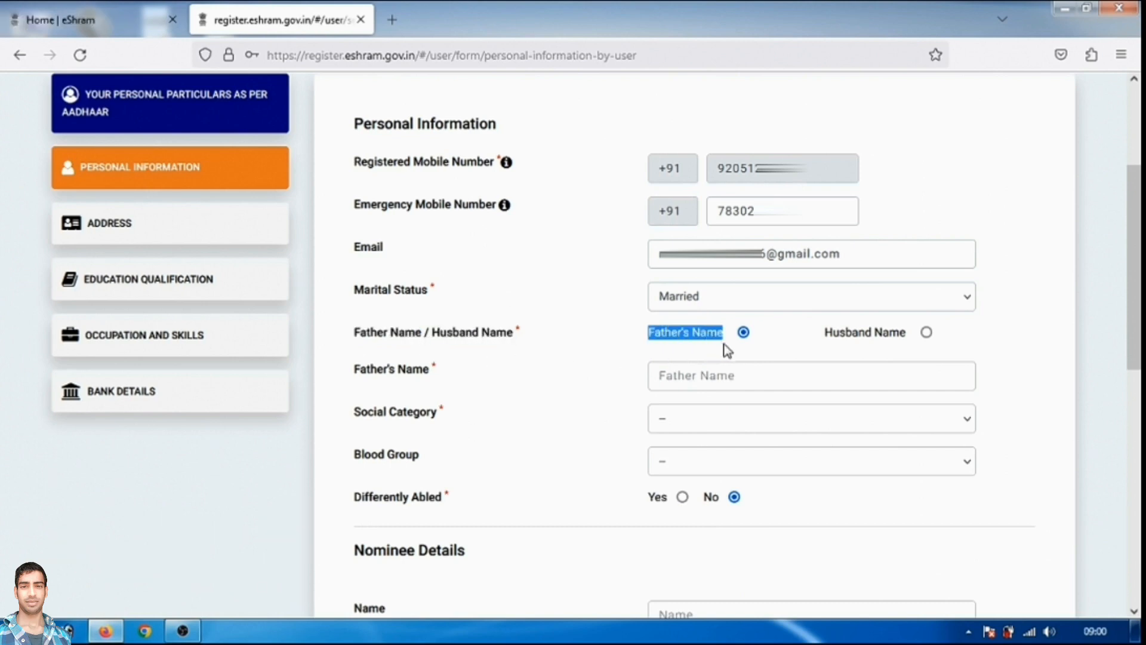
{"action": "left_click_drag", "start_coordinate": [825, 337], "coordinate": [889, 338]}
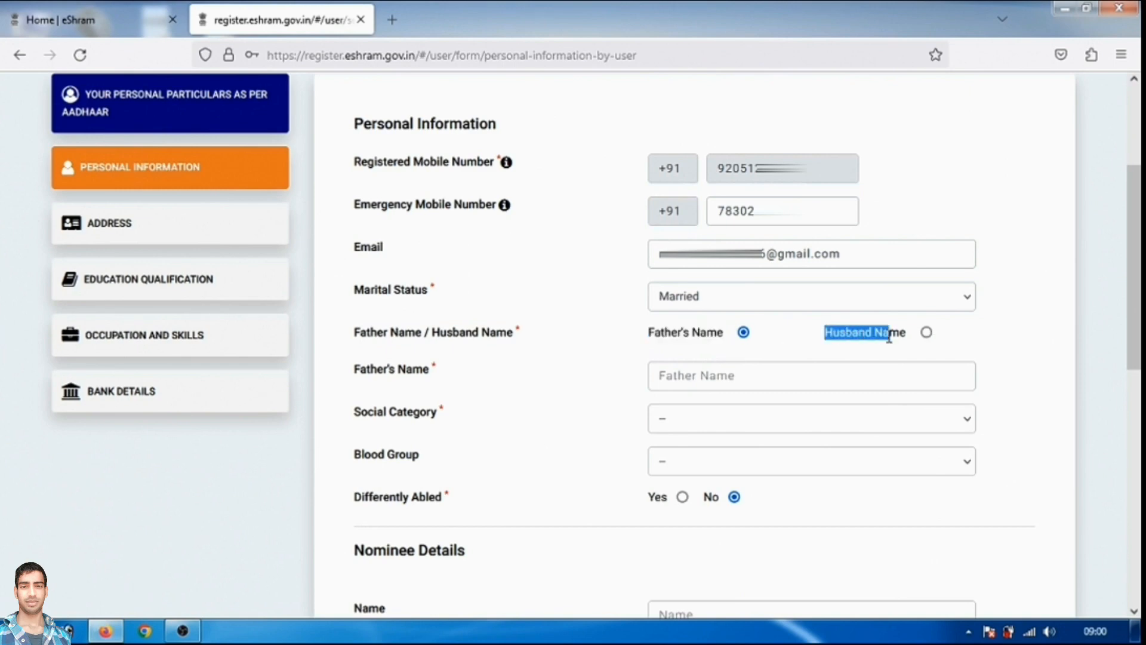
{"action": "left_click", "coordinate": [889, 338]}
{"action": "left_click_drag", "start_coordinate": [355, 369], "coordinate": [440, 389]}
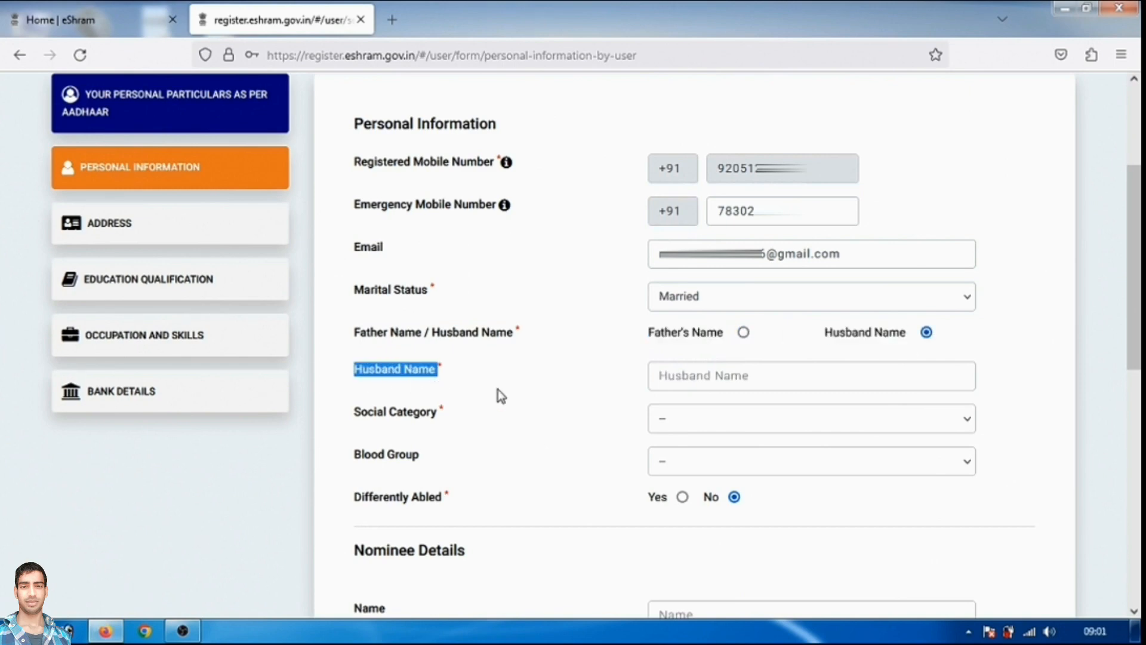
{"action": "left_click", "coordinate": [674, 385]}
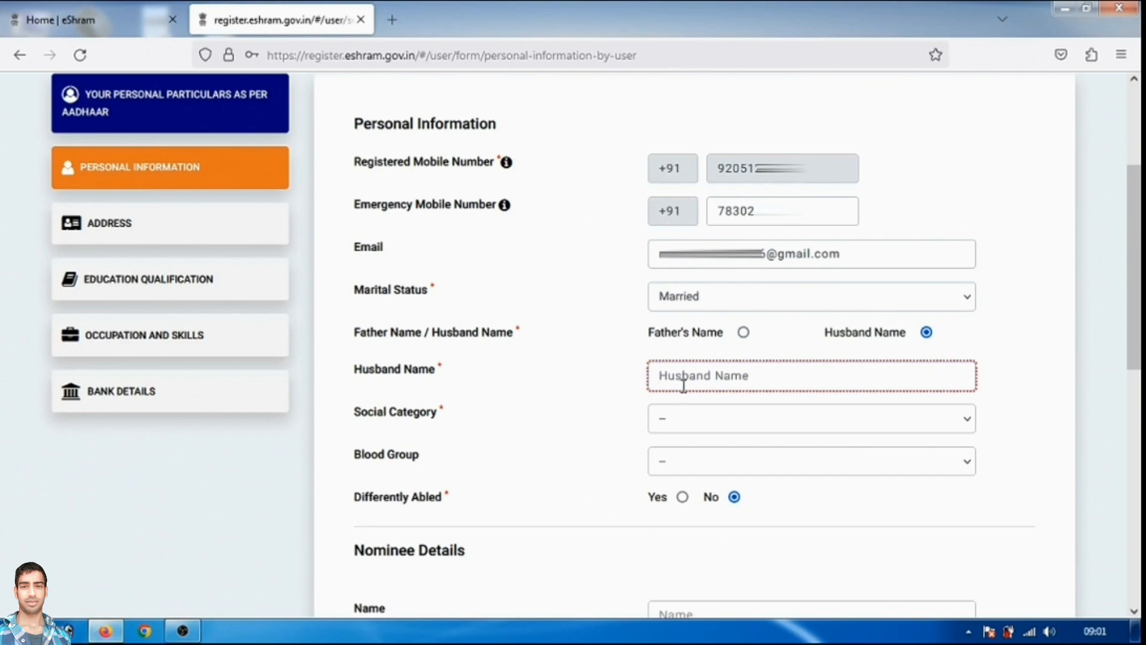
{"action": "type", "text": "SHAAJ"}
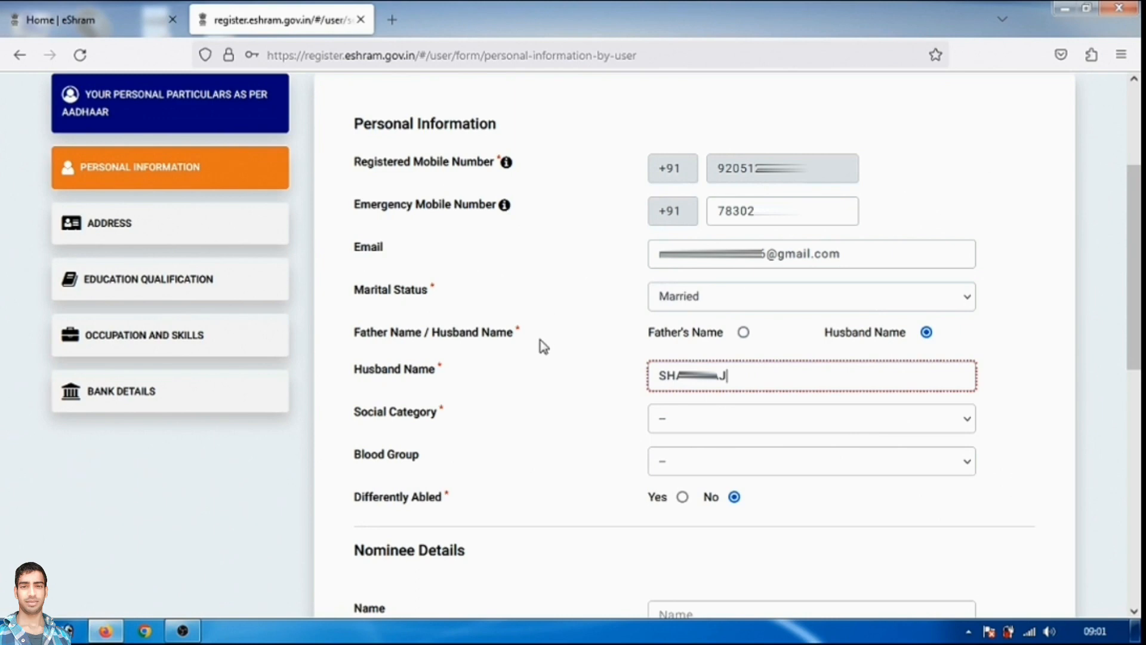
{"action": "left_click_drag", "start_coordinate": [354, 412], "coordinate": [421, 425]}
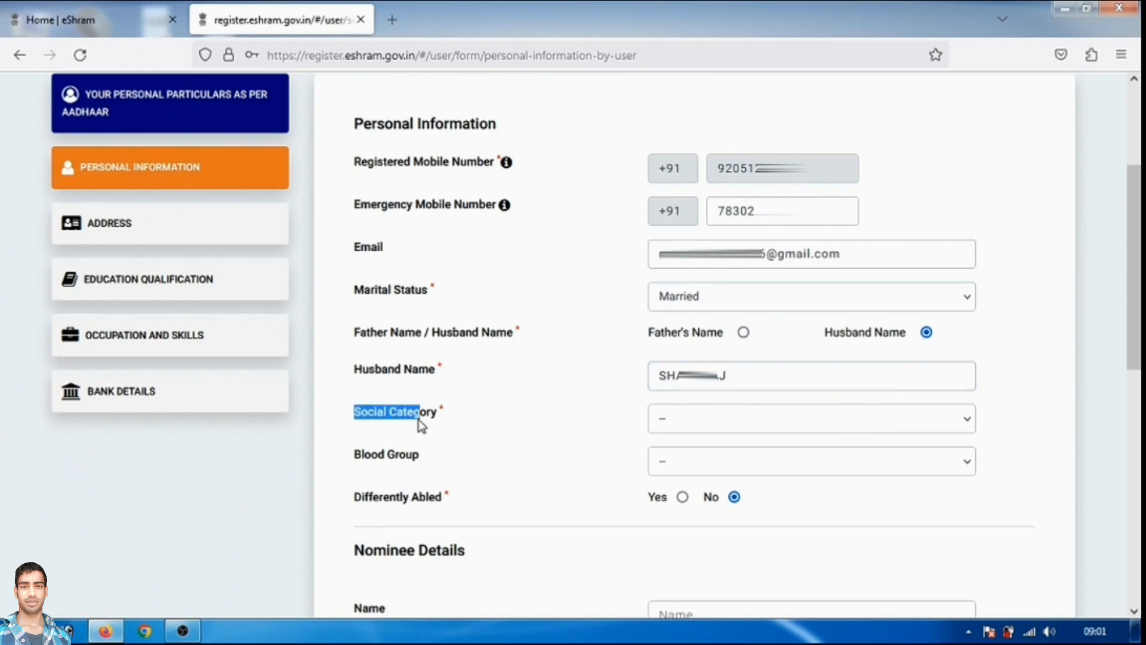
Set Social Category to OBC and leave Blood Group unselected
{"action": "left_click", "coordinate": [719, 425]}
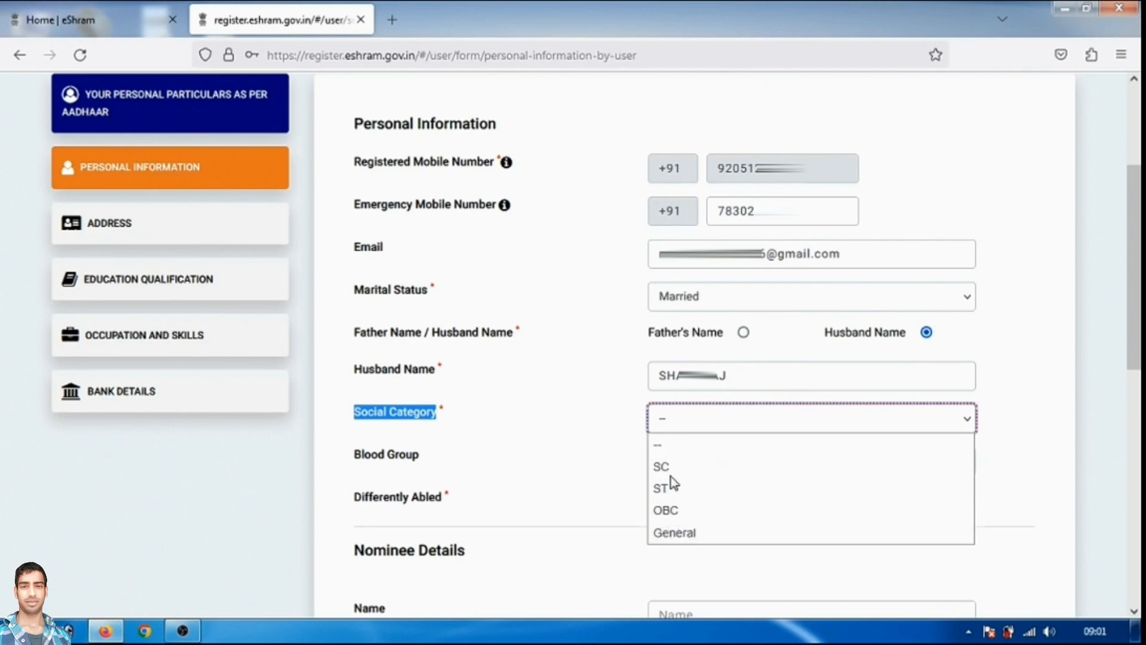
{"action": "left_click", "coordinate": [675, 511]}
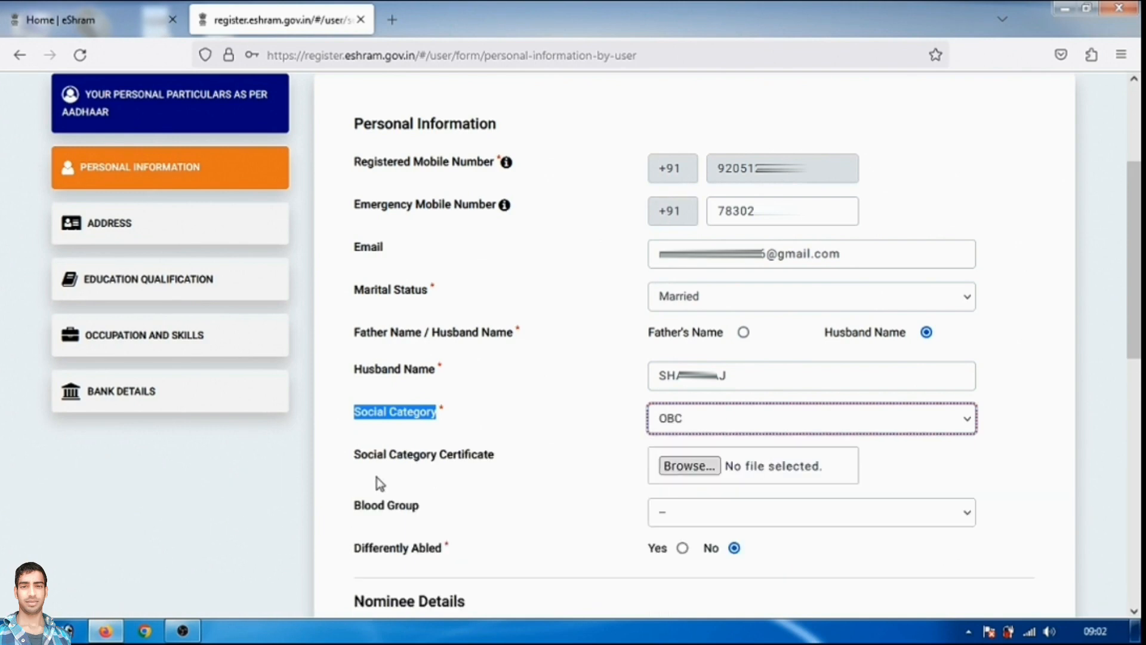
{"action": "left_click_drag", "start_coordinate": [352, 460], "coordinate": [463, 460]}
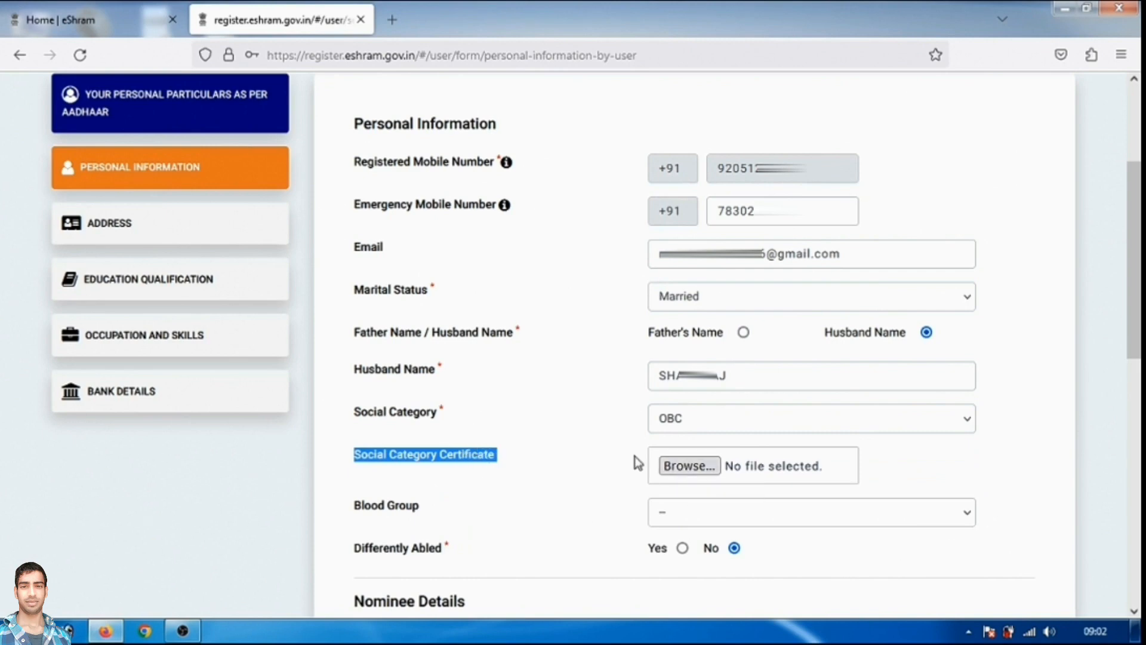
{"action": "left_click", "coordinate": [359, 512]}
{"action": "left_click_drag", "start_coordinate": [359, 512], "coordinate": [419, 513]}
{"action": "left_click", "coordinate": [752, 512]}
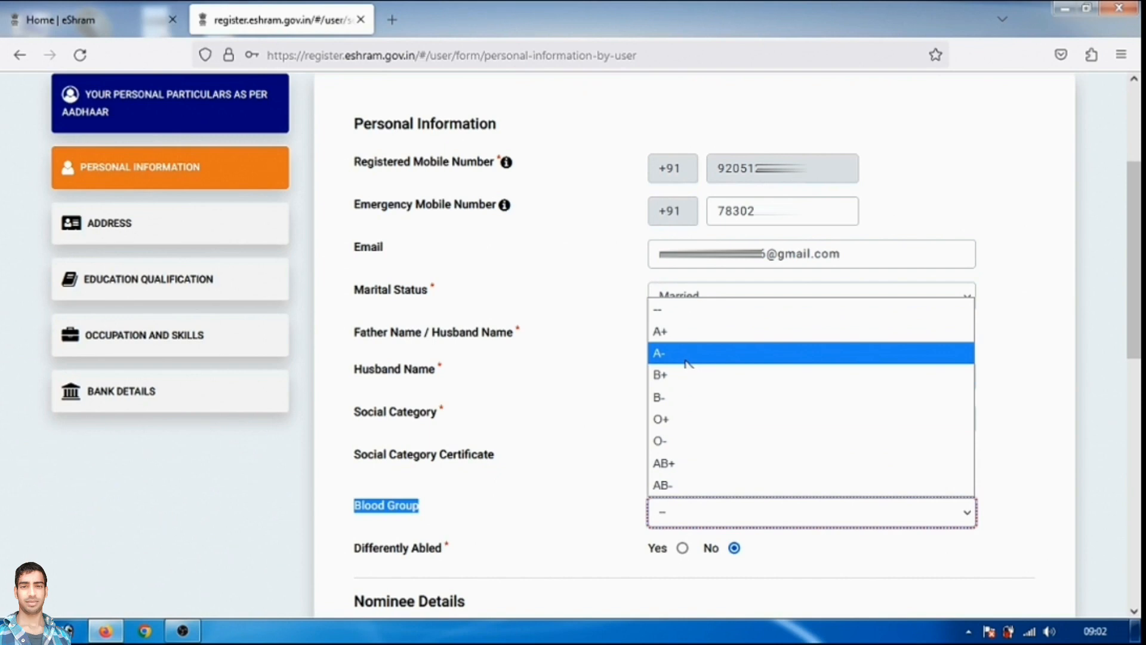
{"action": "left_click", "coordinate": [607, 396]}
Set Differently Abled to No after briefly selecting Yes
{"action": "left_click_drag", "start_coordinate": [354, 548], "coordinate": [444, 554]}
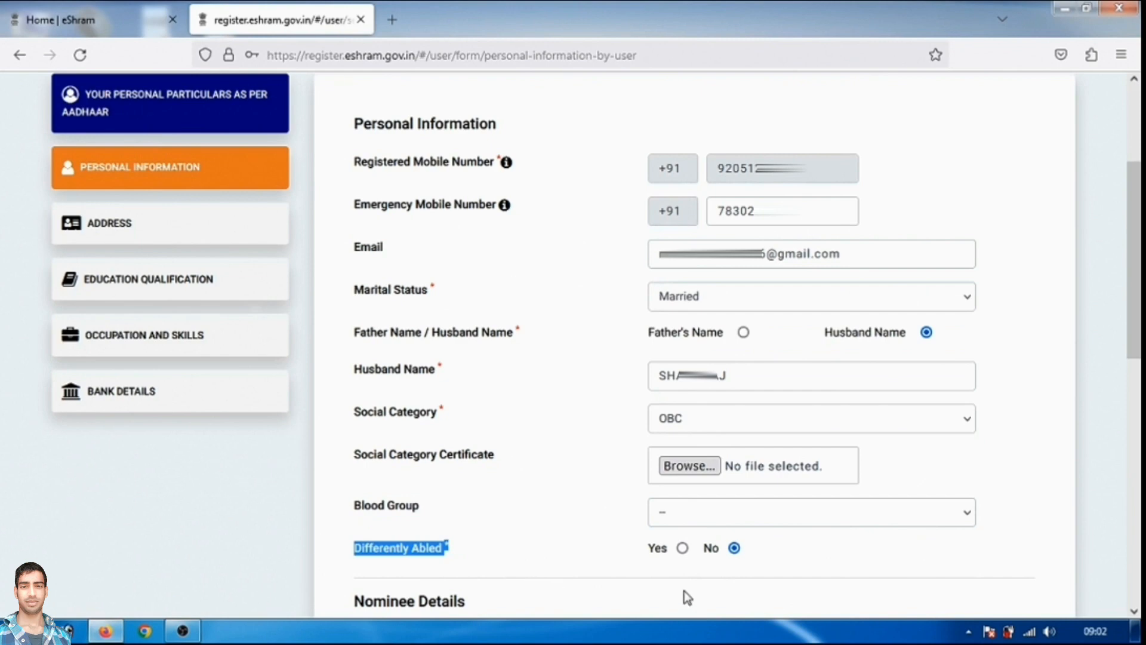
{"action": "left_click", "coordinate": [681, 549]}
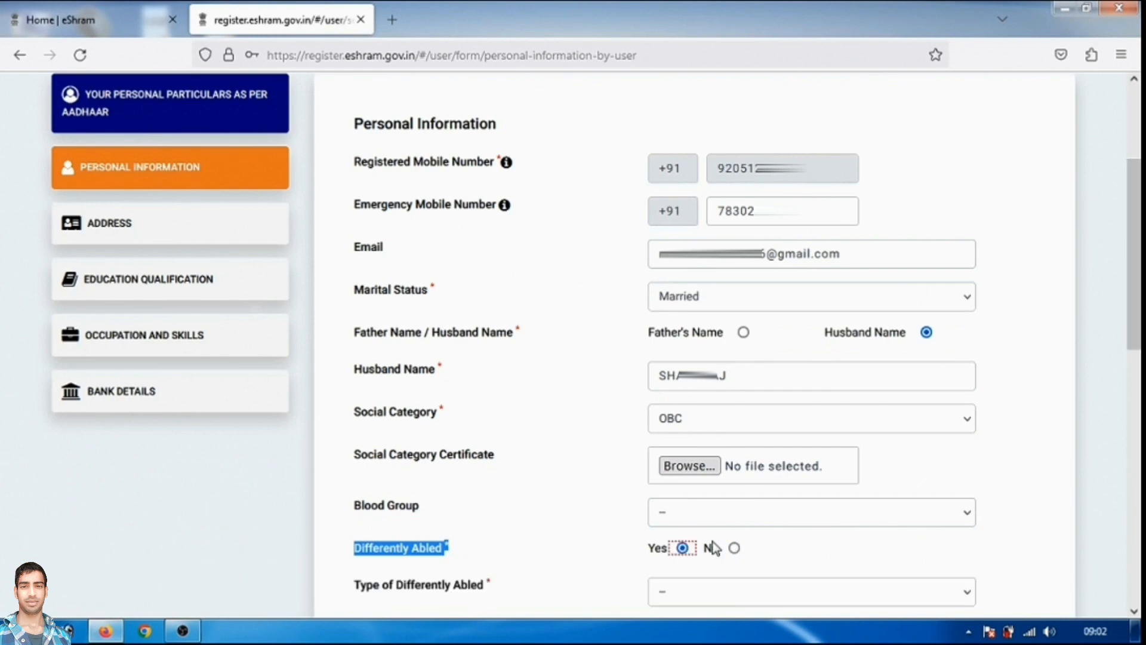
{"action": "scroll", "coordinate": [1135, 251], "scroll_direction": "down", "scroll_amount": 2}
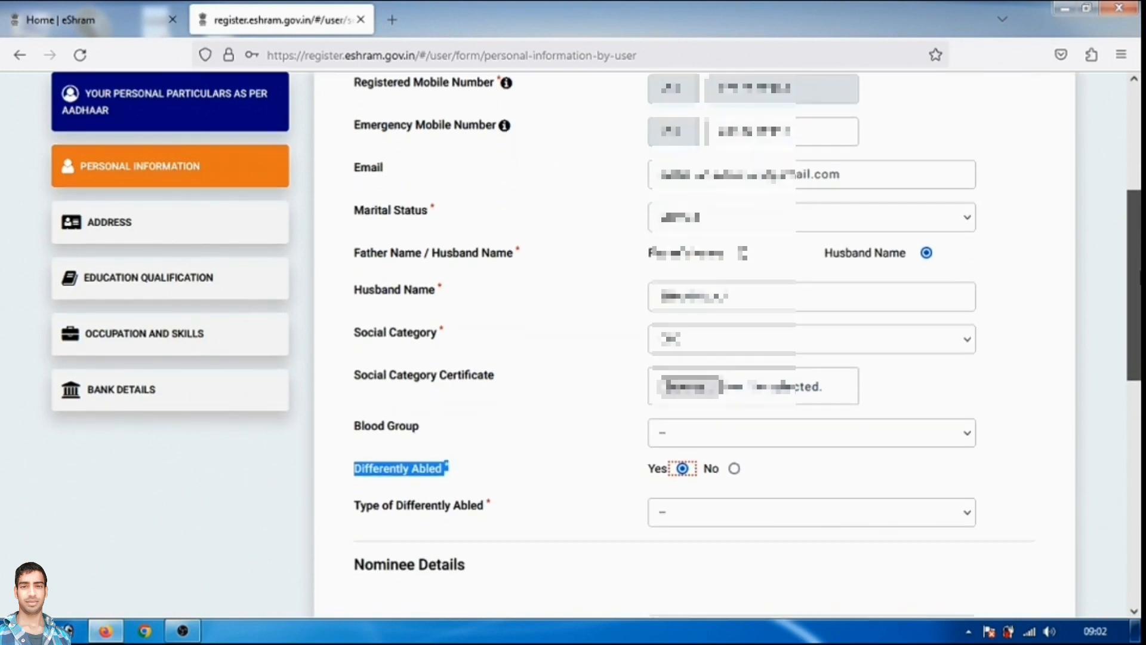
{"action": "scroll", "coordinate": [692, 346], "scroll_direction": "up", "scroll_amount": 2}
{"action": "scroll", "coordinate": [747, 341], "scroll_direction": "down", "scroll_amount": 2}
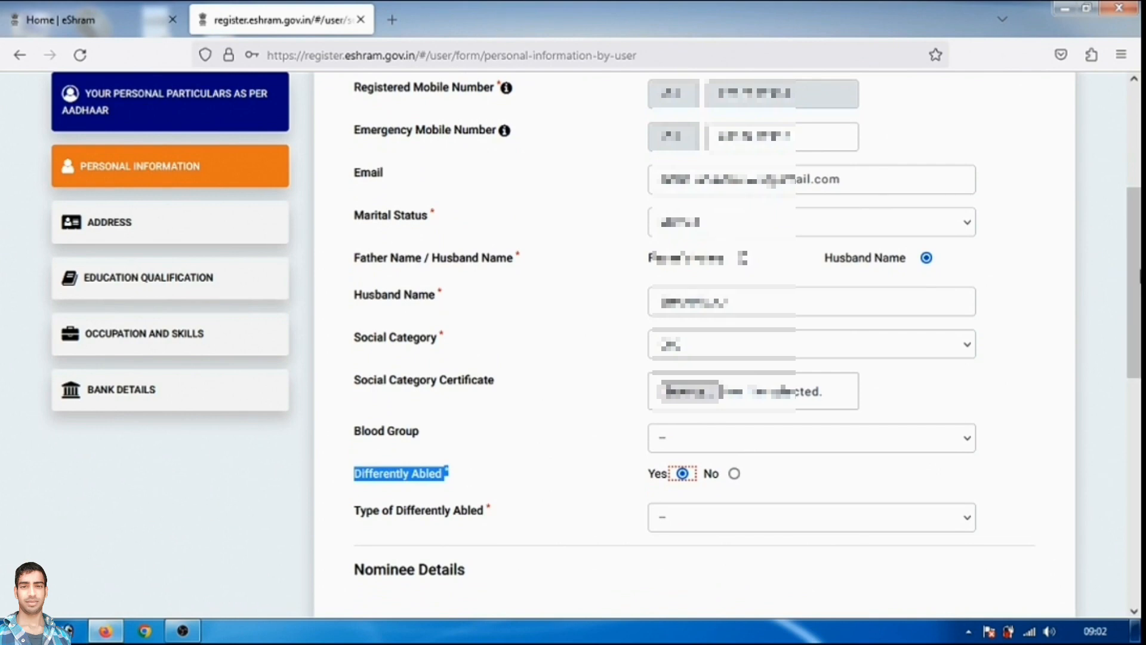
{"action": "key", "text": "Right"}
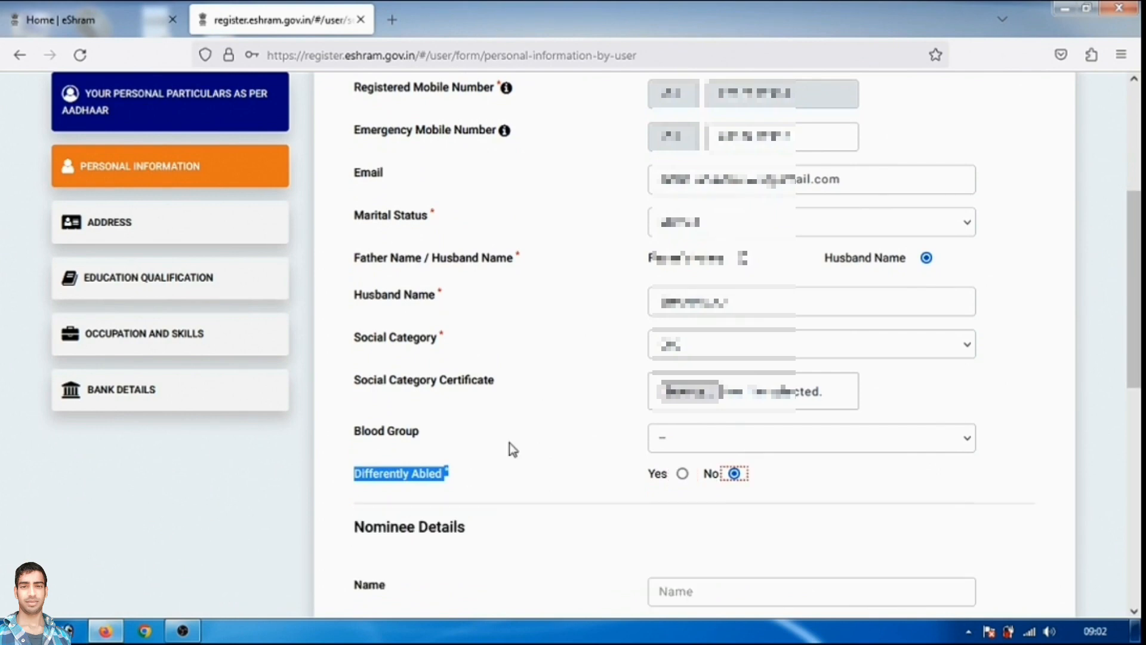
{"action": "left_click_drag", "start_coordinate": [356, 92], "coordinate": [470, 90]}
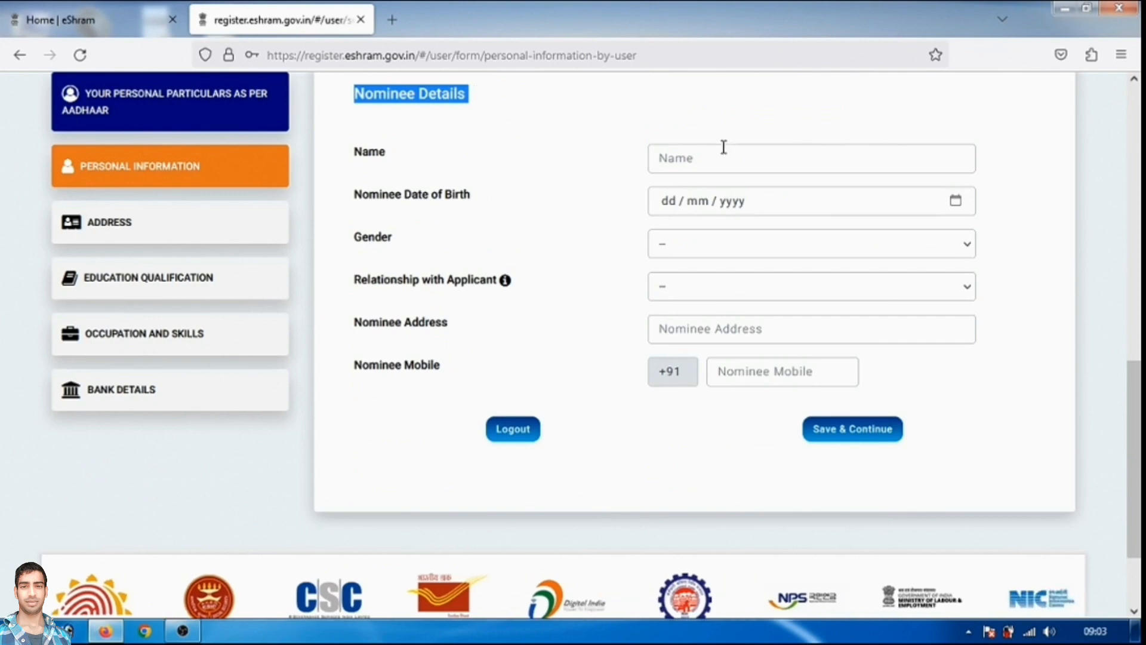
Enter the nominee's name and go back several years in the nominee's birth-date calendar
{"action": "left_click", "coordinate": [696, 162]}
{"action": "type", "text": "S"}
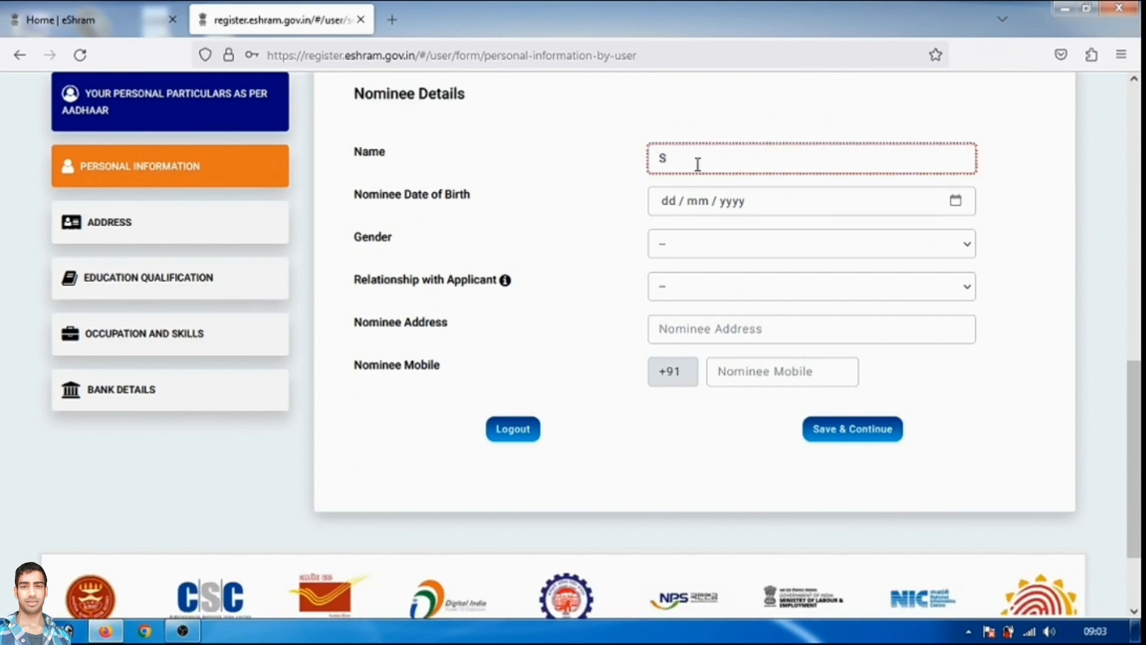
{"action": "type", "text": "HAHNAWA"}
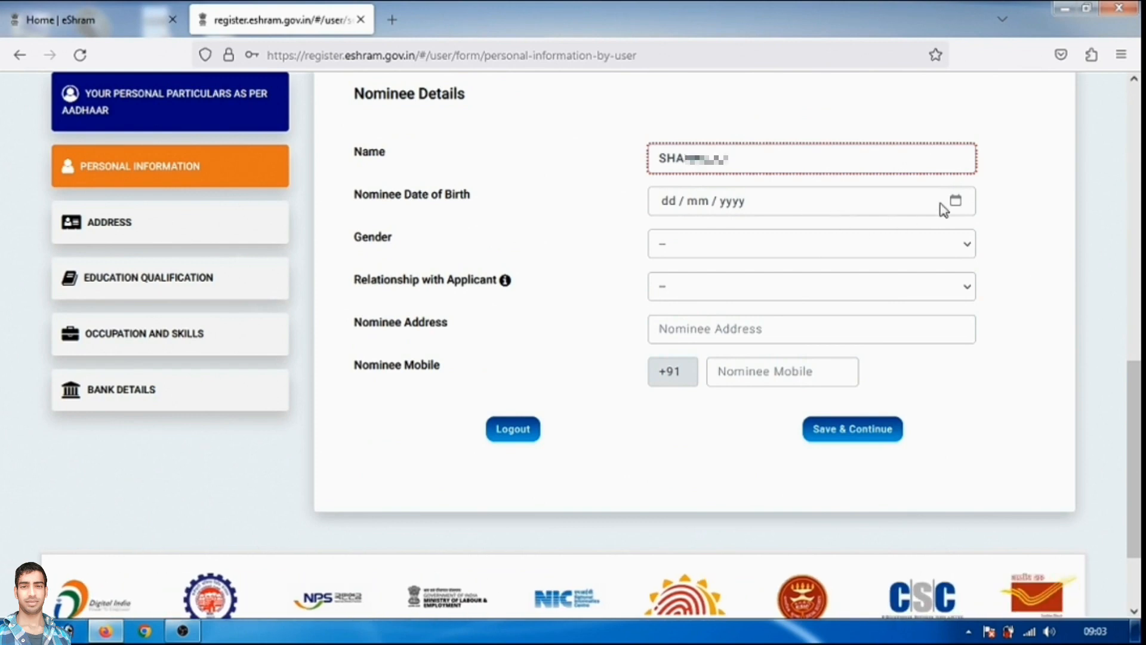
{"action": "left_click", "coordinate": [955, 201]}
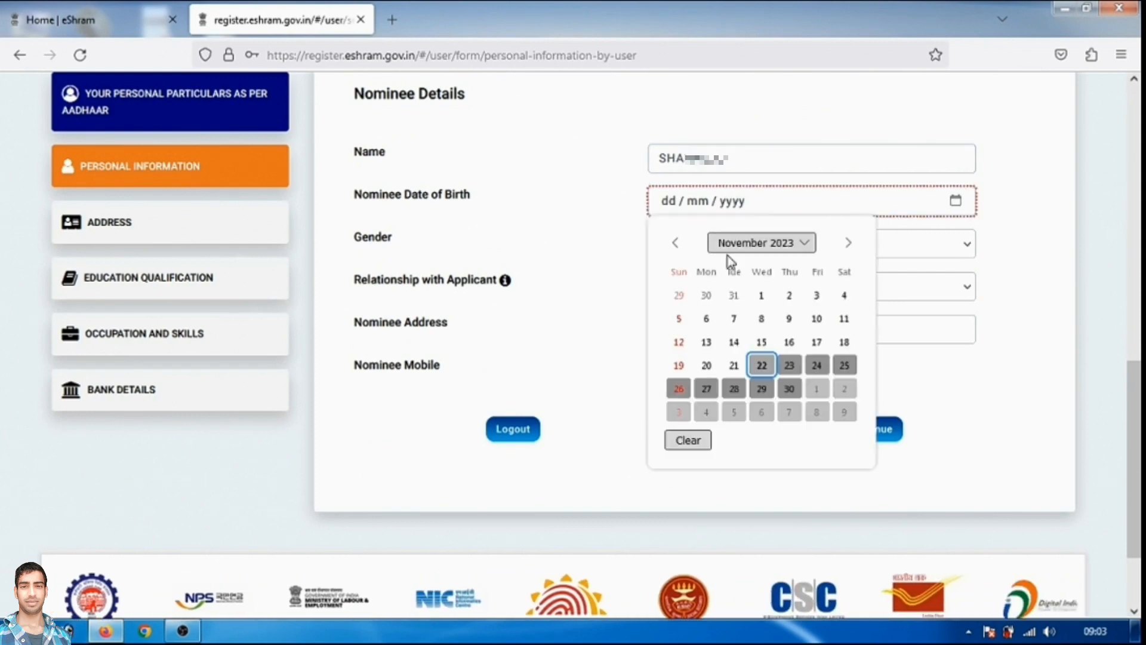
{"action": "left_click", "coordinate": [805, 242]}
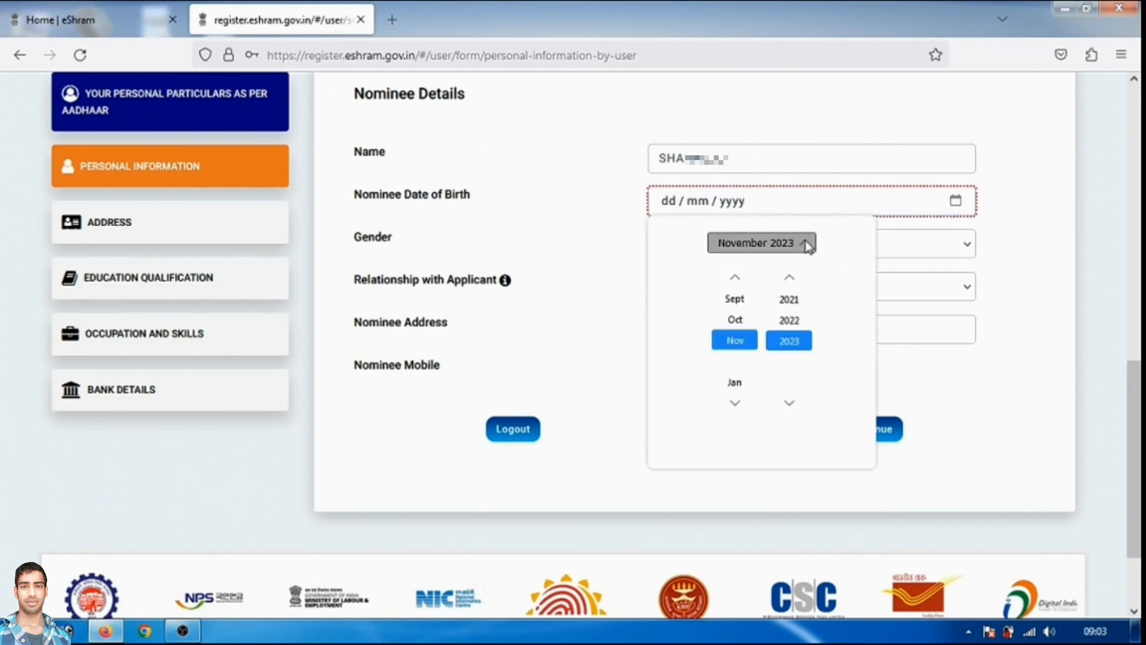
{"action": "left_click", "coordinate": [789, 278]}
{"action": "left_click", "coordinate": [790, 278]}
{"action": "left_click", "coordinate": [789, 278]}
{"action": "left_click", "coordinate": [789, 278]}
{"action": "left_click", "coordinate": [790, 279]}
{"action": "left_click", "coordinate": [789, 278]}
{"action": "left_click", "coordinate": [789, 278]}
{"action": "left_click", "coordinate": [789, 278]}
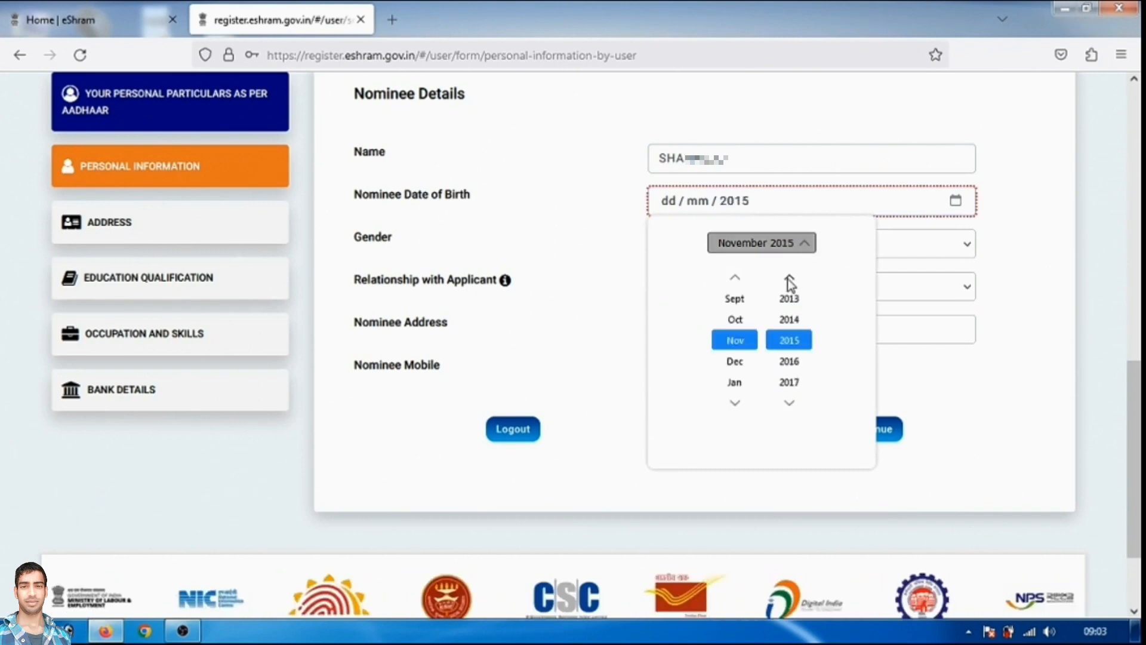
{"action": "left_click", "coordinate": [790, 278]}
{"action": "left_click", "coordinate": [789, 278]}
{"action": "left_click", "coordinate": [789, 278]}
{"action": "left_click", "coordinate": [789, 278]}
{"action": "left_click", "coordinate": [789, 279]}
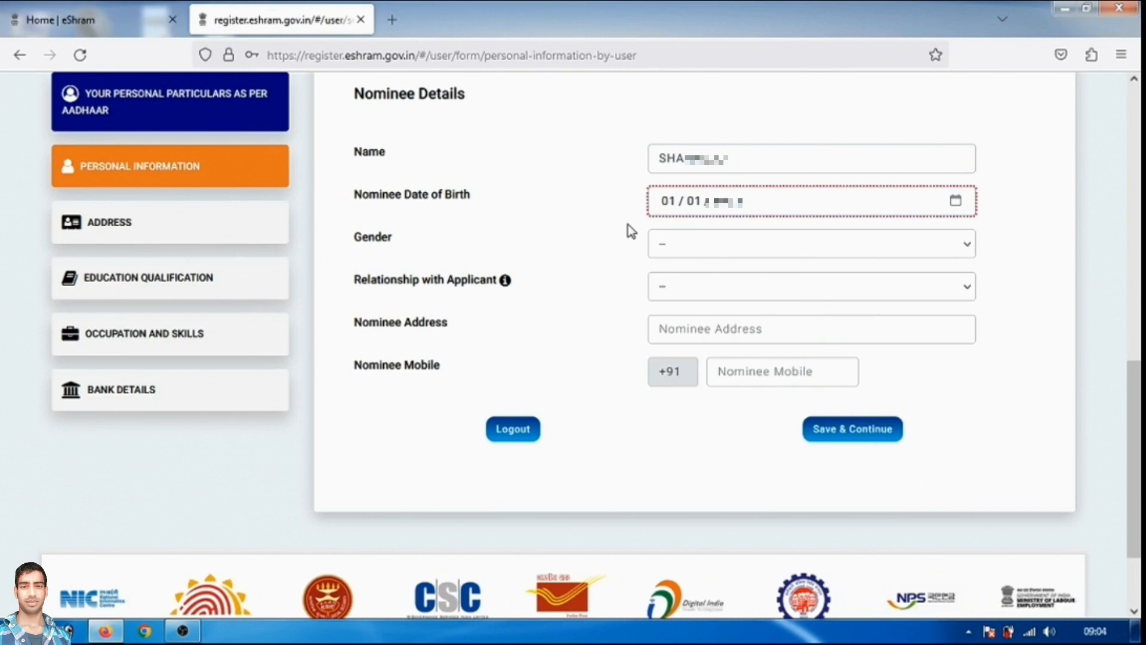
Set the nominee's gender to Male and relationship to Husband
{"action": "left_click_drag", "start_coordinate": [354, 241], "coordinate": [391, 243]}
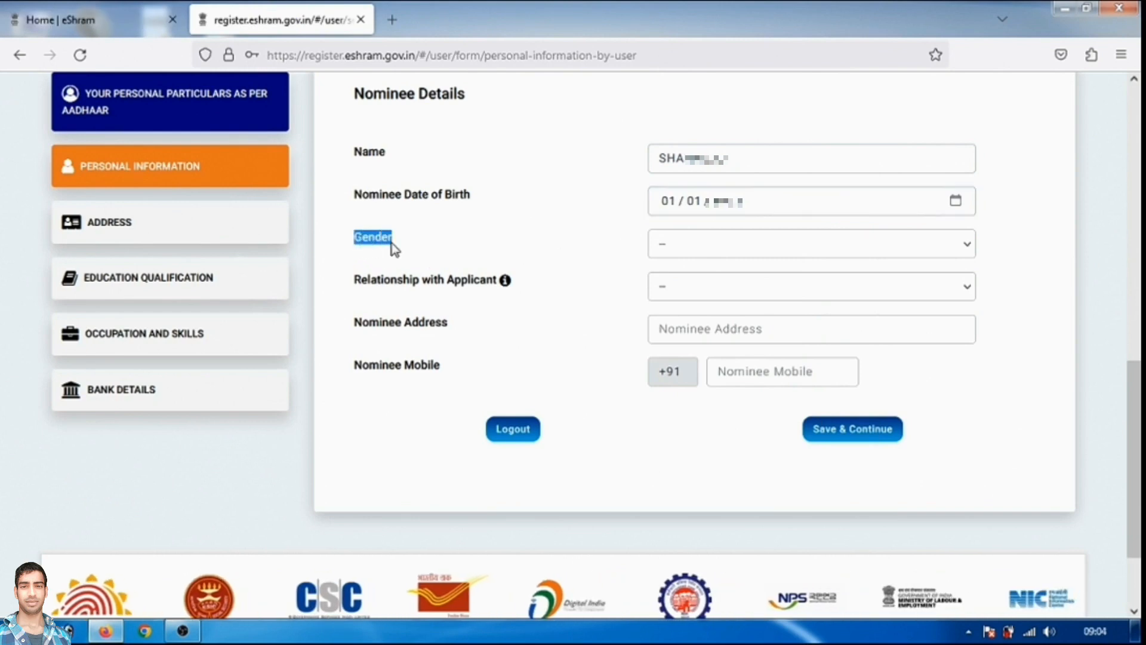
{"action": "left_click", "coordinate": [669, 251]}
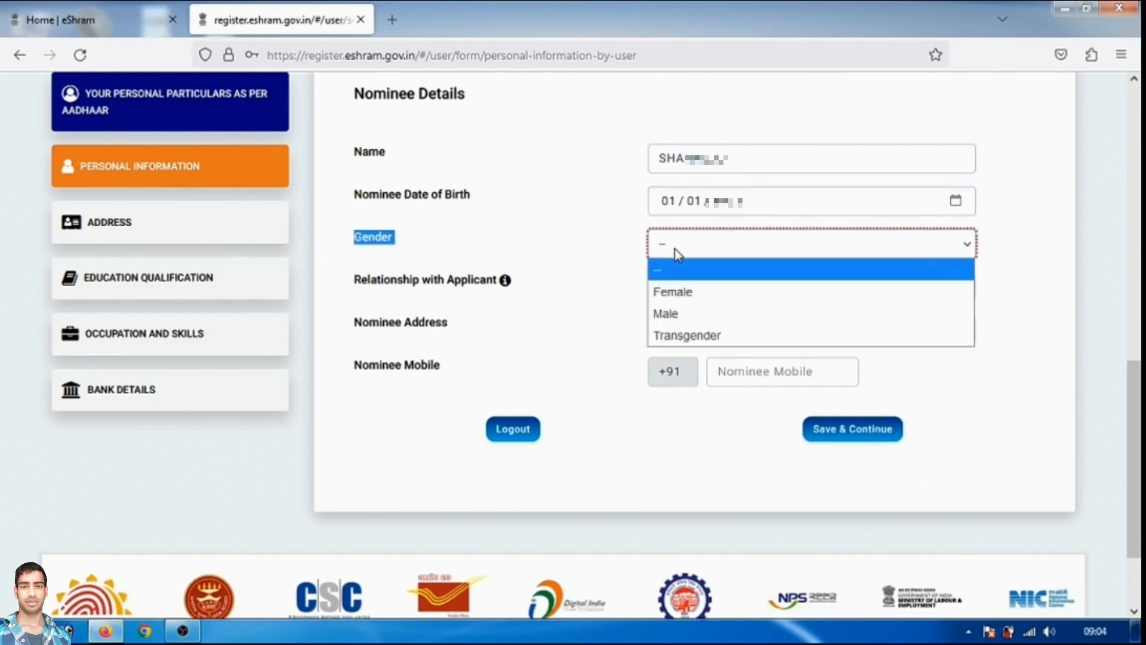
{"action": "left_click", "coordinate": [676, 312]}
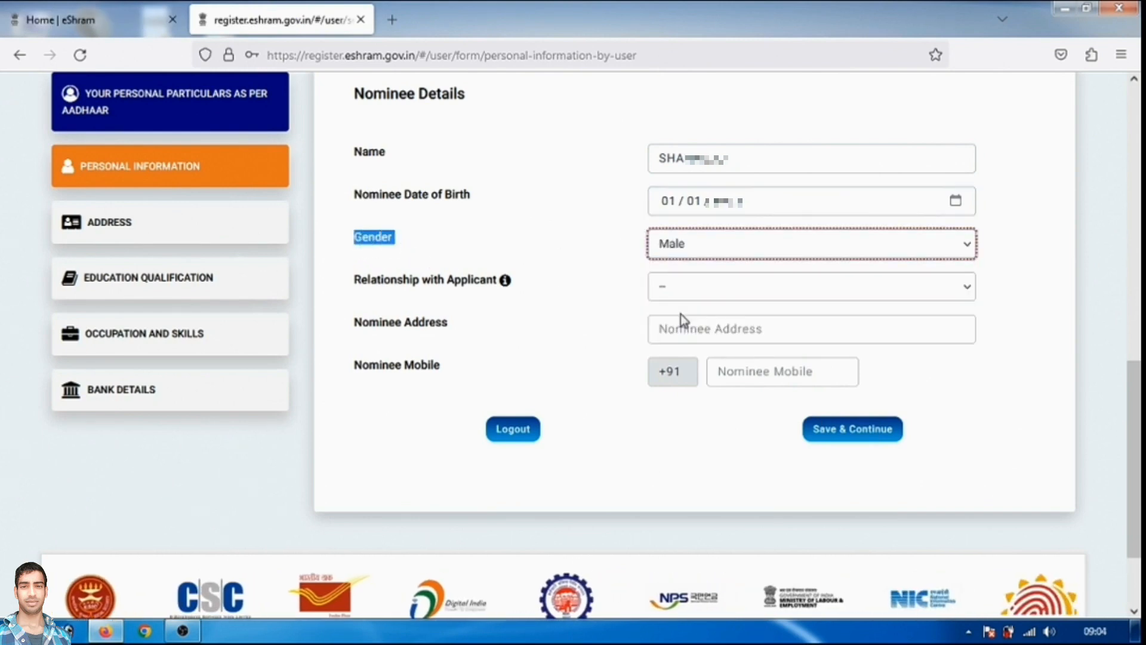
{"action": "left_click", "coordinate": [356, 287]}
{"action": "left_click_drag", "start_coordinate": [353, 283], "coordinate": [506, 300]}
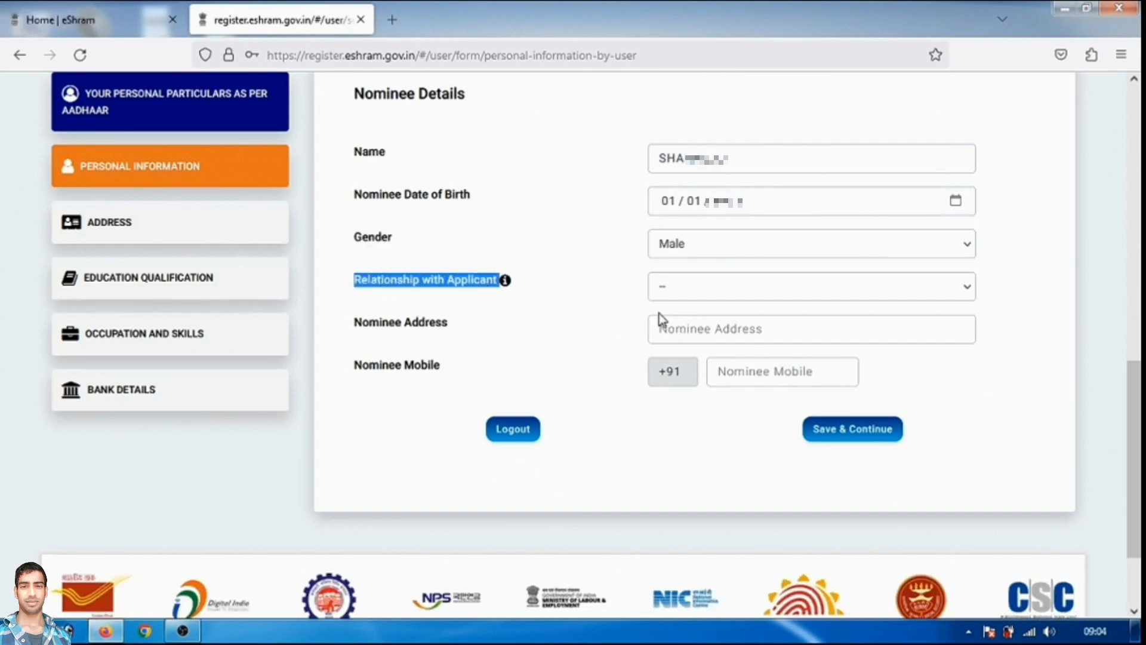
{"action": "left_click", "coordinate": [672, 289]}
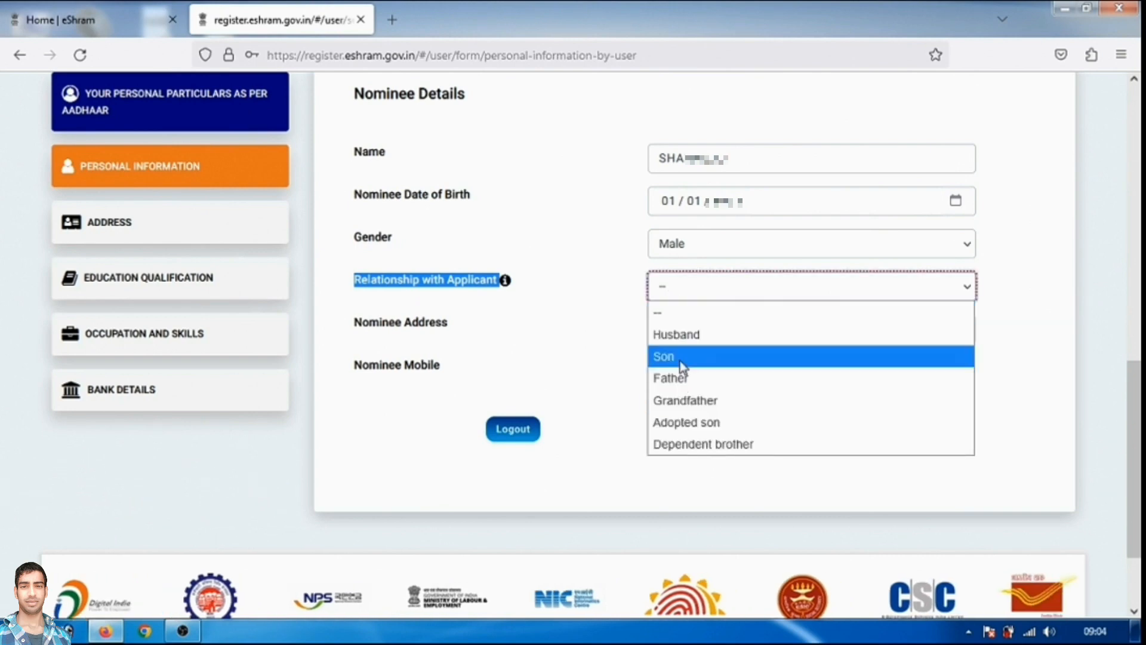
{"action": "left_click", "coordinate": [675, 337]}
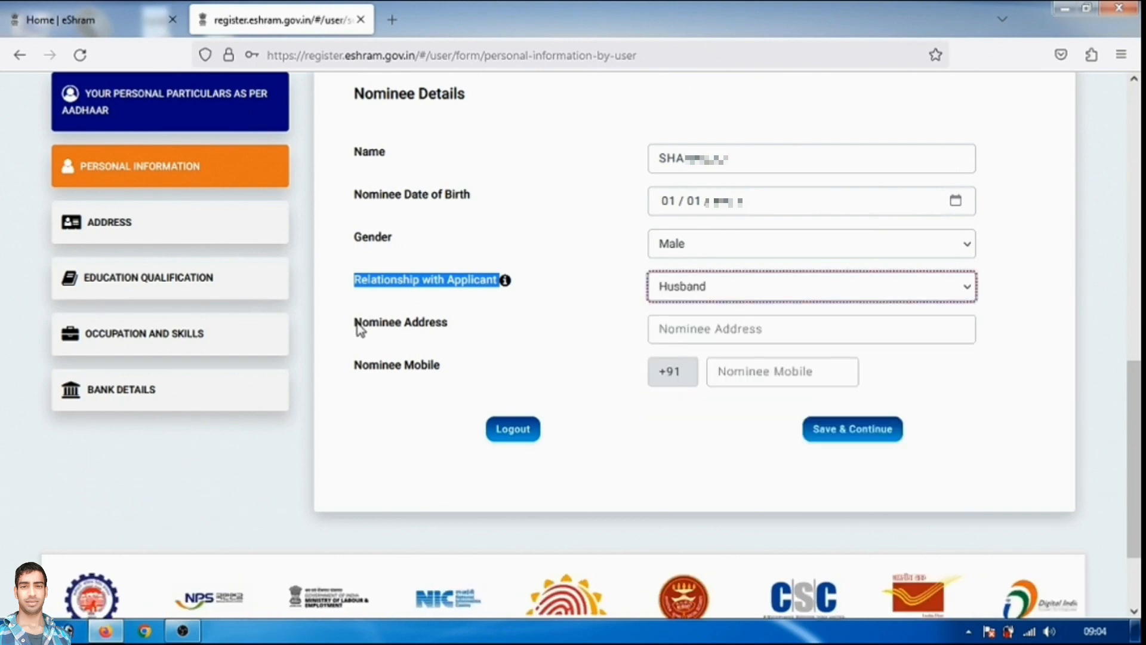
Enter the nominee's address and mobile number, then Save & Continue
{"action": "left_click_drag", "start_coordinate": [357, 326], "coordinate": [463, 334]}
{"action": "left_click", "coordinate": [690, 332]}
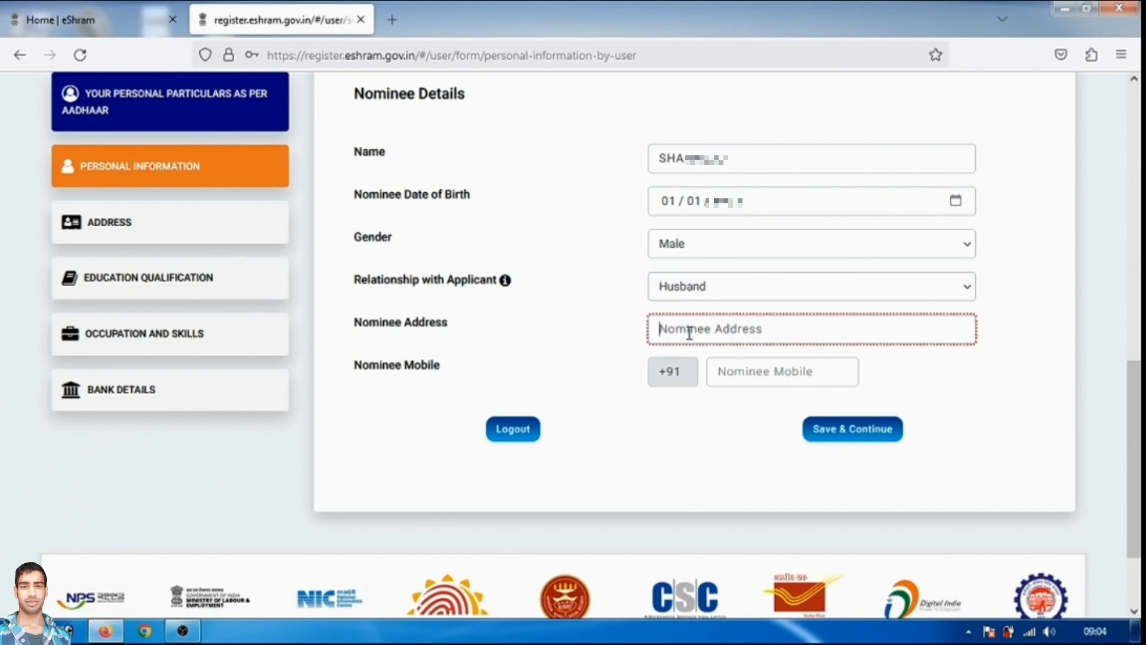
{"action": "type", "text": "VILL"}
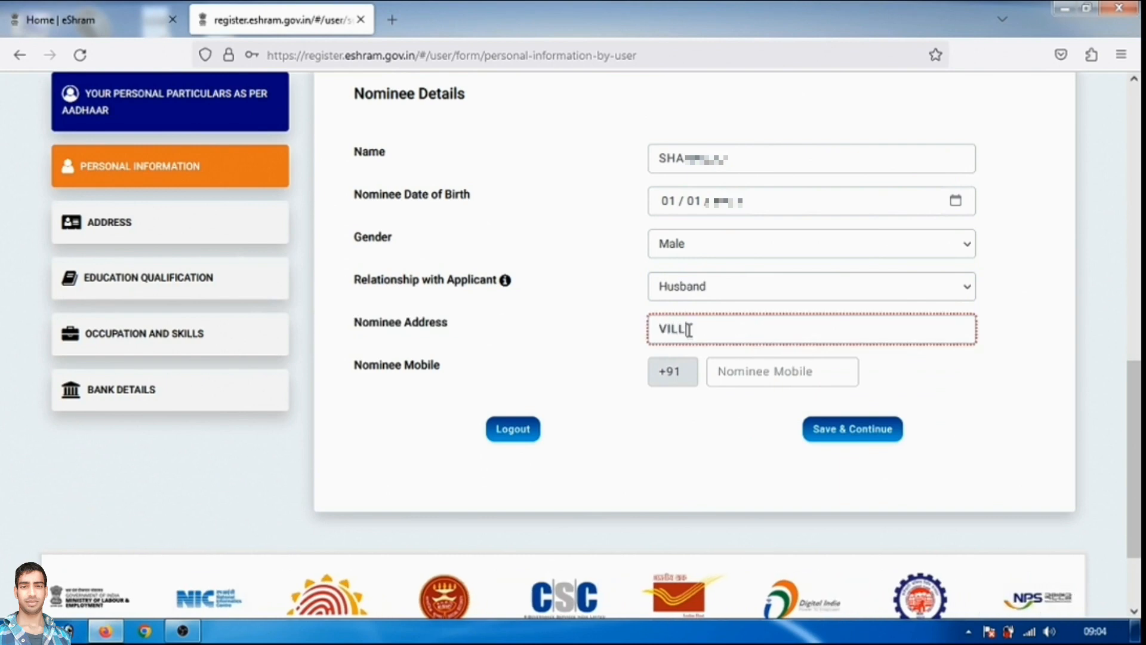
{"action": "type", "text": " L"}
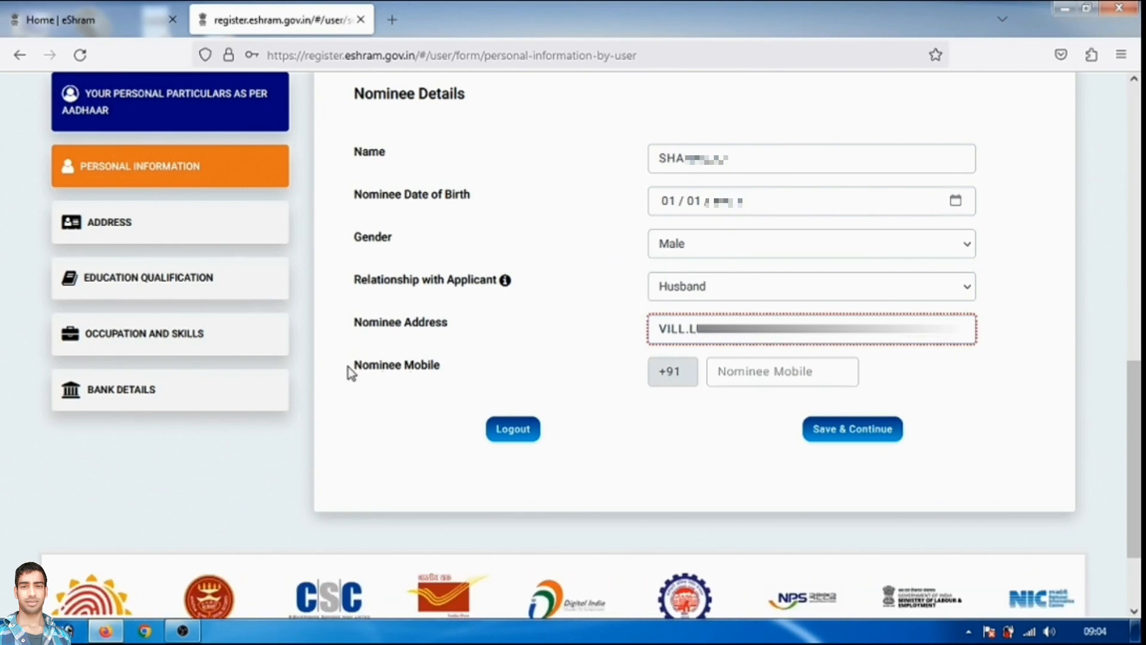
{"action": "left_click_drag", "start_coordinate": [351, 369], "coordinate": [461, 376]}
{"action": "left_click", "coordinate": [738, 376]}
{"action": "type", "text": "920"}
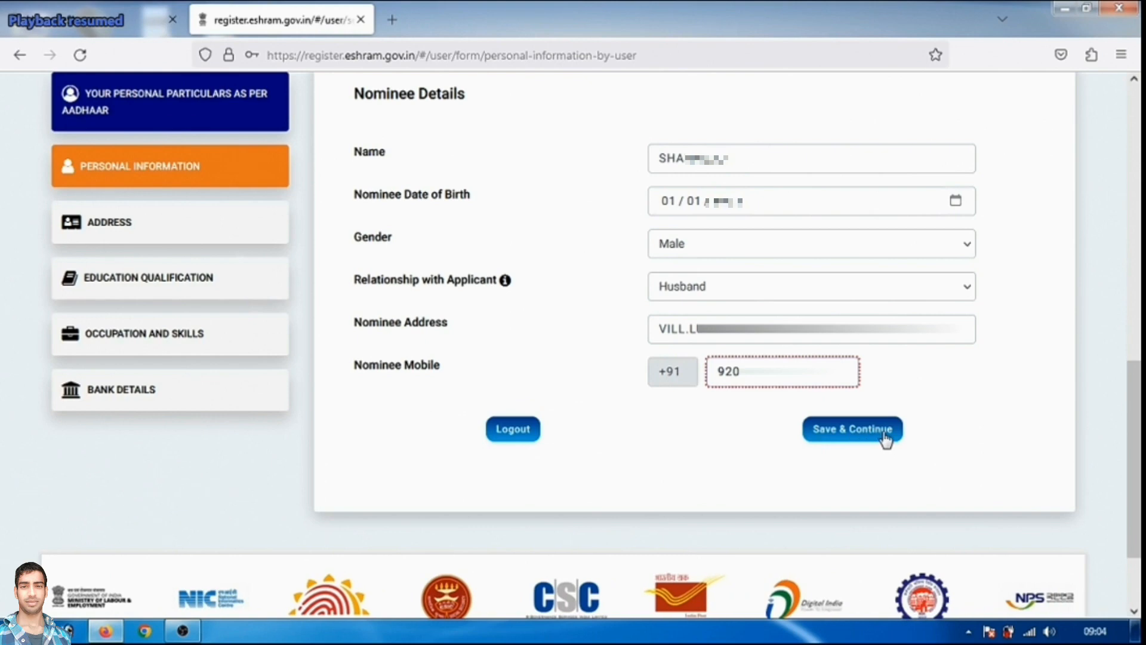
{"action": "left_click", "coordinate": [825, 442]}
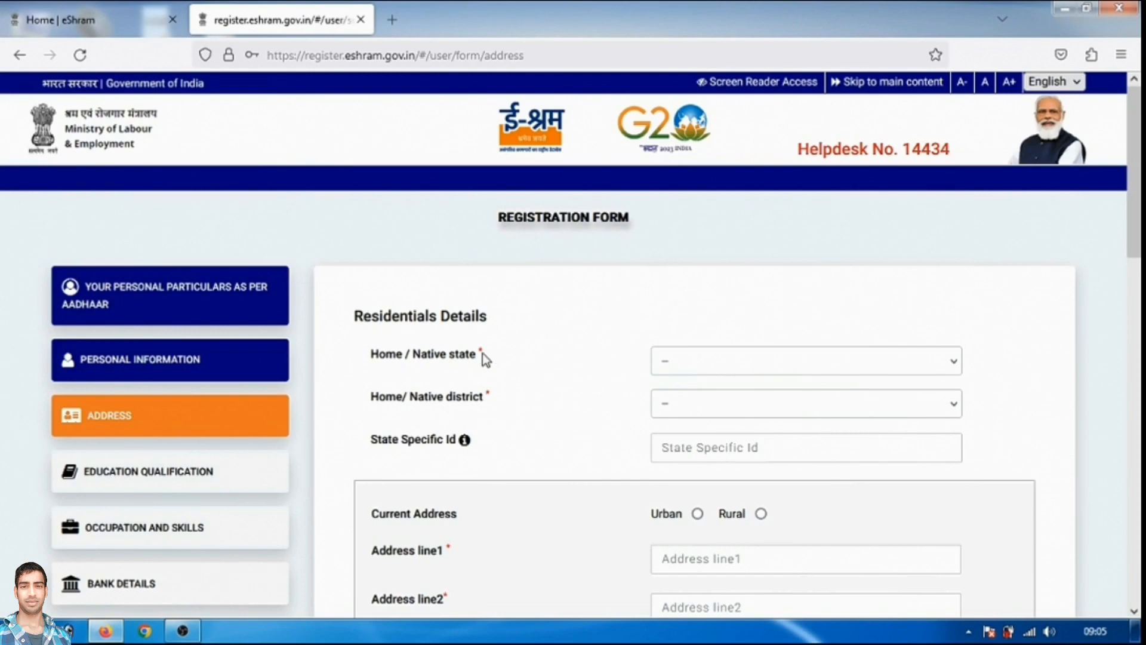
Set the Home/Native state to UTTAR PRADESH
{"action": "left_click_drag", "start_coordinate": [353, 317], "coordinate": [508, 327]}
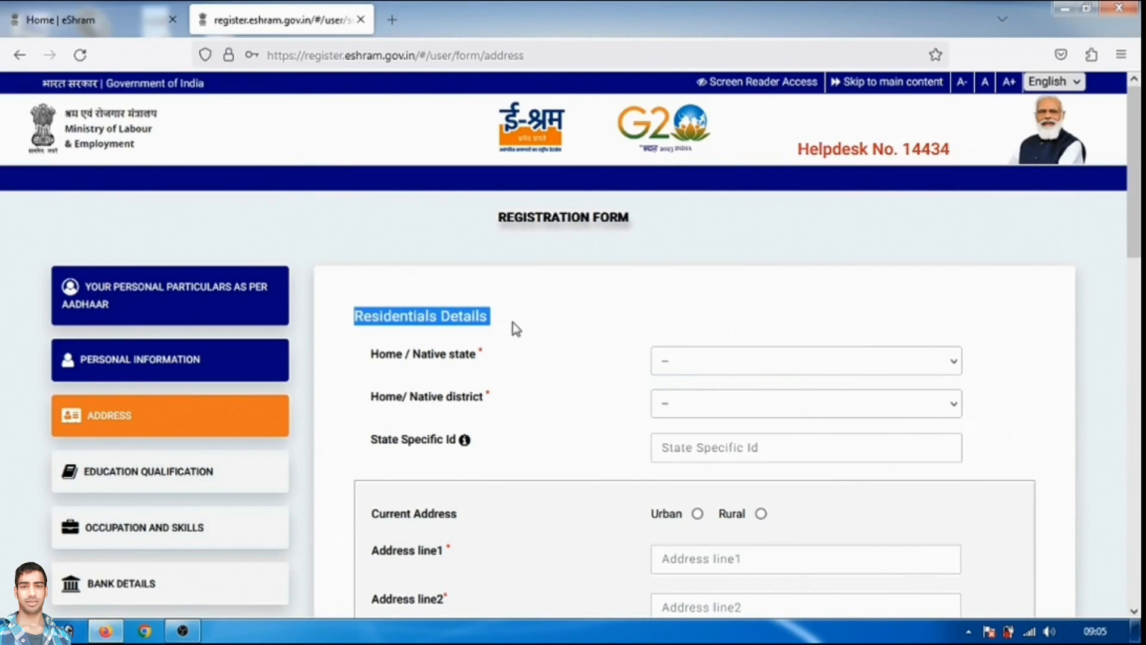
{"action": "left_click_drag", "start_coordinate": [369, 360], "coordinate": [423, 375]}
{"action": "double_click", "coordinate": [465, 359]}
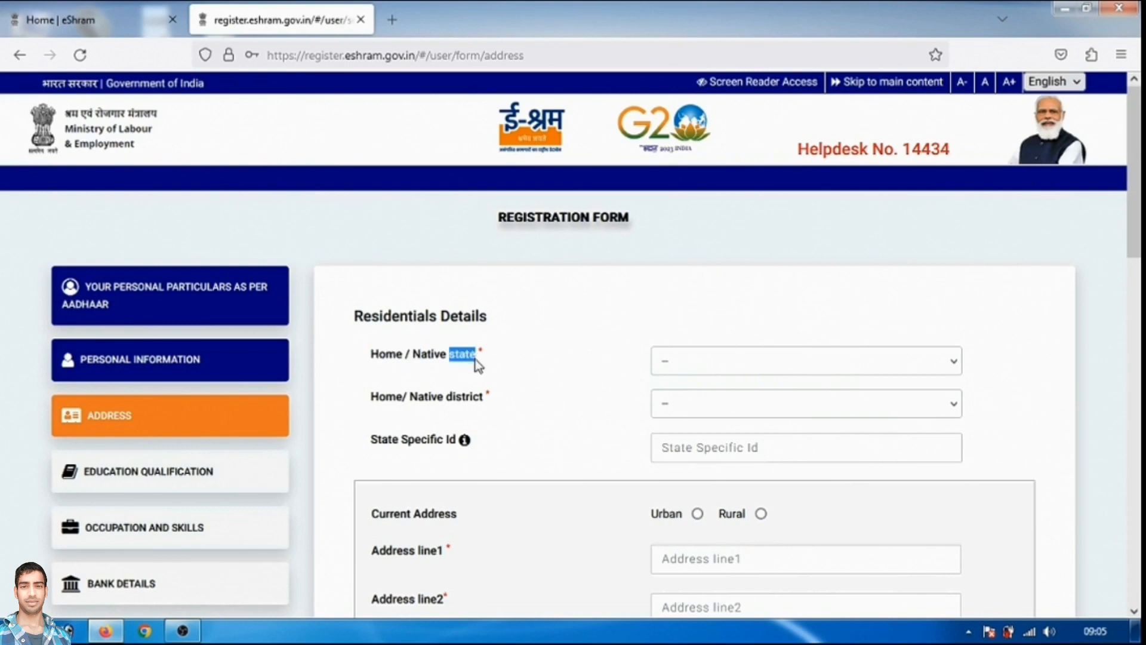
{"action": "left_click", "coordinate": [679, 376]}
{"action": "scroll", "coordinate": [735, 184], "scroll_direction": "down", "scroll_amount": 6}
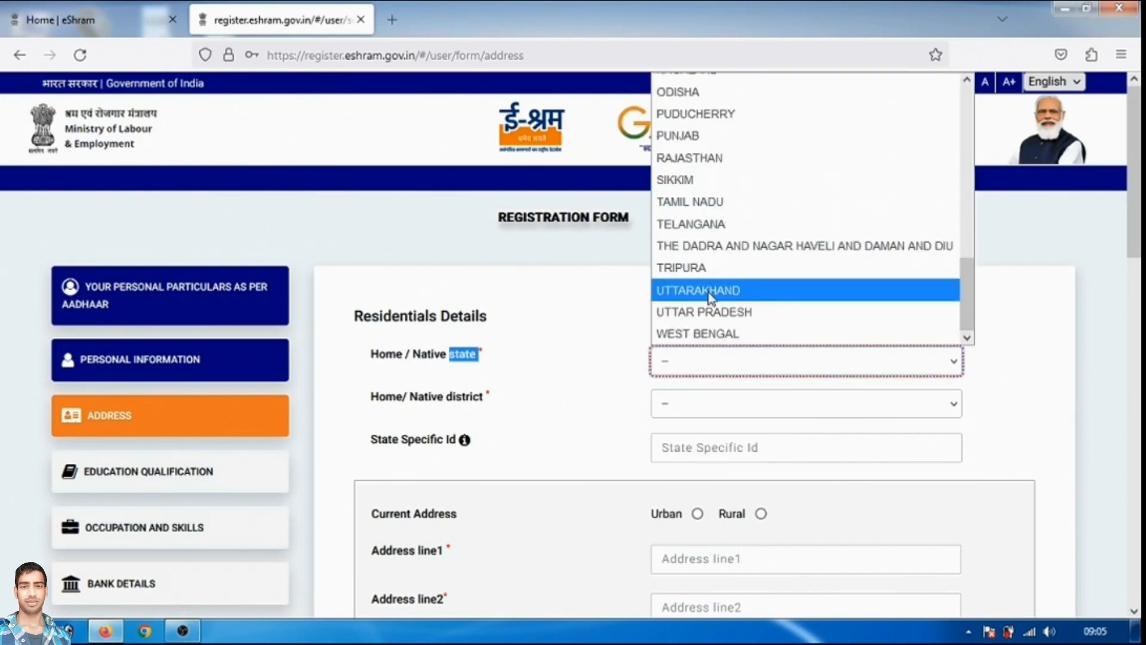
{"action": "left_click", "coordinate": [707, 312]}
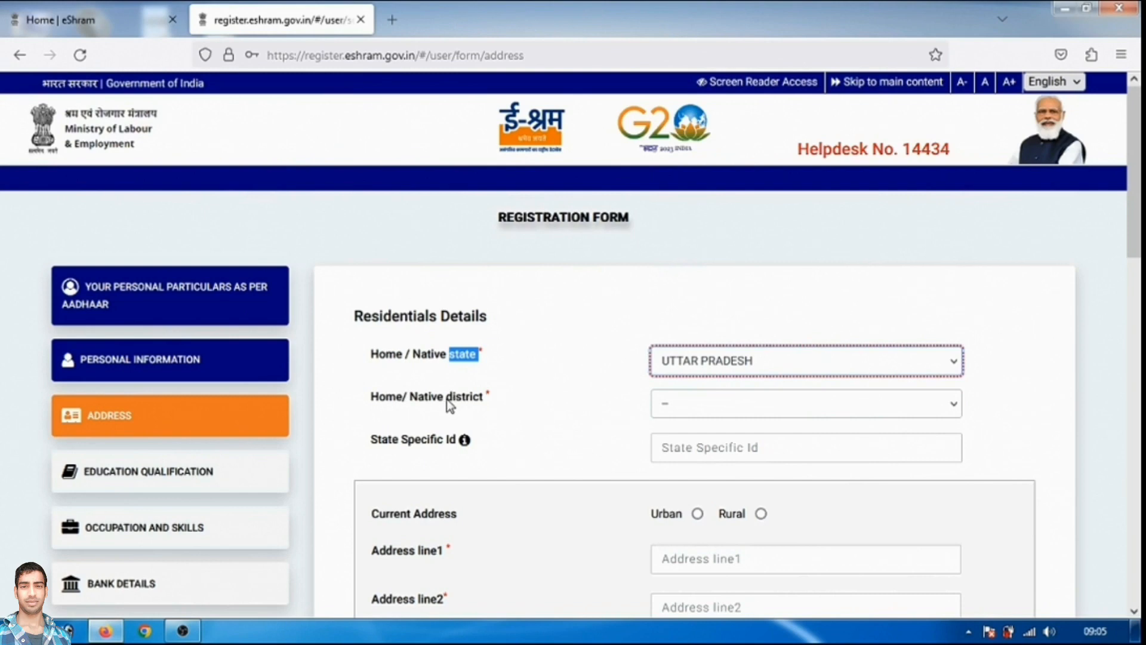
Set the Home/Native district to HAPUR and enter State Specific Id 28
{"action": "double_click", "coordinate": [469, 398]}
{"action": "left_click", "coordinate": [714, 416]}
{"action": "scroll", "coordinate": [740, 248], "scroll_direction": "down", "scroll_amount": 6}
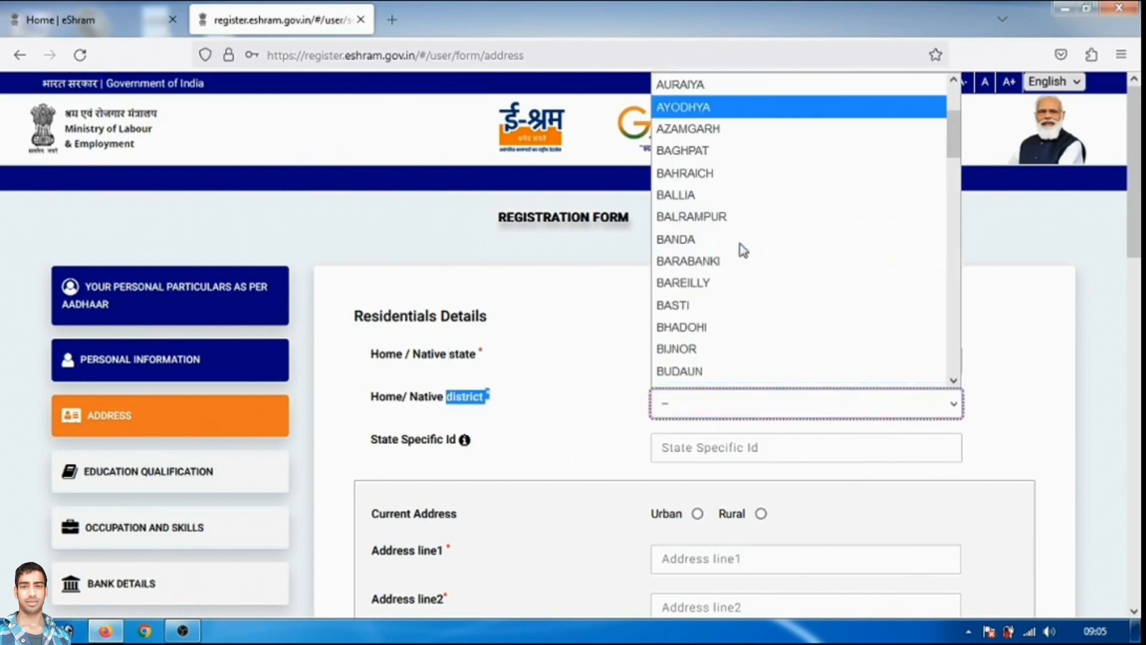
{"action": "scroll", "coordinate": [740, 250], "scroll_direction": "down", "scroll_amount": 2}
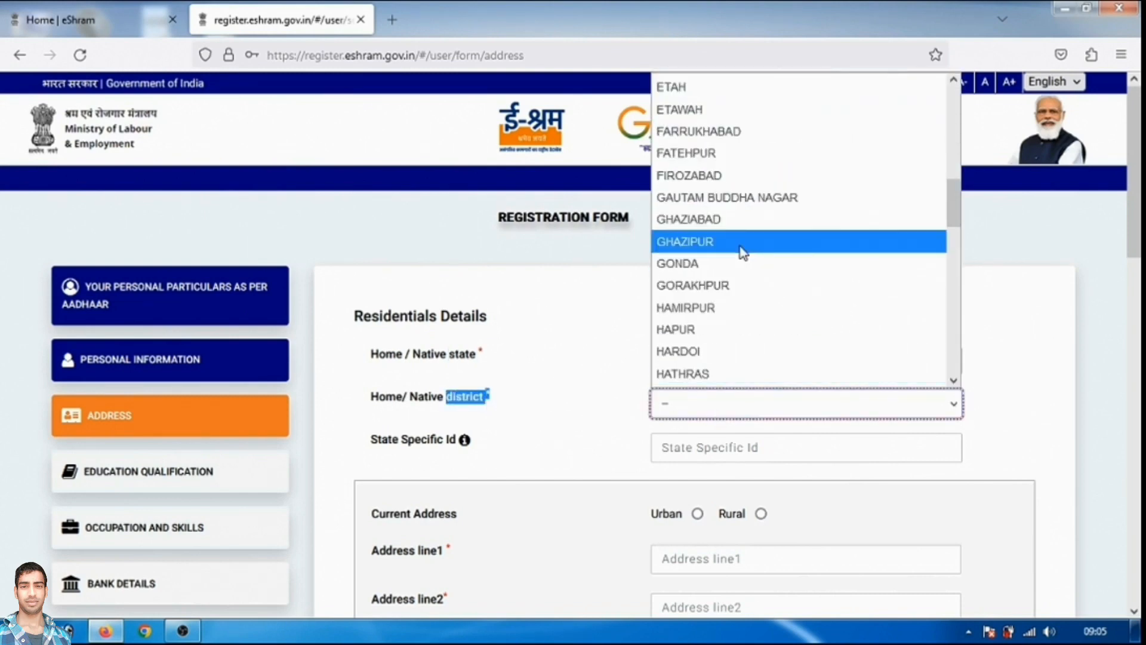
{"action": "left_click", "coordinate": [686, 328]}
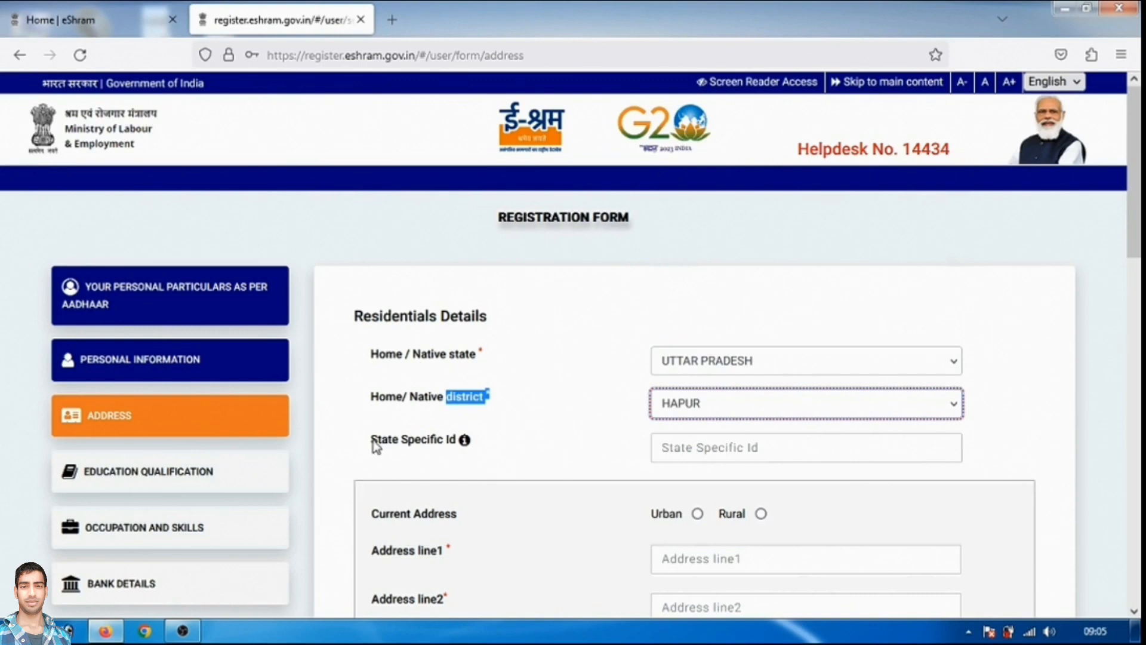
{"action": "left_click_drag", "start_coordinate": [369, 445], "coordinate": [458, 460]}
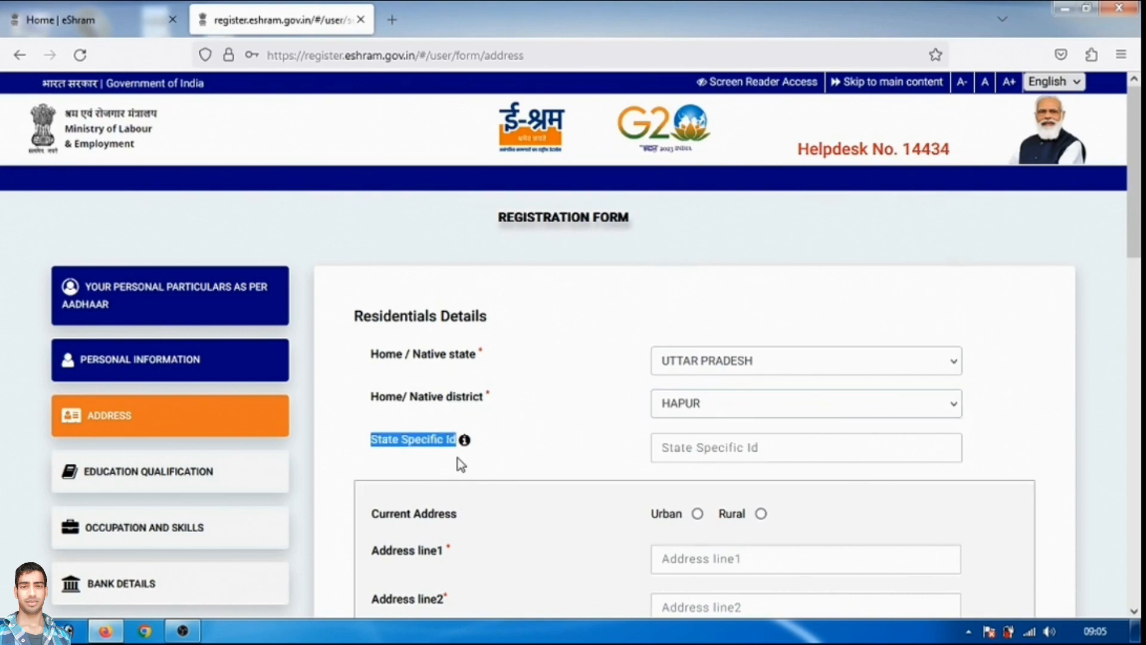
{"action": "left_click", "coordinate": [745, 453]}
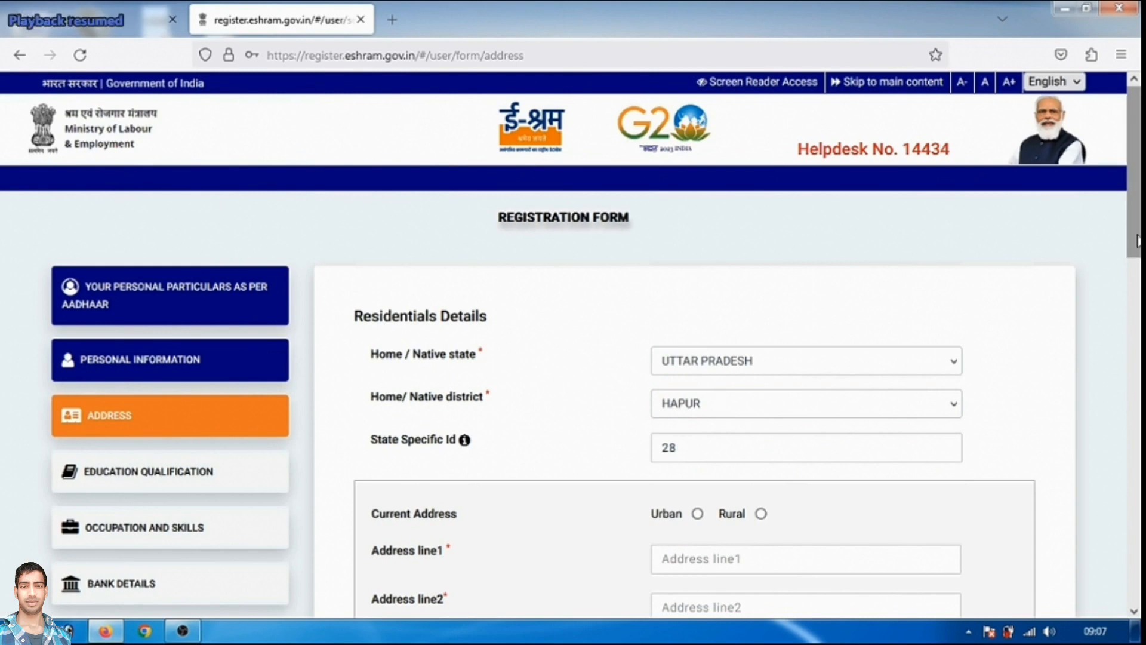
{"action": "scroll", "coordinate": [443, 199], "scroll_direction": "down", "scroll_amount": 5}
Mark the current address as Rural and fill in address lines 1 and 2
{"action": "left_click_drag", "start_coordinate": [374, 113], "coordinate": [465, 118]}
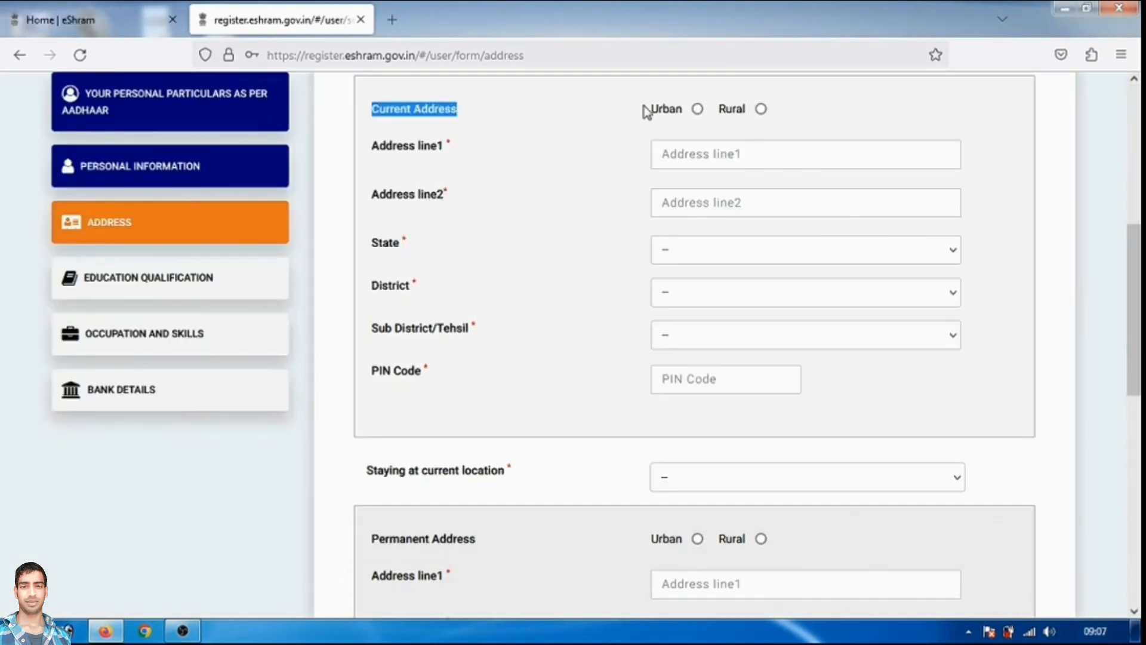
{"action": "left_click_drag", "start_coordinate": [650, 109], "coordinate": [748, 110]}
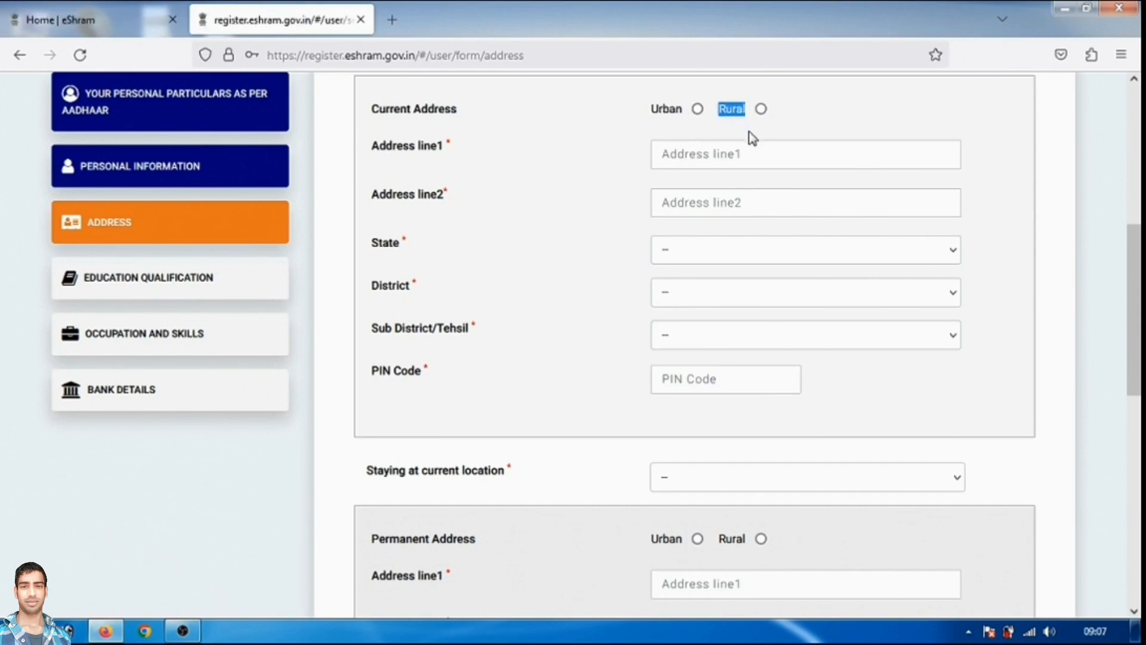
{"action": "left_click", "coordinate": [761, 108]}
{"action": "left_click_drag", "start_coordinate": [372, 146], "coordinate": [449, 152]}
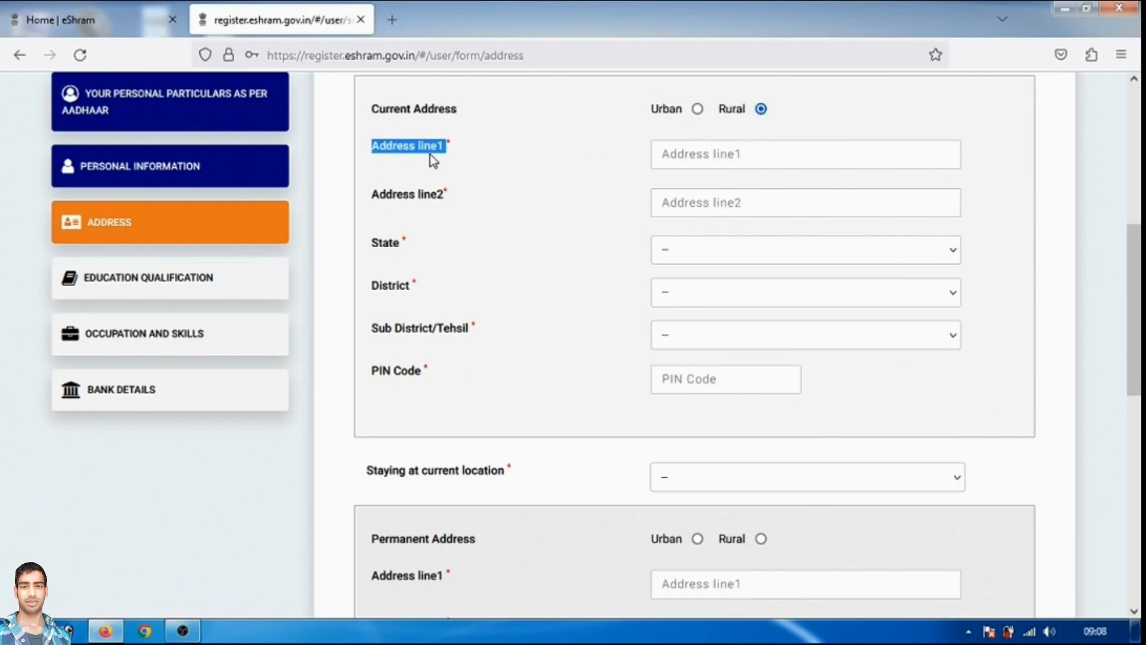
{"action": "left_click", "coordinate": [704, 154]}
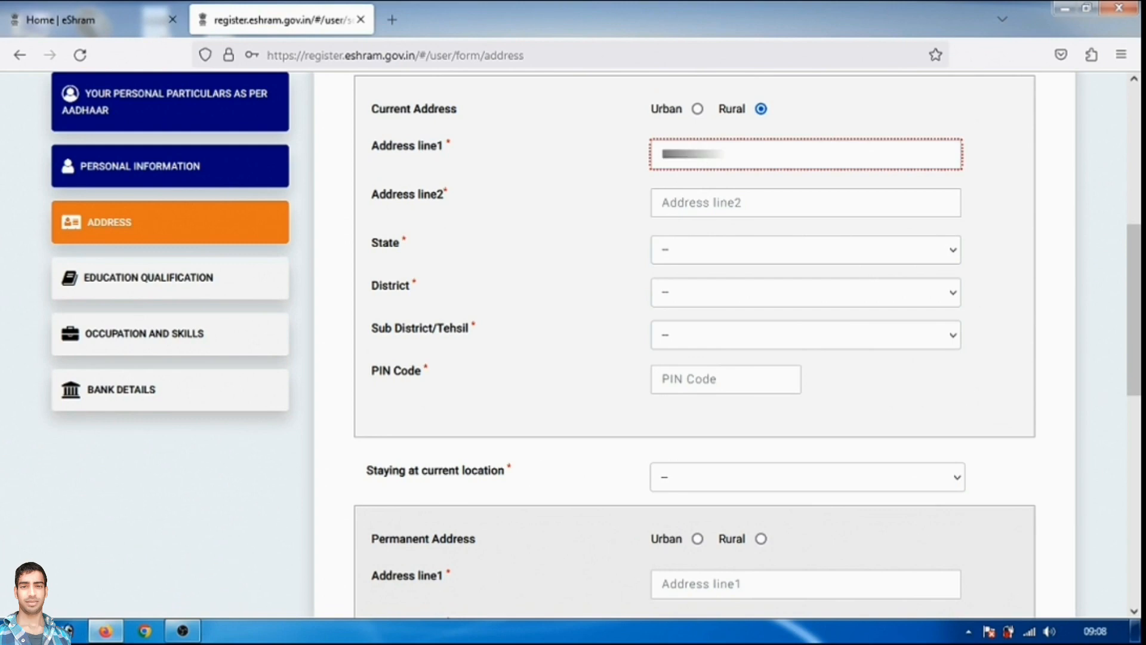
{"action": "left_click", "coordinate": [702, 204]}
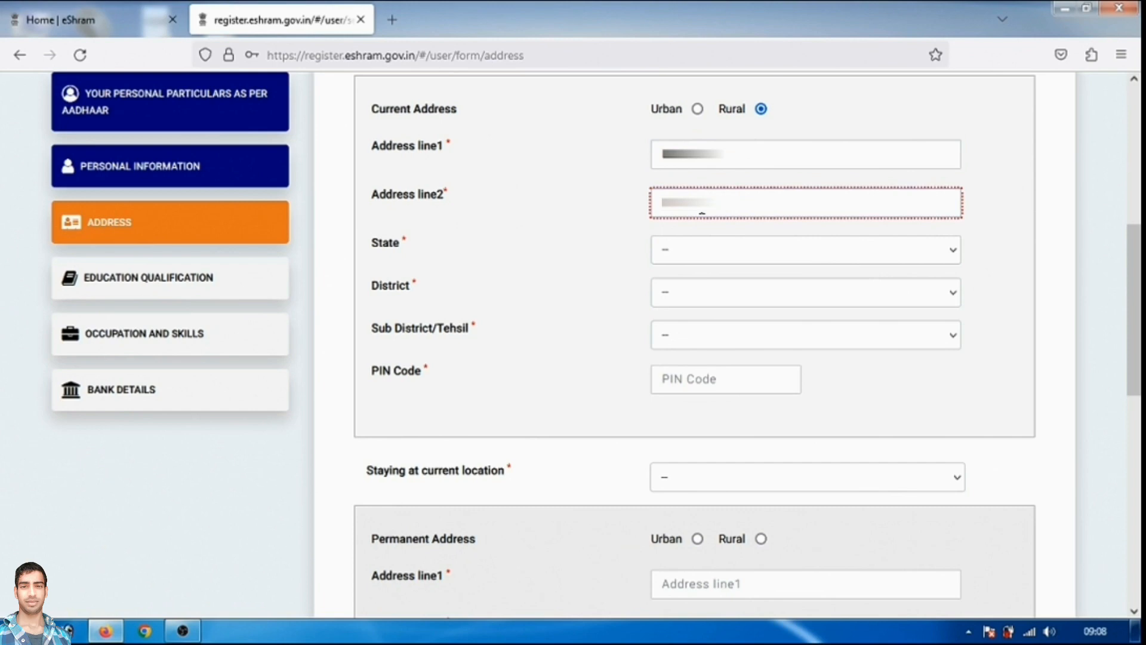
Set the current address state to UTTAR PRADESH and district to HAPUR
{"action": "double_click", "coordinate": [396, 243]}
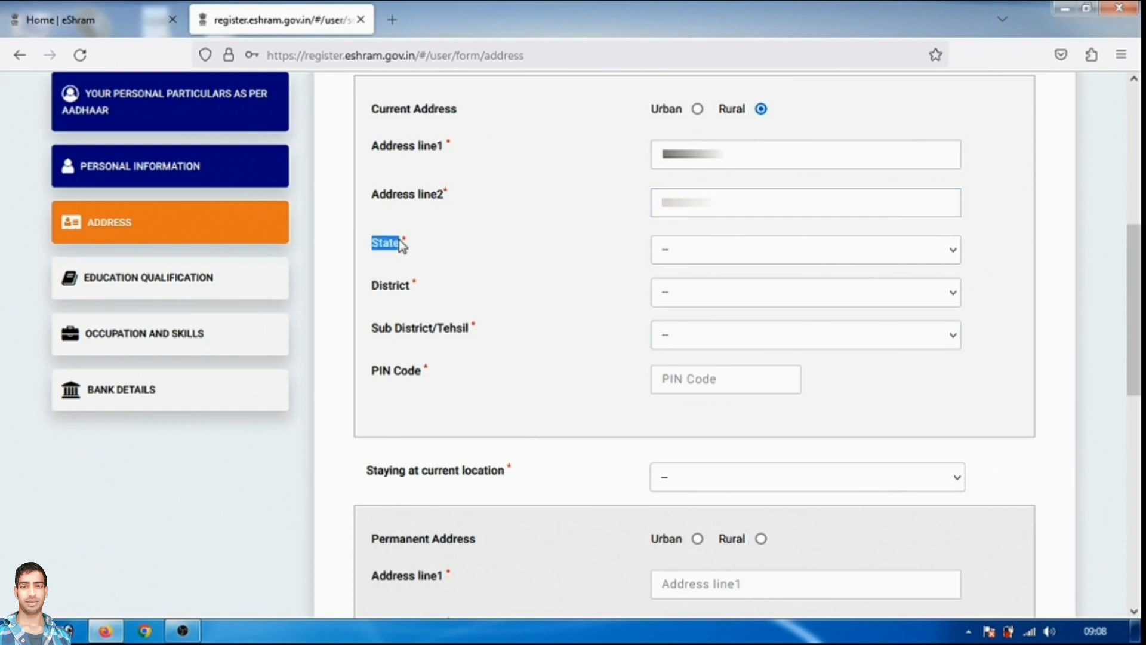
{"action": "left_click", "coordinate": [688, 248]}
{"action": "scroll", "coordinate": [717, 442], "scroll_direction": "down", "scroll_amount": 7}
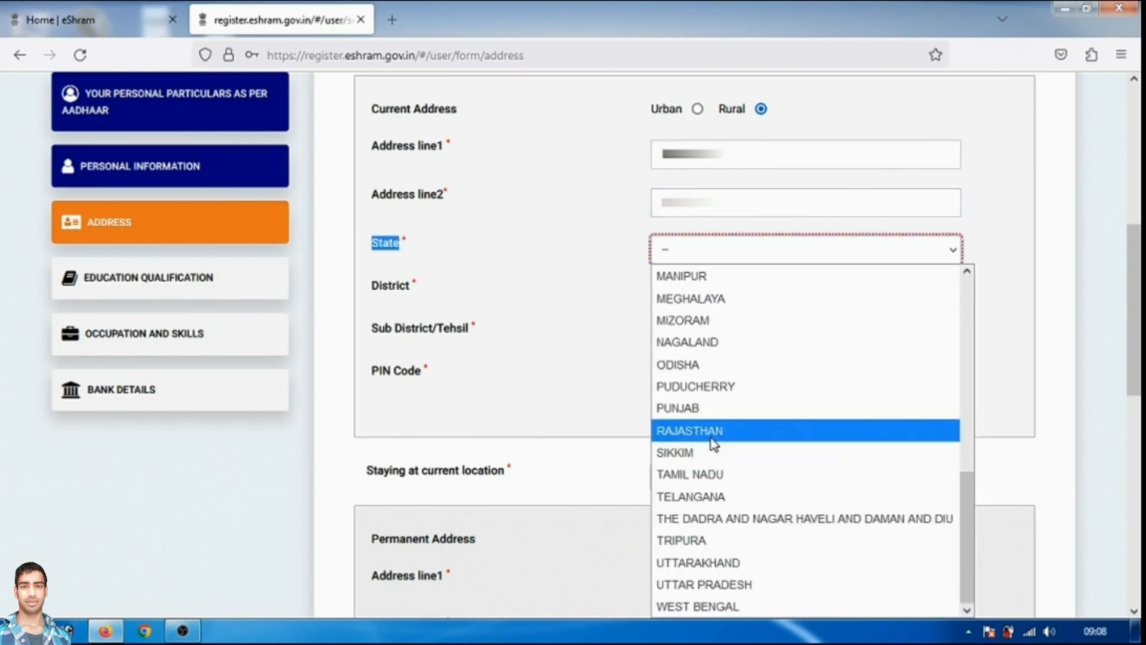
{"action": "left_click", "coordinate": [722, 582]}
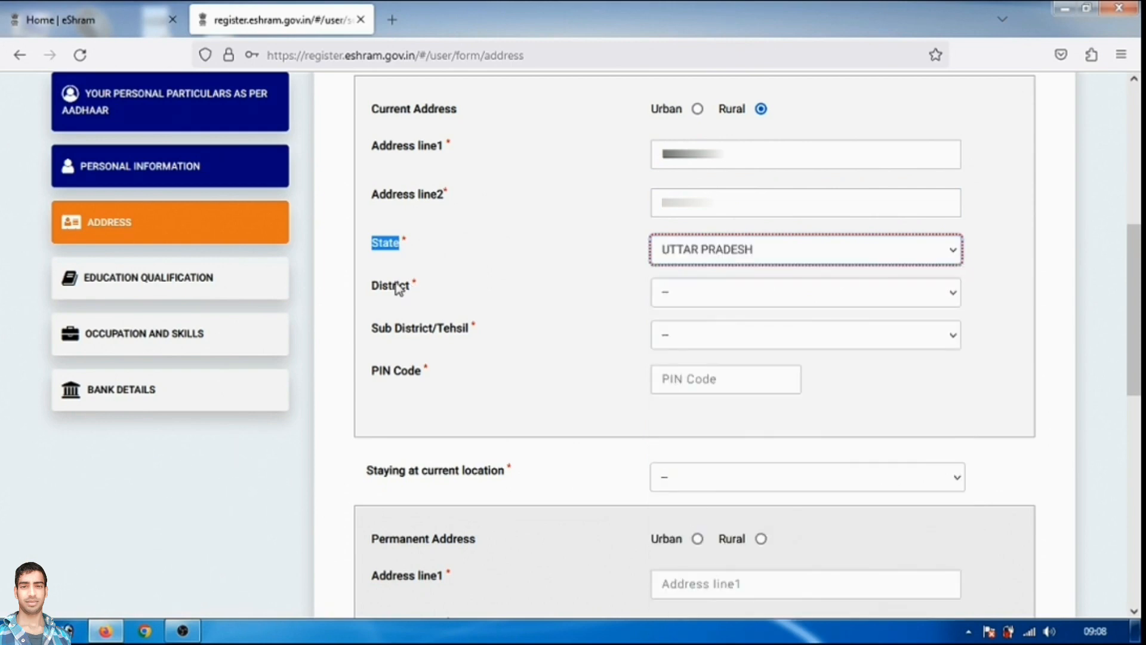
{"action": "left_click_drag", "start_coordinate": [371, 289], "coordinate": [418, 291]}
{"action": "left_click", "coordinate": [686, 302]}
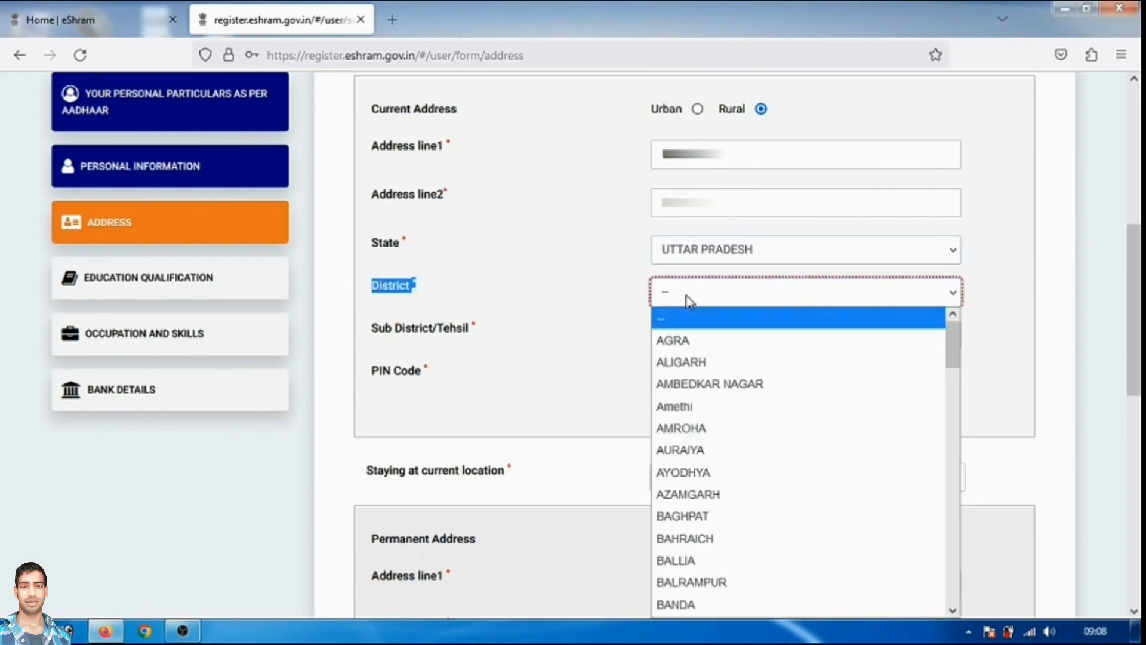
{"action": "scroll", "coordinate": [736, 532], "scroll_direction": "down", "scroll_amount": 12}
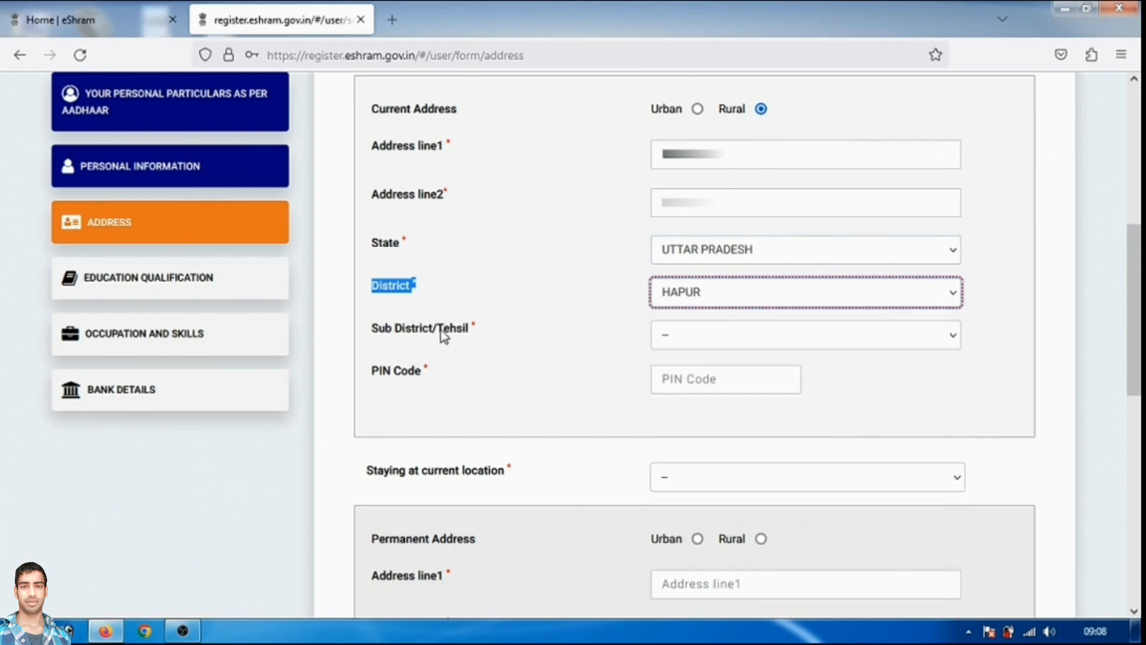
Choose the current address sub district and village, and enter the PIN code
{"action": "left_click_drag", "start_coordinate": [443, 331], "coordinate": [476, 332]}
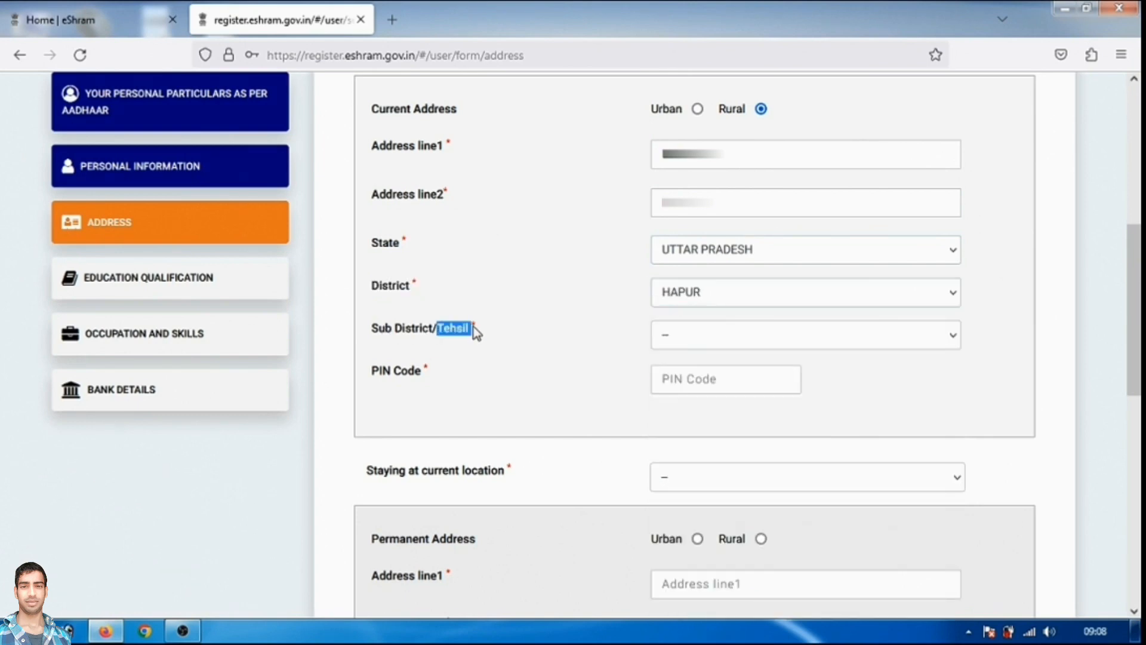
{"action": "left_click", "coordinate": [692, 343]}
{"action": "left_click", "coordinate": [693, 425]}
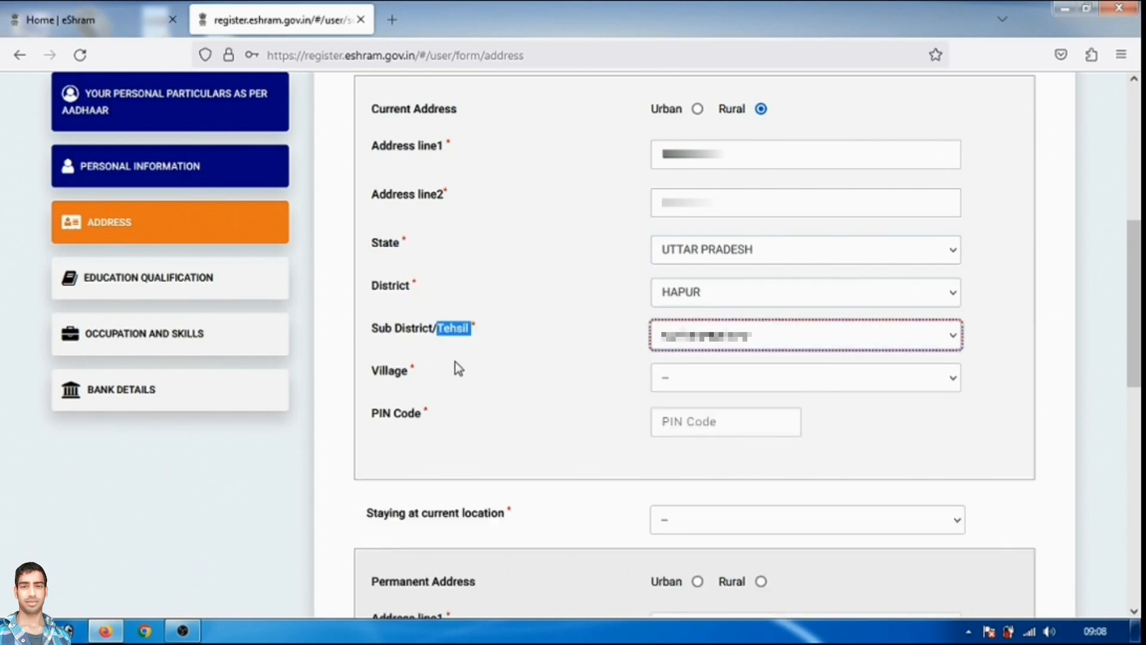
{"action": "left_click_drag", "start_coordinate": [372, 375], "coordinate": [387, 377]}
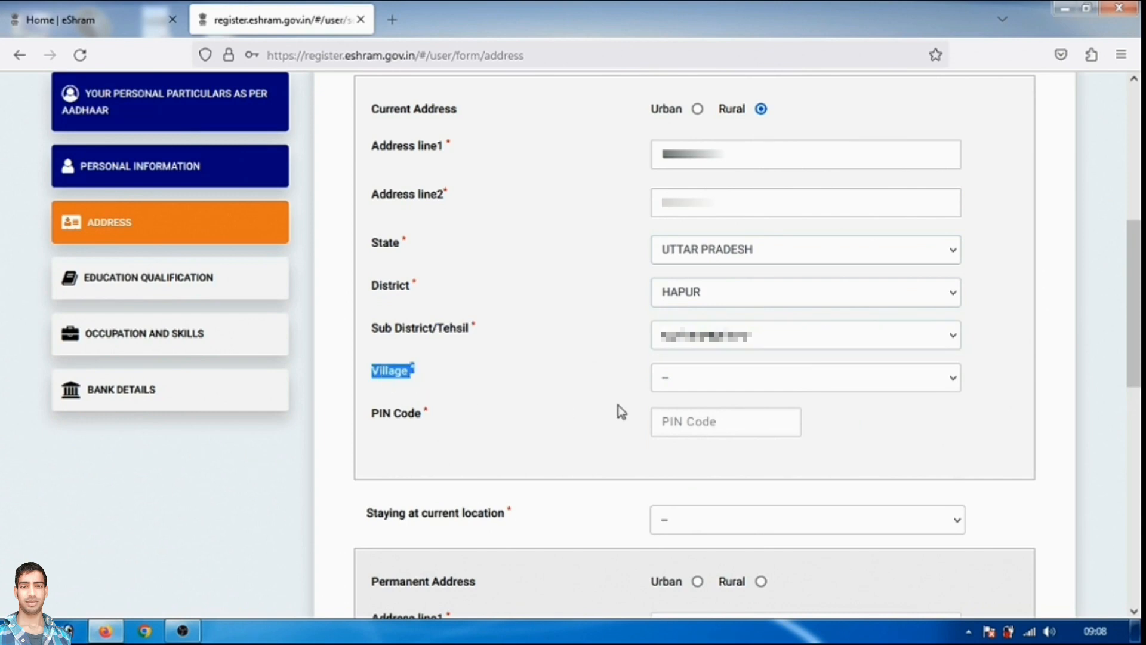
{"action": "left_click", "coordinate": [681, 379]}
{"action": "scroll", "coordinate": [726, 262], "scroll_direction": "down", "scroll_amount": 5}
{"action": "scroll", "coordinate": [726, 259], "scroll_direction": "down", "scroll_amount": 4}
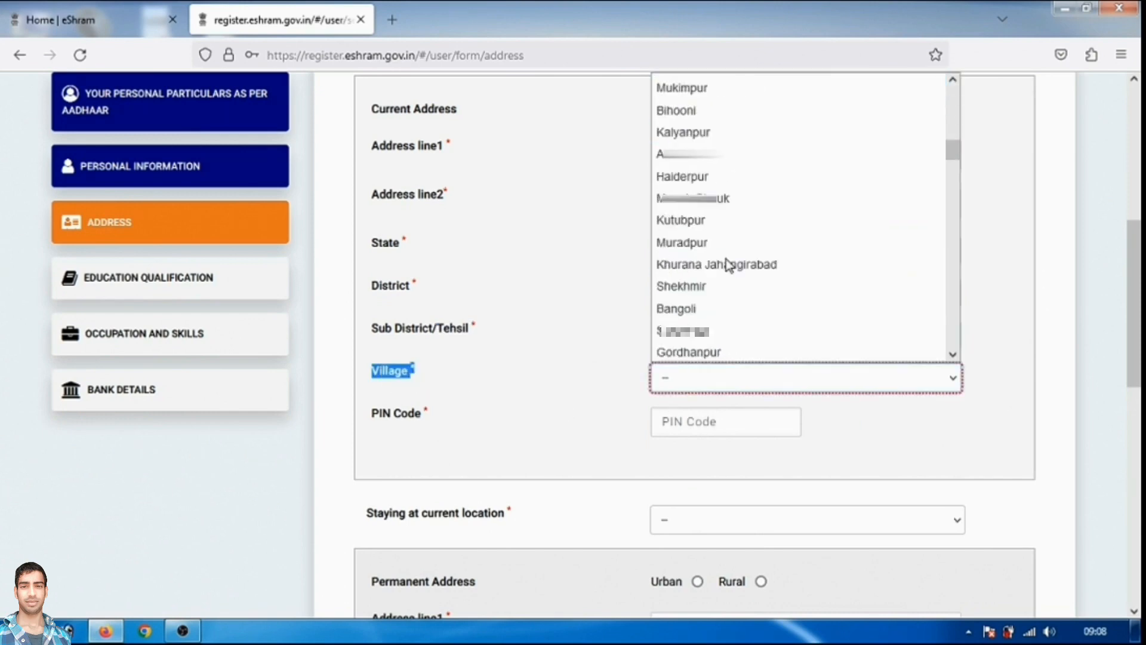
{"action": "scroll", "coordinate": [726, 259], "scroll_direction": "down", "scroll_amount": 4}
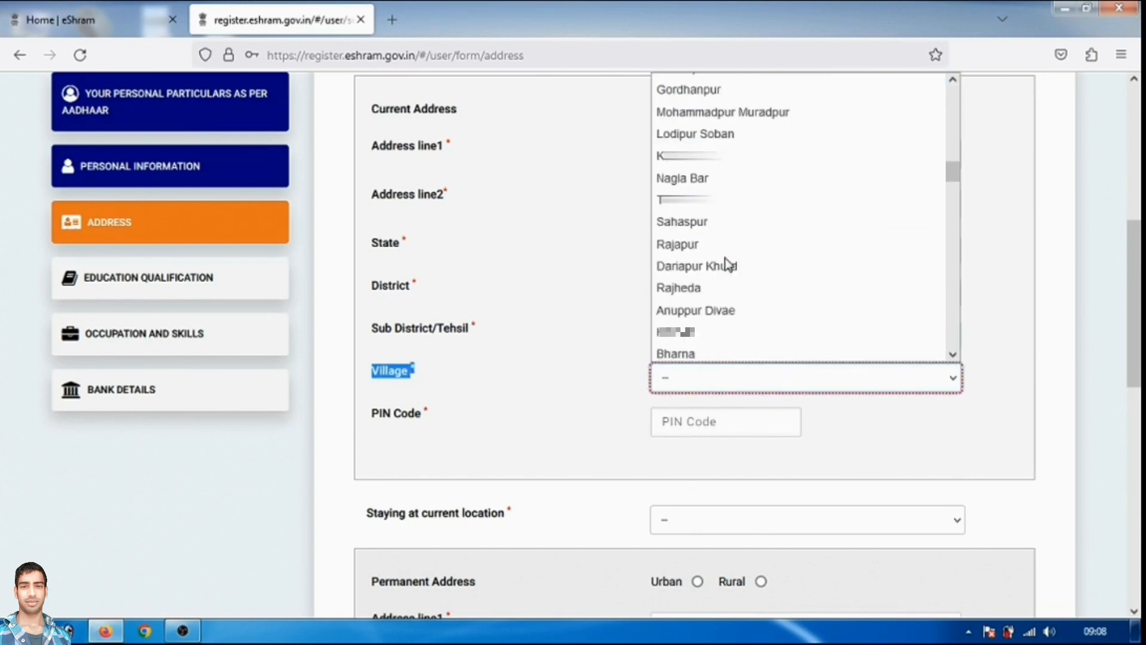
{"action": "left_click", "coordinate": [676, 331]}
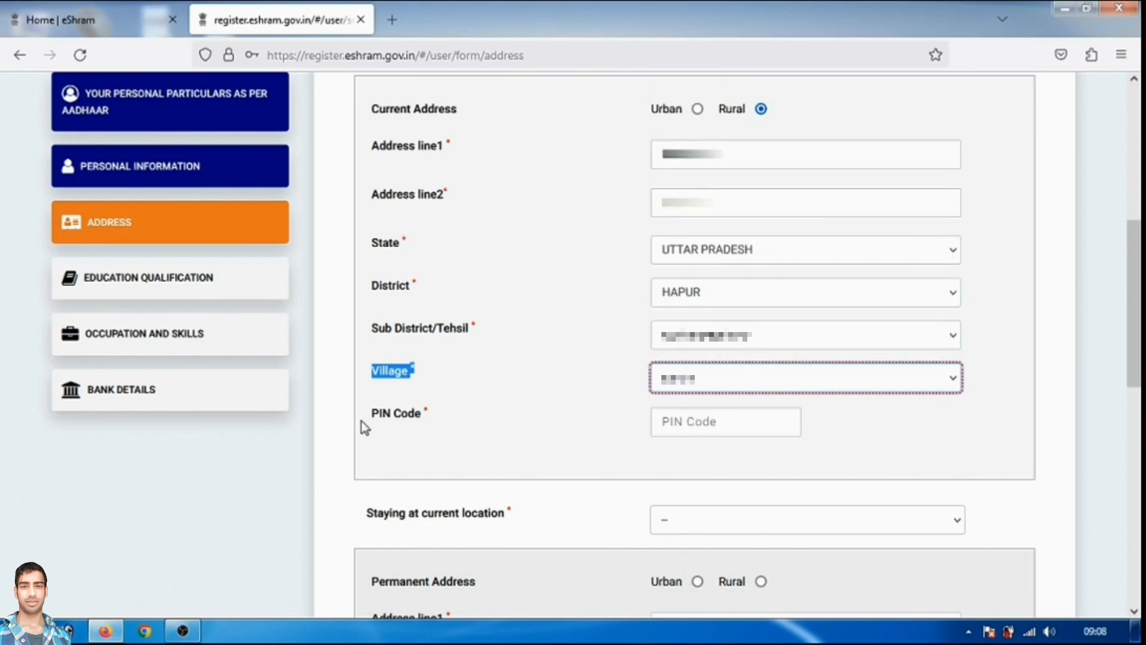
{"action": "left_click", "coordinate": [375, 418]}
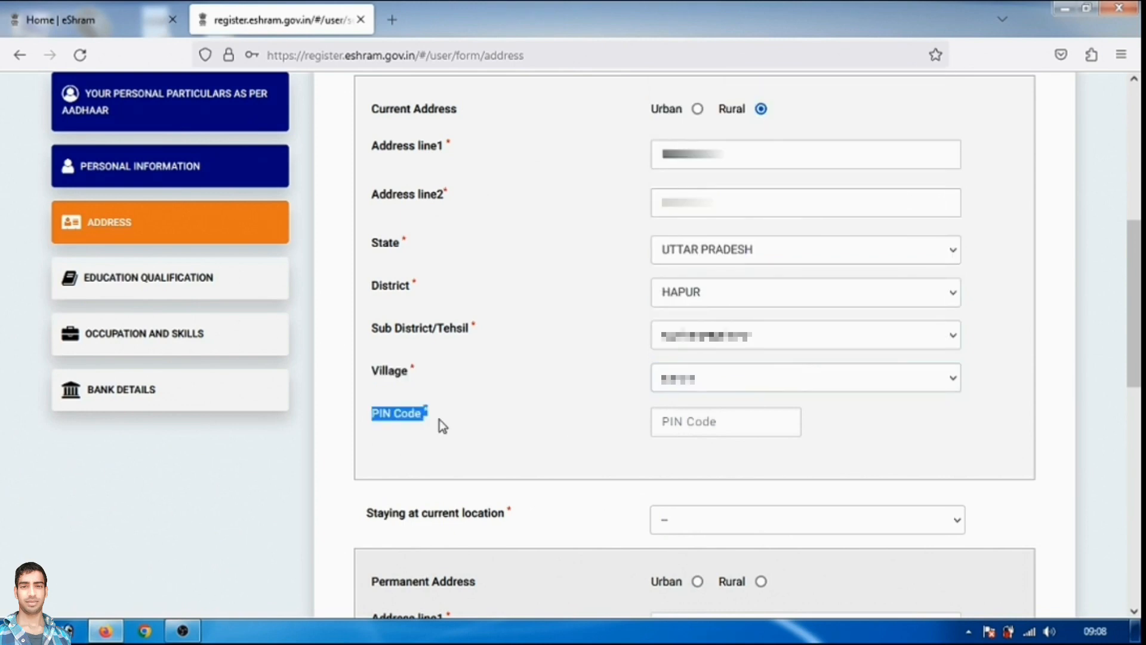
{"action": "left_click", "coordinate": [692, 432]}
{"action": "type", "text": "245"}
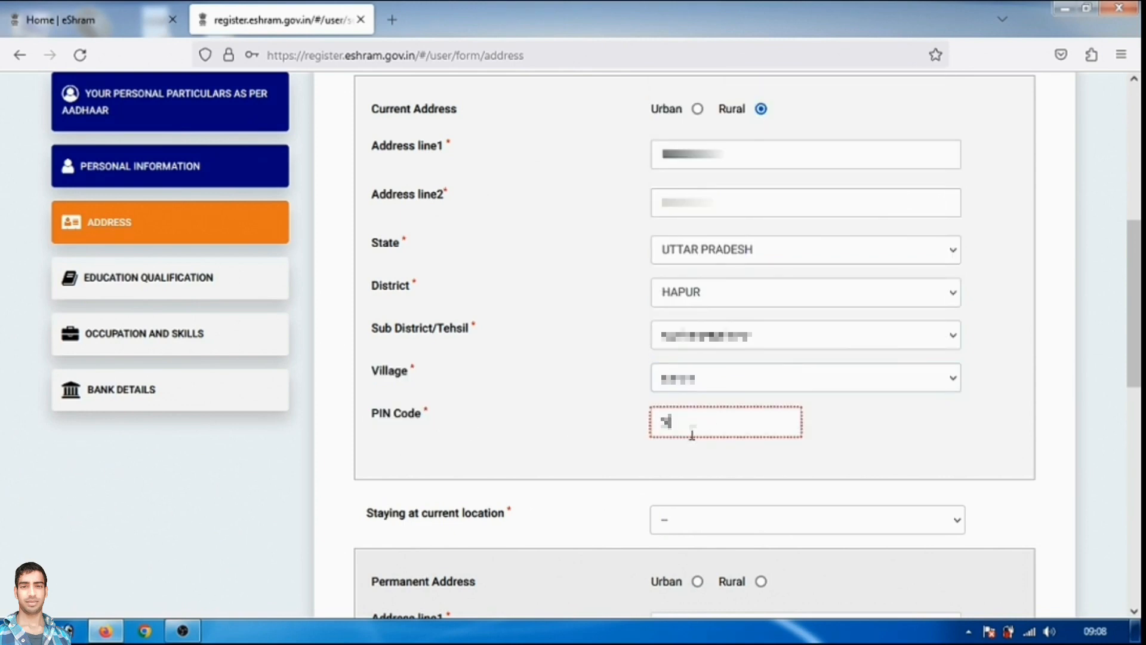
{"action": "type", "text": "205"}
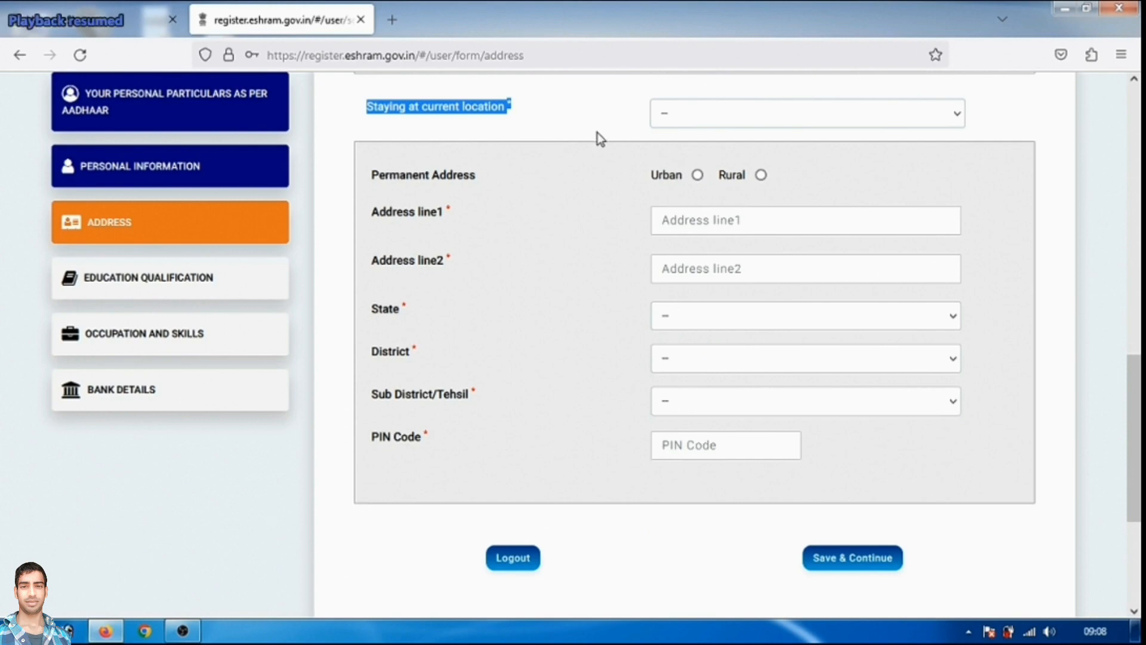
Choose '5-10 years' for Staying at current location
{"action": "left_click", "coordinate": [689, 117]}
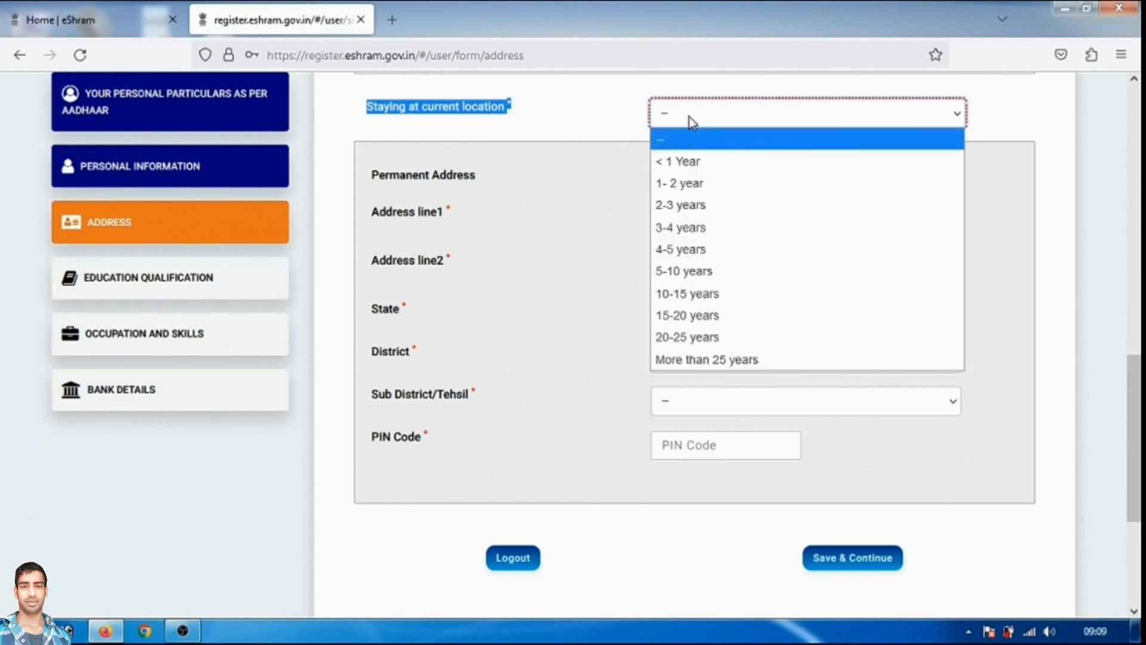
{"action": "left_click", "coordinate": [697, 272]}
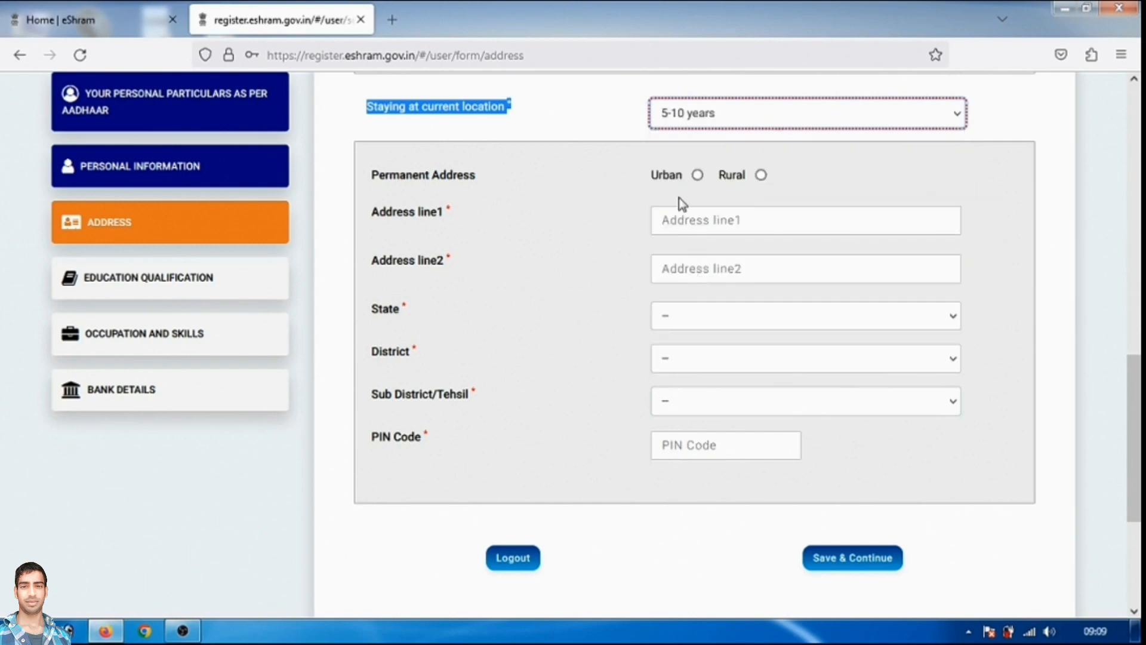
{"action": "left_click_drag", "start_coordinate": [371, 175], "coordinate": [477, 184]}
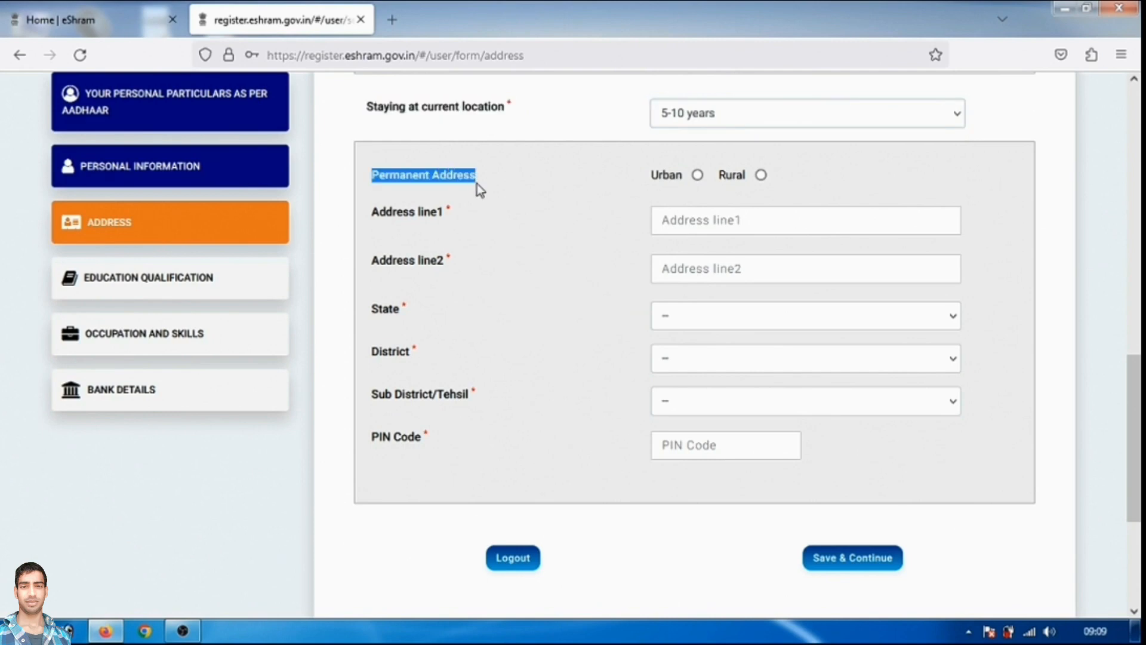
Mark the permanent address as Rural and fill in both address lines
{"action": "left_click", "coordinate": [761, 175]}
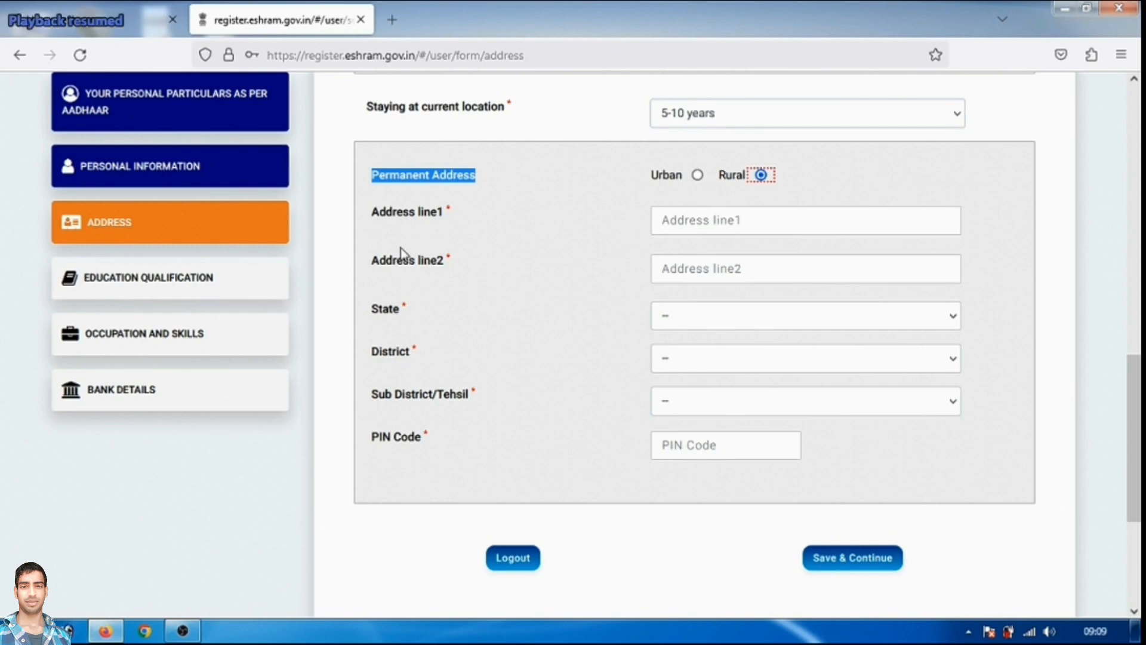
{"action": "left_click", "coordinate": [718, 220]}
{"action": "type", "text": "kumar"}
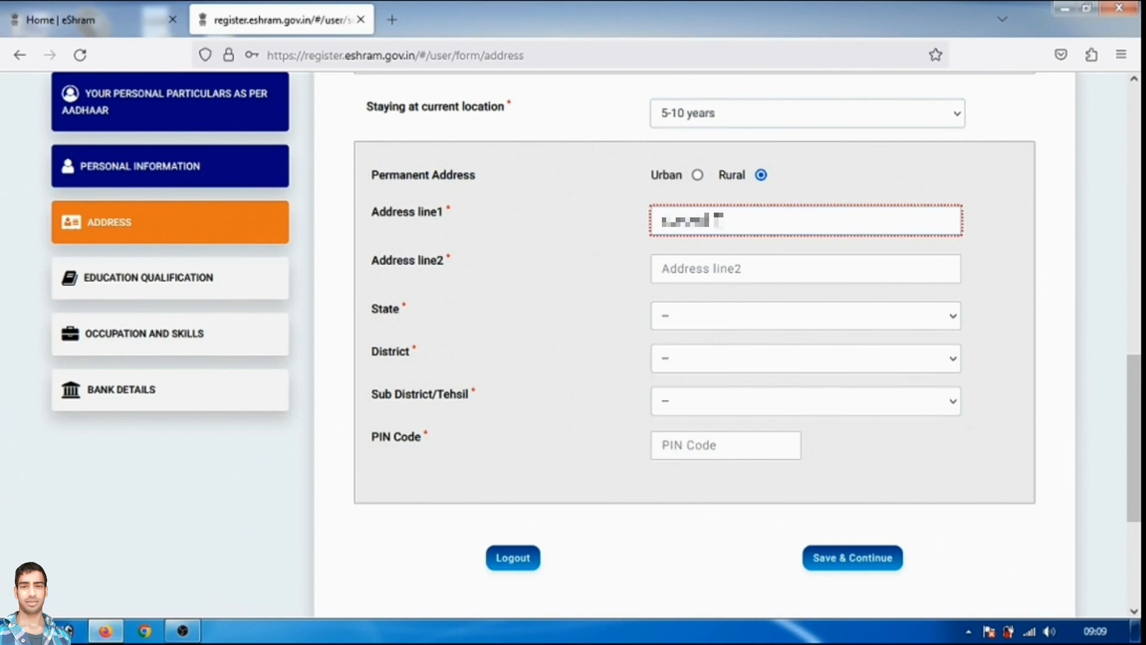
{"action": "left_click", "coordinate": [704, 266]}
{"action": "type", "text": "ku"}
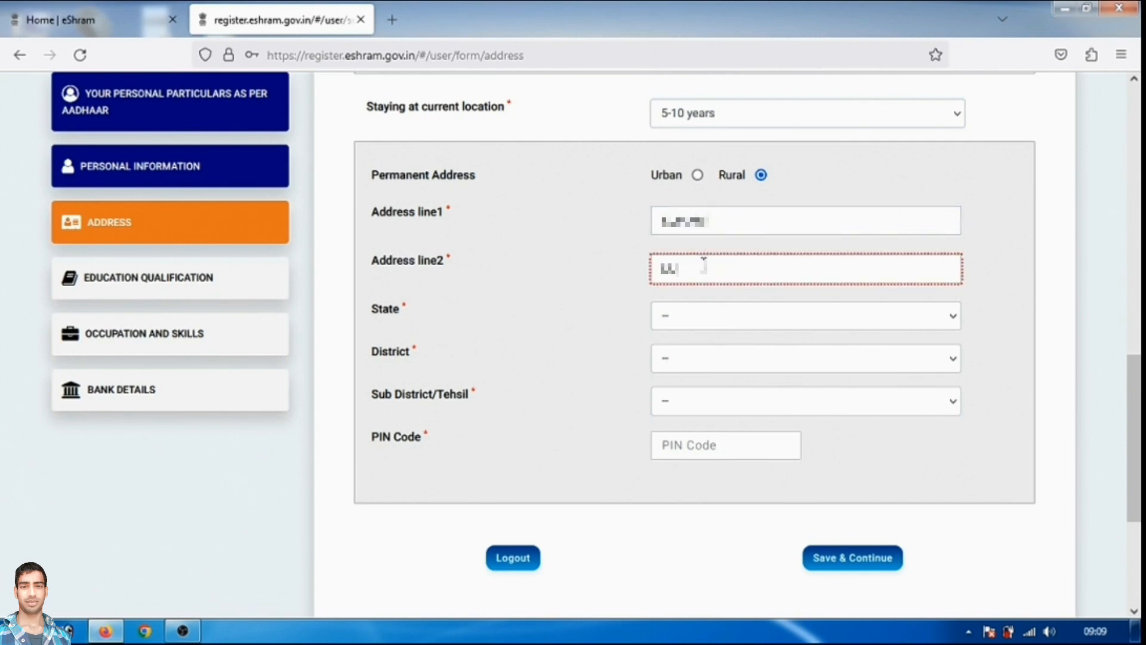
{"action": "type", "text": "mar"}
{"action": "left_click_drag", "start_coordinate": [369, 303], "coordinate": [416, 316]}
Choose UTTAR PRADESH as the permanent state and HAPUR as the district
{"action": "left_click", "coordinate": [680, 323]}
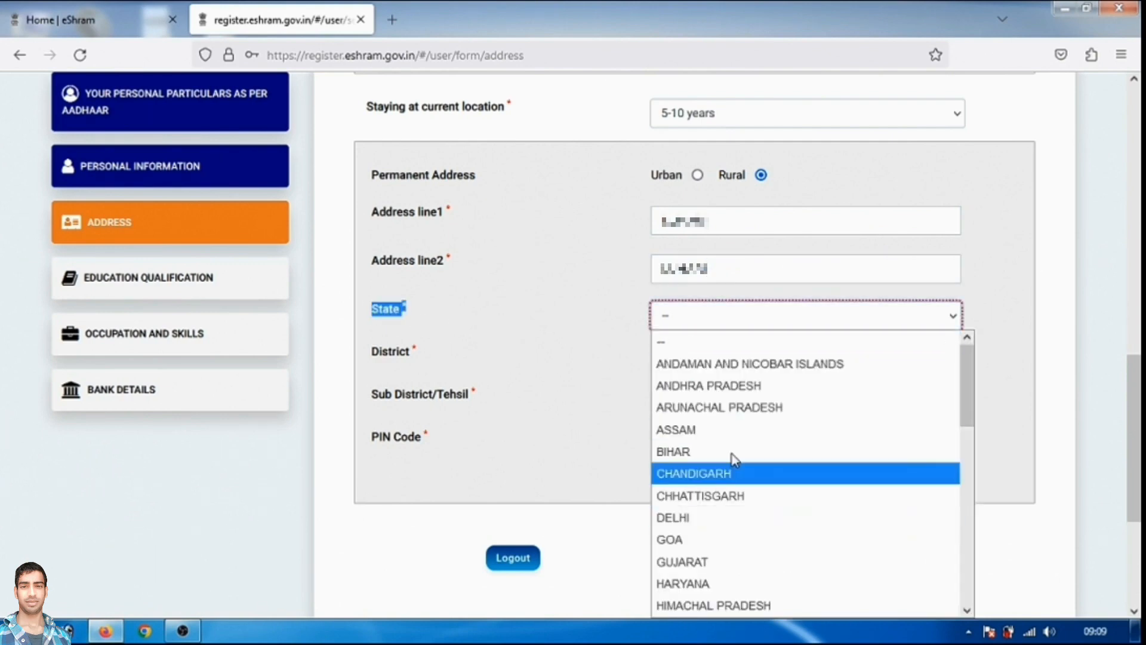
{"action": "scroll", "coordinate": [734, 450], "scroll_direction": "down", "scroll_amount": 6}
{"action": "left_click", "coordinate": [716, 585]}
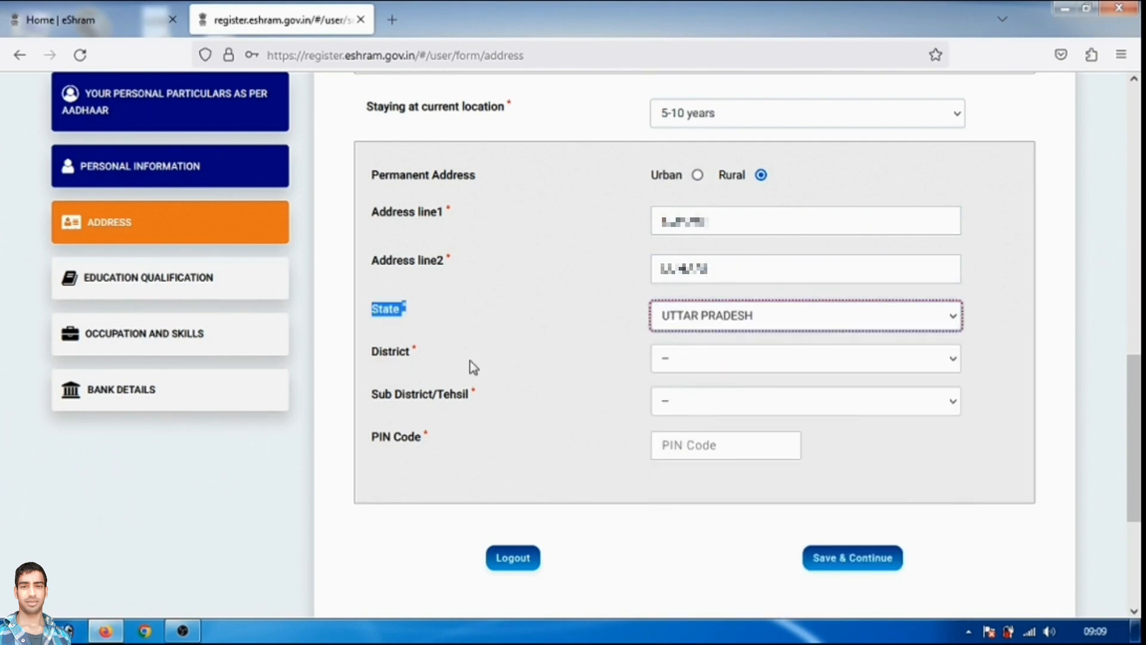
{"action": "left_click_drag", "start_coordinate": [370, 354], "coordinate": [414, 354]}
{"action": "left_click", "coordinate": [683, 366]}
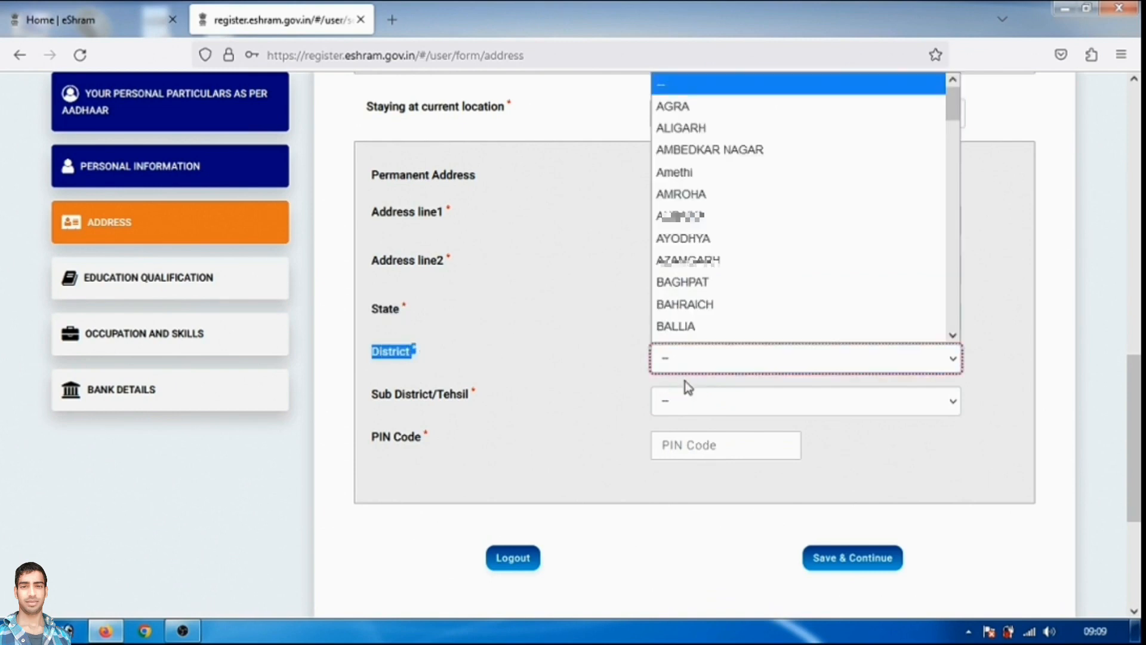
{"action": "scroll", "coordinate": [705, 191], "scroll_direction": "down", "scroll_amount": 10}
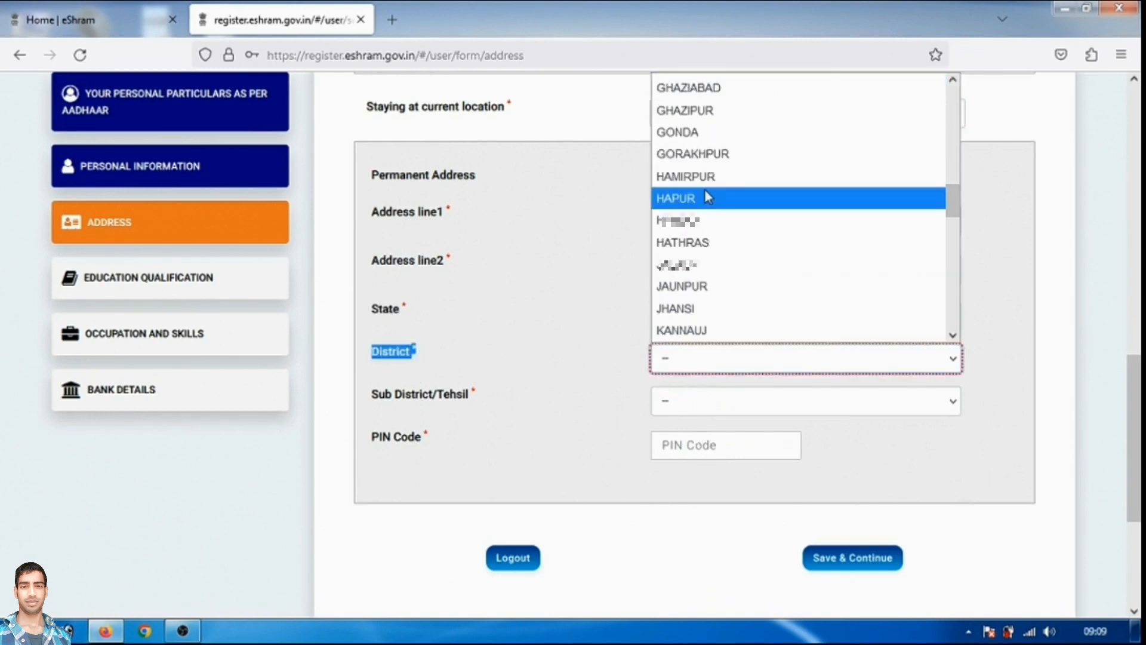
{"action": "left_click", "coordinate": [705, 198]}
Pick Garhmukteshwar as the tehsil, select the village, and begin the PIN code with 21
{"action": "left_click", "coordinate": [441, 399]}
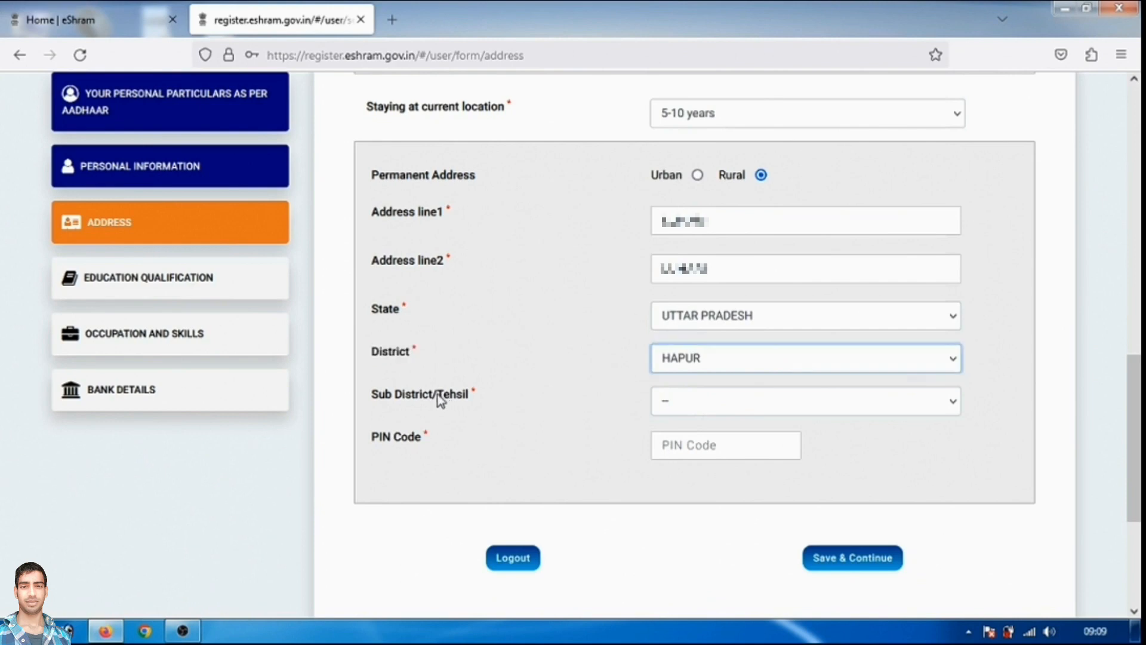
{"action": "left_click_drag", "start_coordinate": [441, 399], "coordinate": [469, 401]}
{"action": "left_click", "coordinate": [691, 404]}
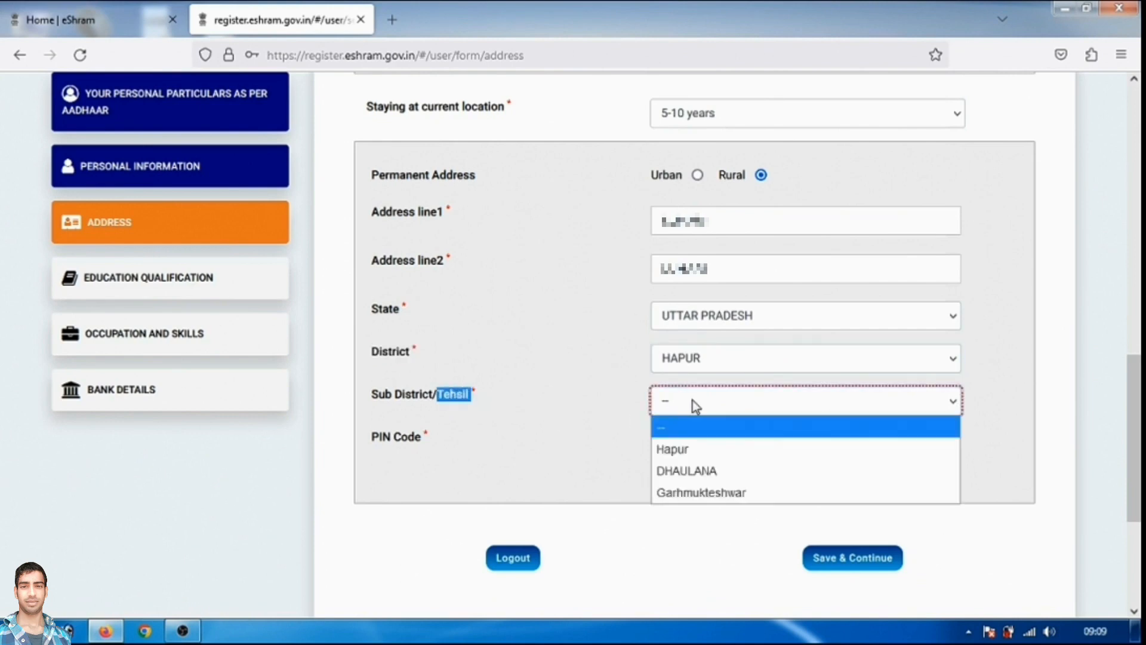
{"action": "left_click", "coordinate": [709, 494]}
{"action": "left_click_drag", "start_coordinate": [371, 439], "coordinate": [440, 438]}
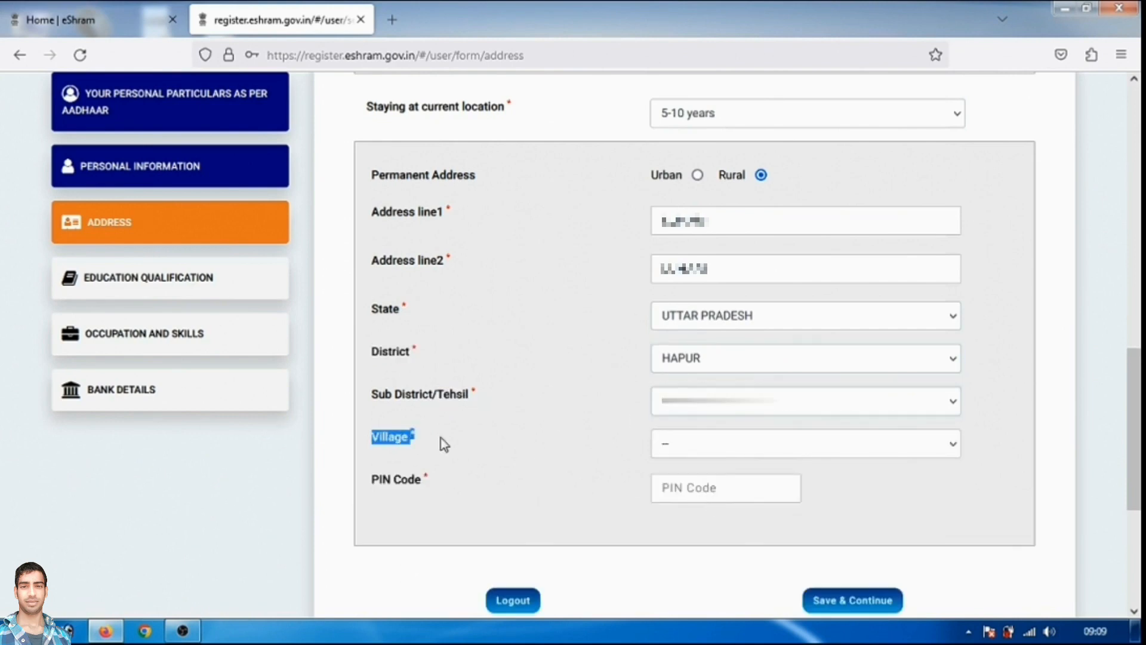
{"action": "left_click", "coordinate": [688, 445]}
{"action": "scroll", "coordinate": [730, 263], "scroll_direction": "down", "scroll_amount": 10}
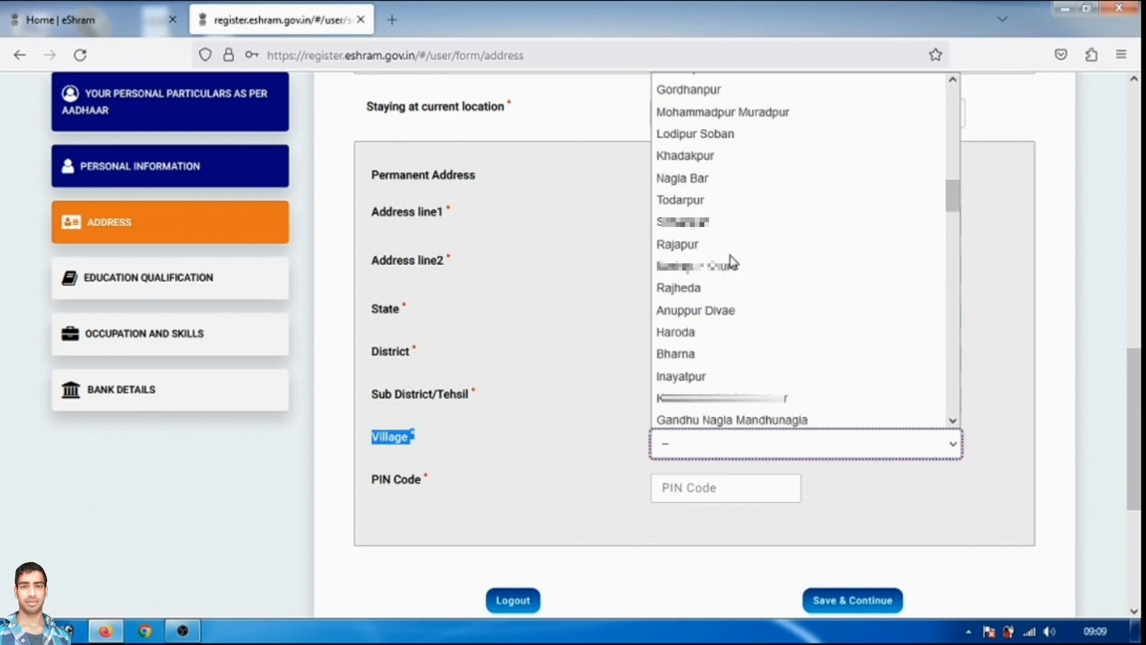
{"action": "scroll", "coordinate": [729, 255], "scroll_direction": "down", "scroll_amount": 6}
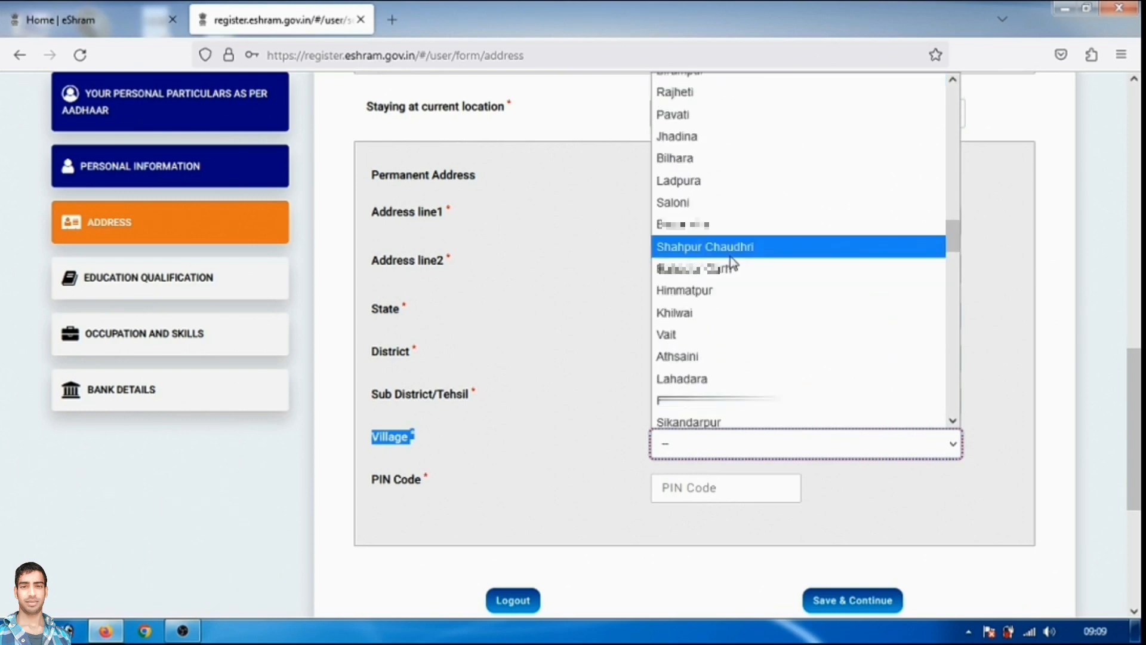
{"action": "scroll", "coordinate": [730, 256], "scroll_direction": "down", "scroll_amount": 5}
{"action": "left_click", "coordinate": [674, 227]}
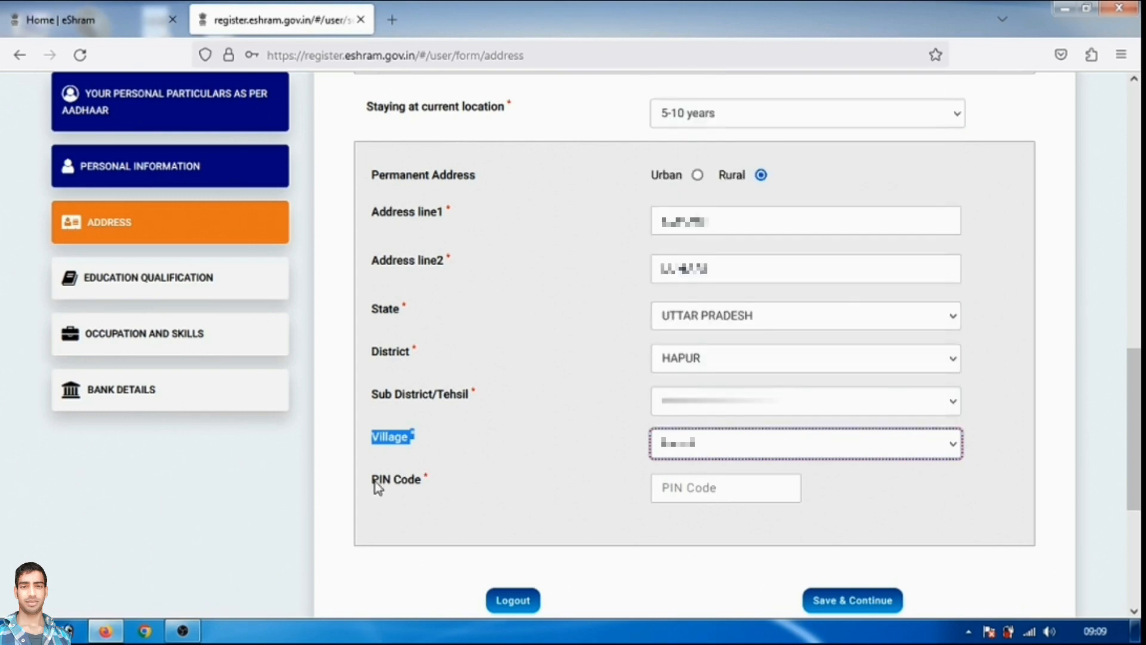
{"action": "left_click_drag", "start_coordinate": [377, 482], "coordinate": [483, 488]}
{"action": "left_click", "coordinate": [681, 494]}
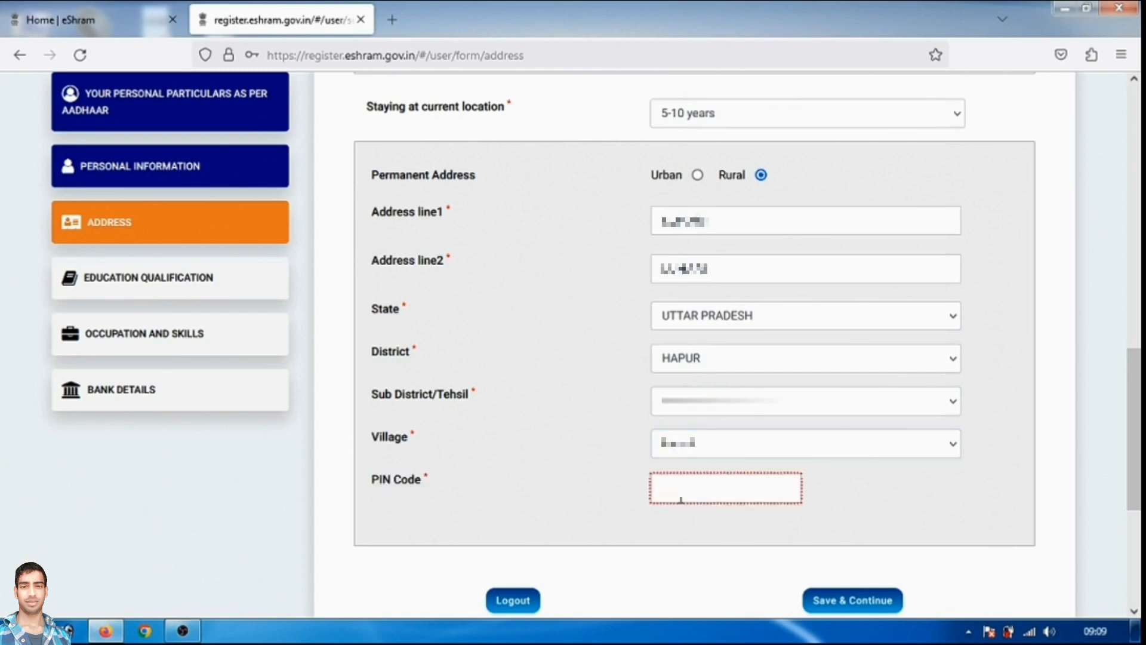
{"action": "type", "text": "21"}
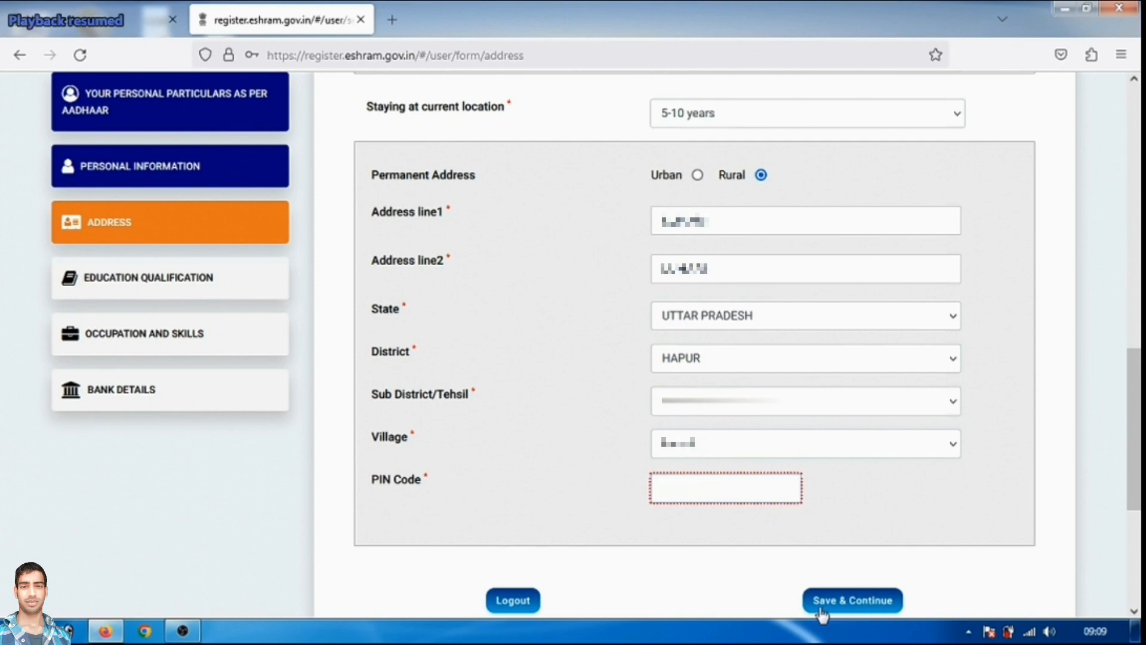
Save the address, then set Education Qualification to Not literate
{"action": "left_click", "coordinate": [850, 610]}
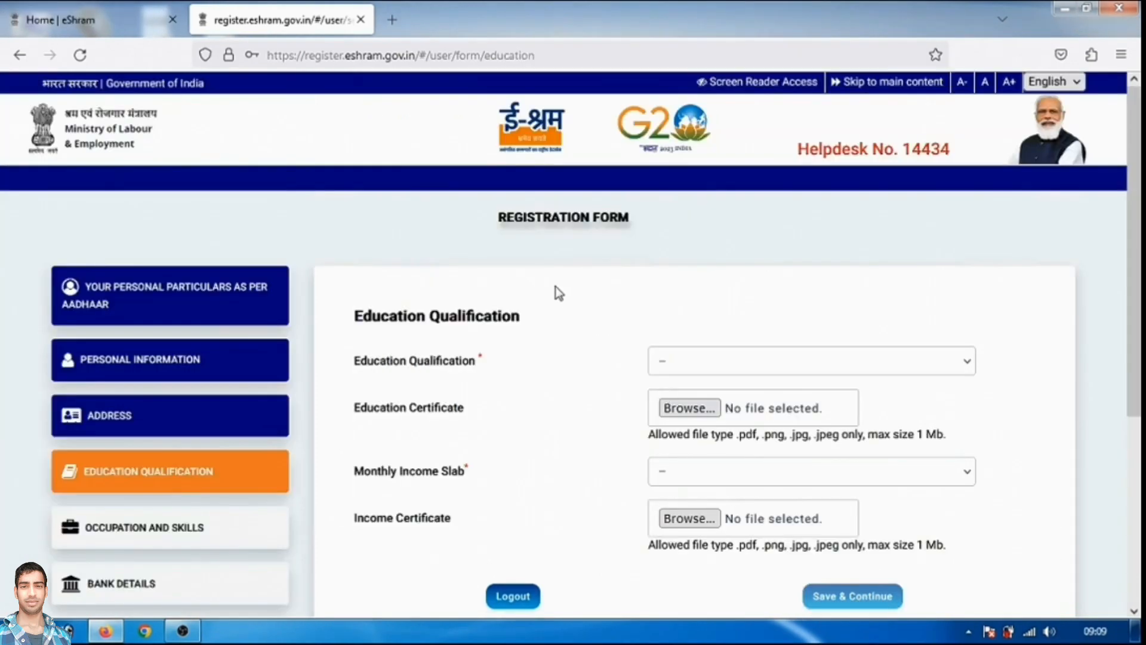
{"action": "left_click_drag", "start_coordinate": [1137, 218], "coordinate": [1141, 311]}
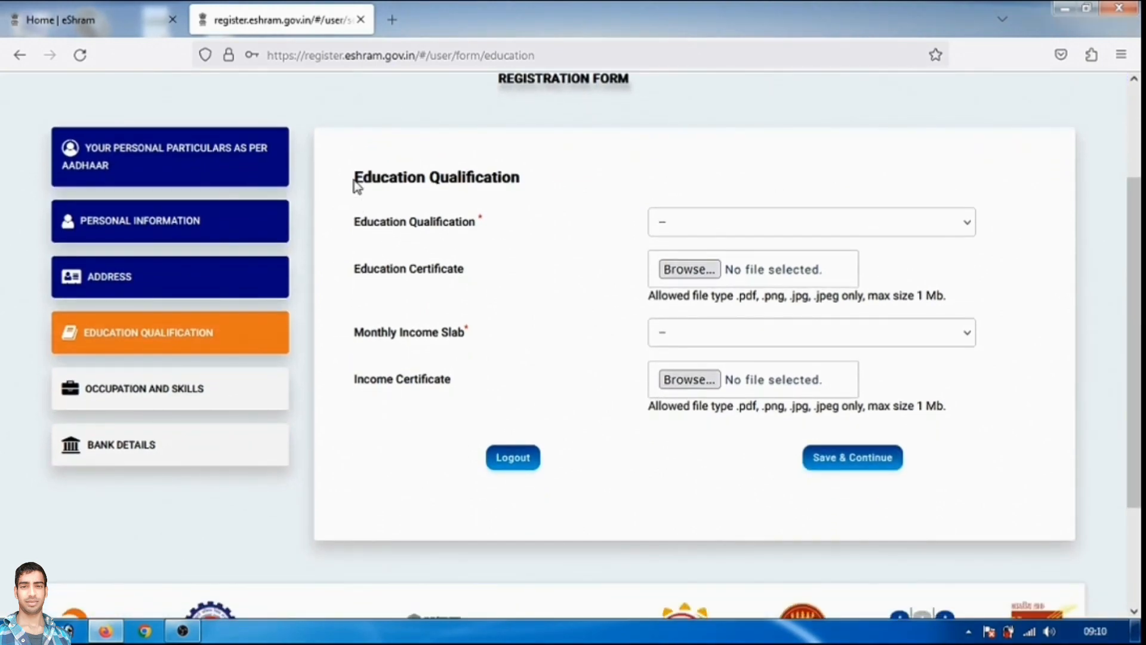
{"action": "left_click_drag", "start_coordinate": [355, 179], "coordinate": [496, 186]}
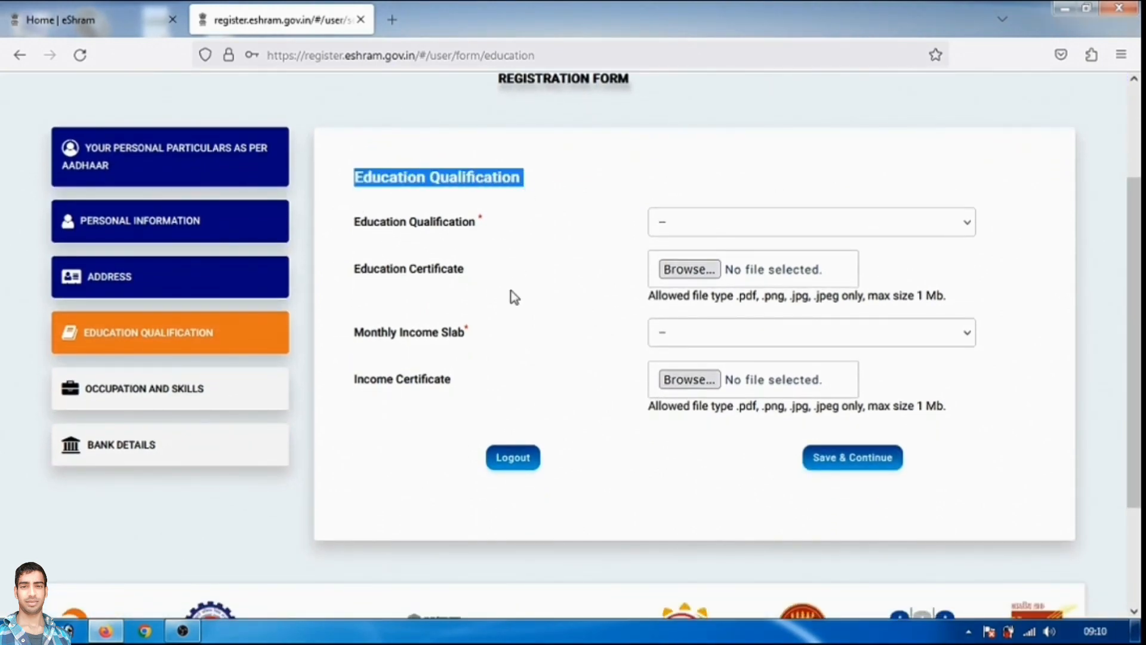
{"action": "left_click_drag", "start_coordinate": [354, 230], "coordinate": [478, 242]}
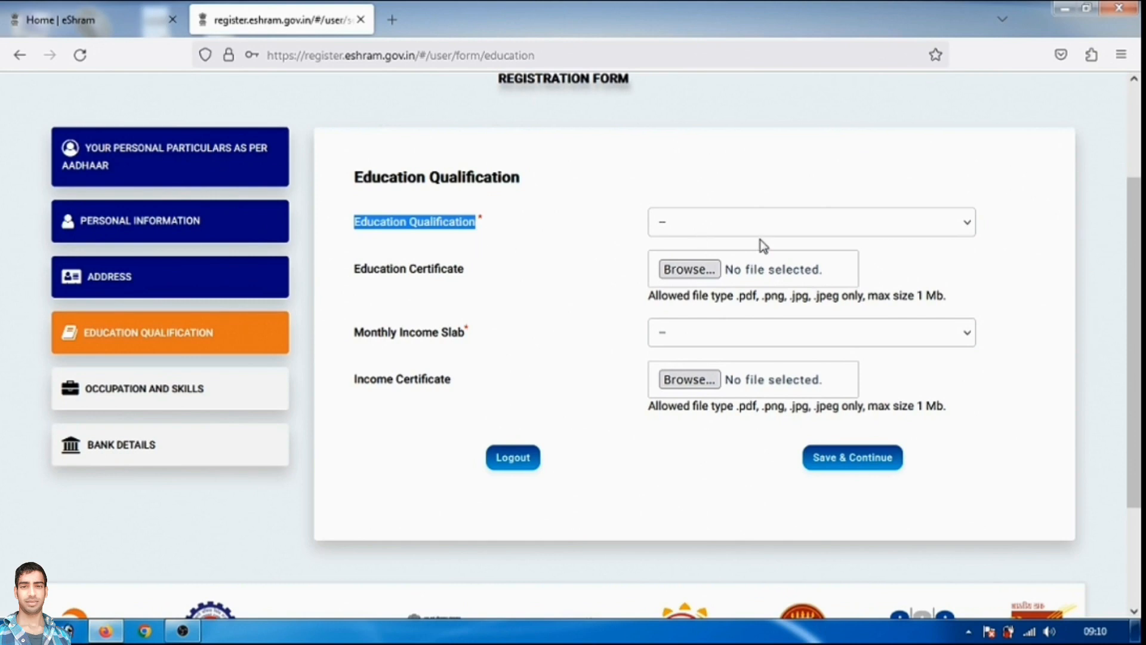
{"action": "left_click", "coordinate": [742, 227]}
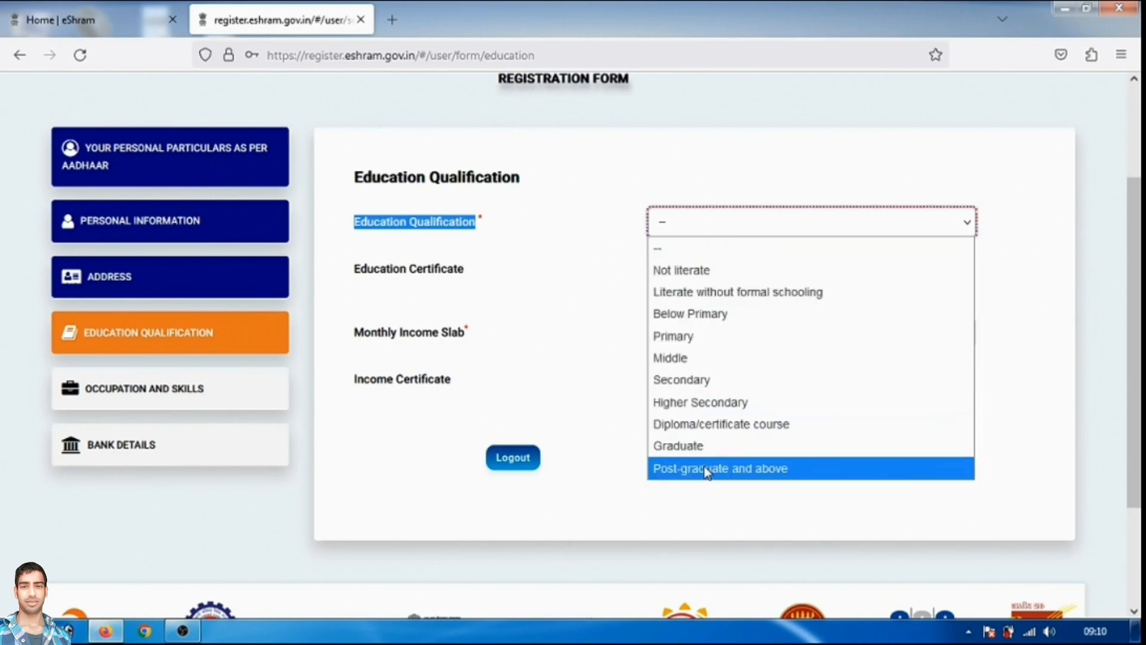
{"action": "left_click", "coordinate": [681, 270]}
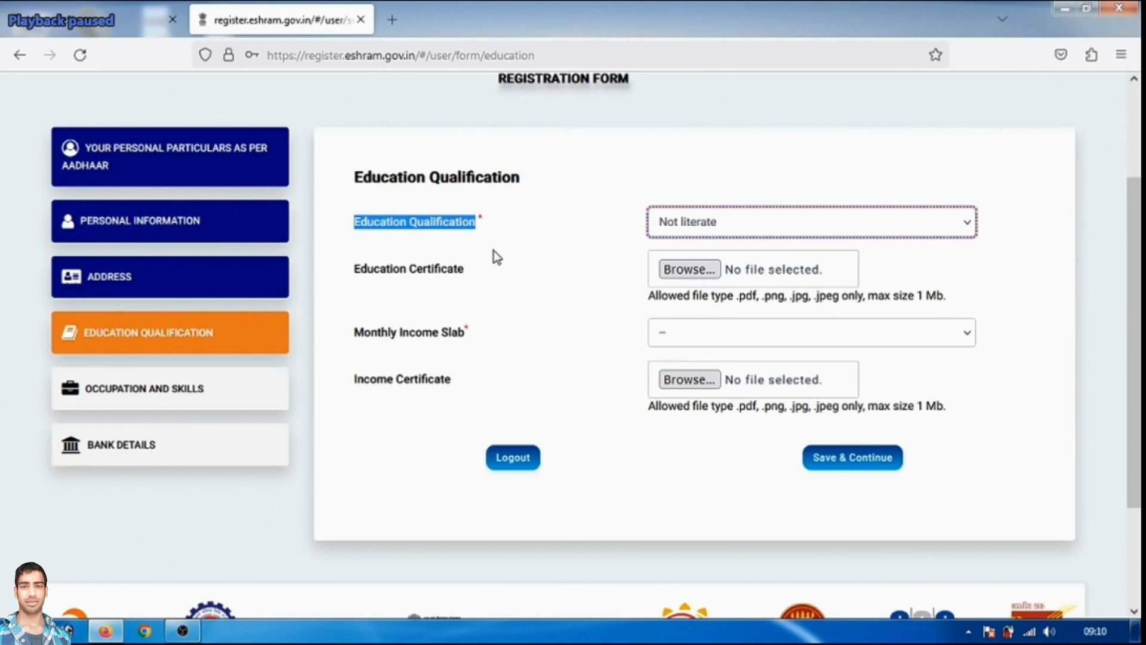
Set Monthly Income Slab to 10000 & Below and save the education details
{"action": "left_click_drag", "start_coordinate": [354, 272], "coordinate": [465, 280]}
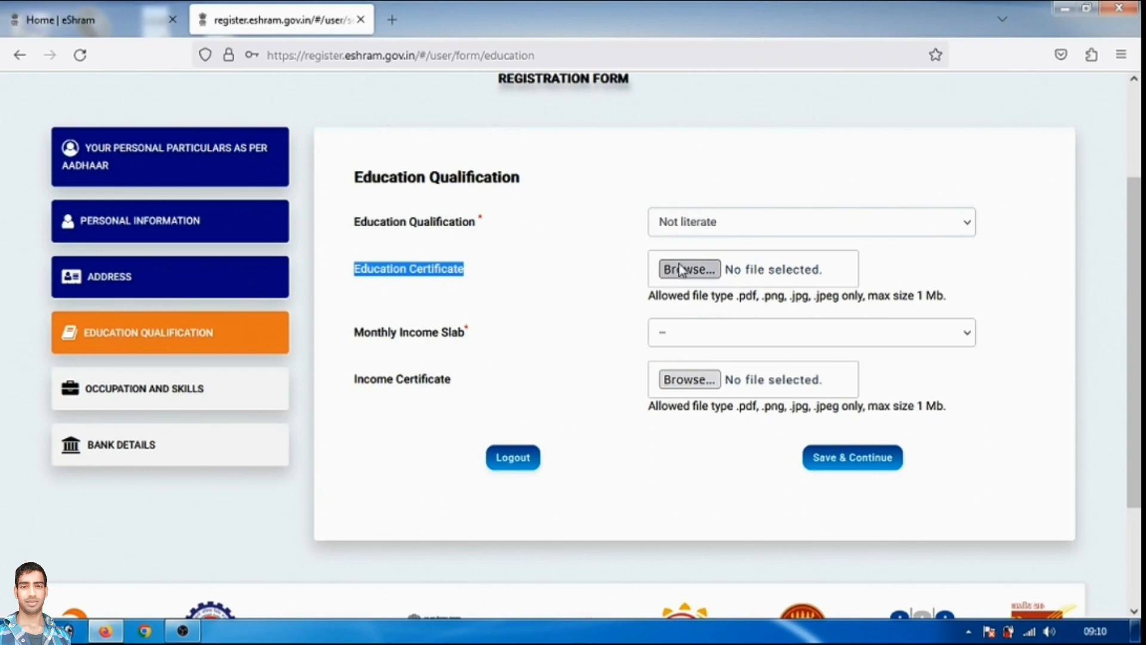
{"action": "left_click", "coordinate": [600, 258]}
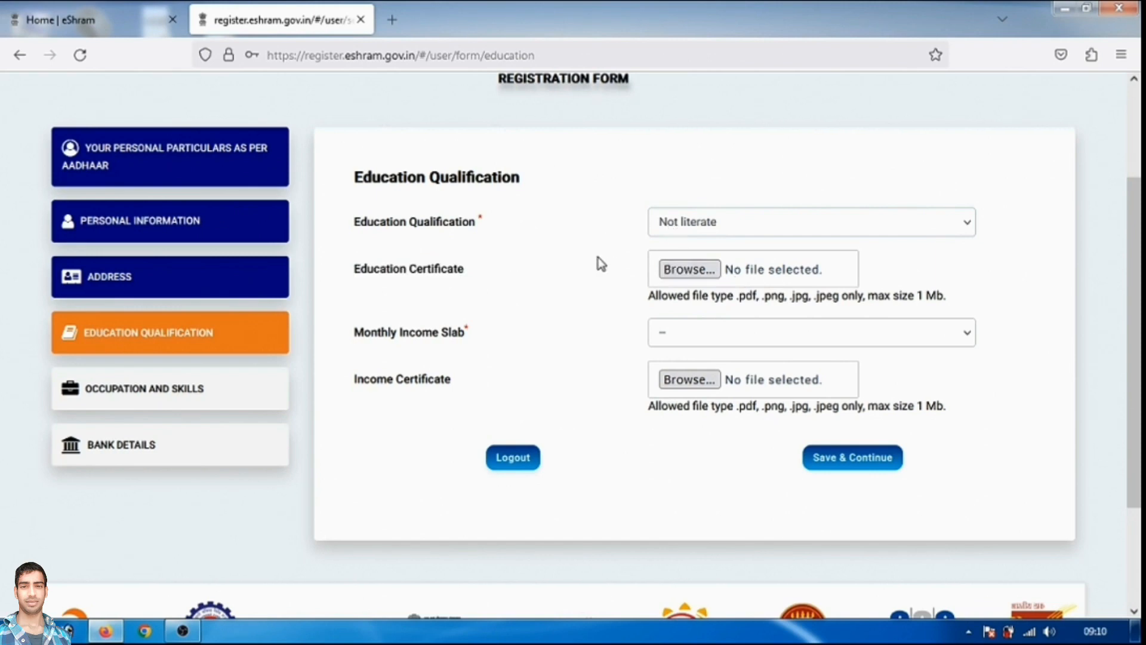
{"action": "triple_click", "coordinate": [596, 264]}
{"action": "left_click_drag", "start_coordinate": [355, 334], "coordinate": [480, 348]}
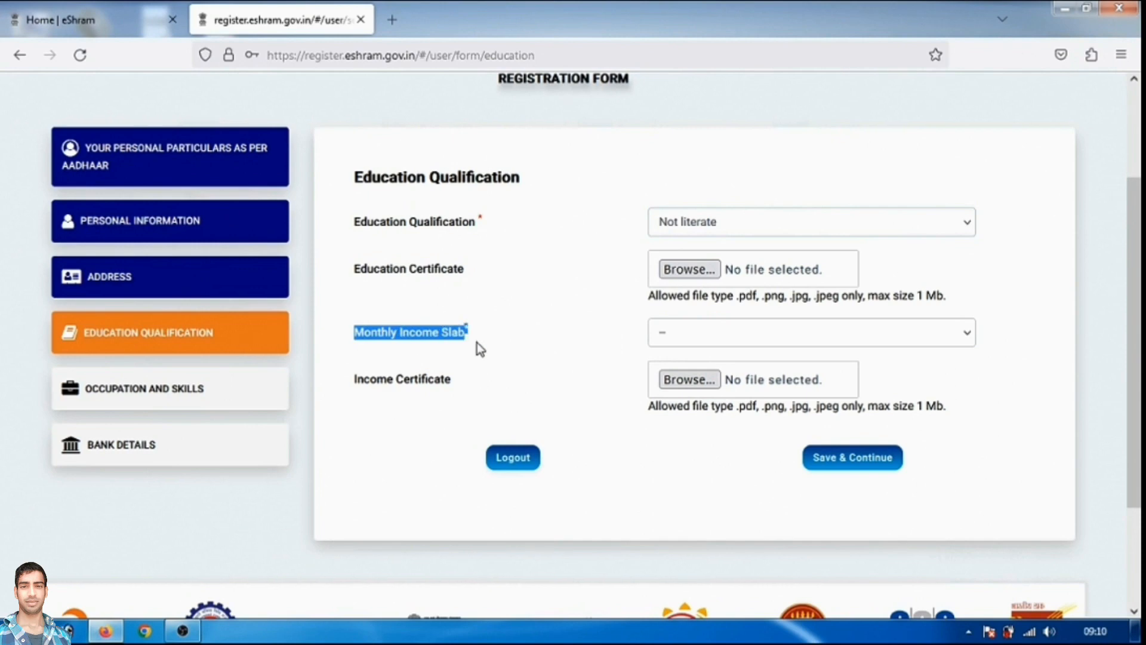
{"action": "left_click", "coordinate": [689, 332]}
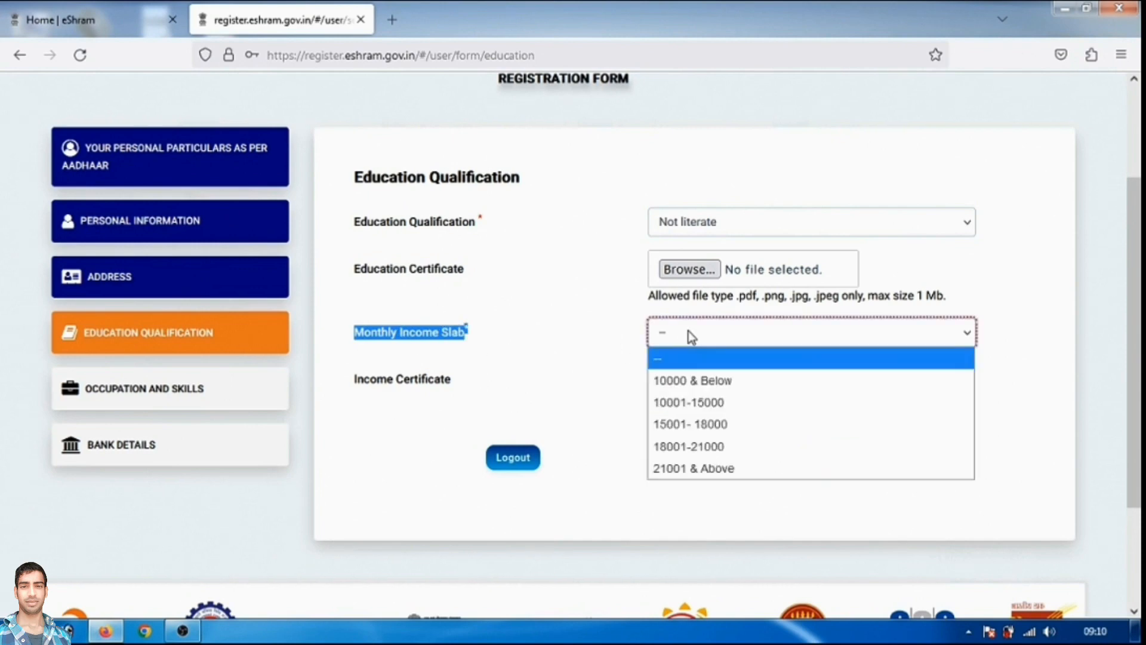
{"action": "left_click", "coordinate": [704, 385]}
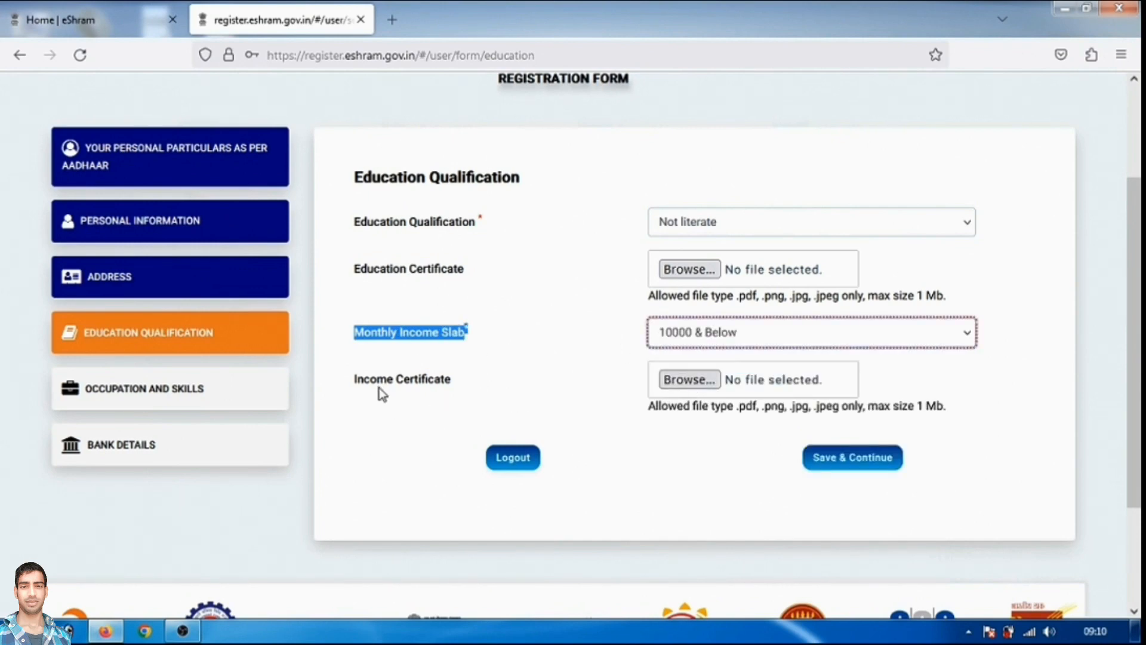
{"action": "left_click_drag", "start_coordinate": [355, 381], "coordinate": [453, 398]}
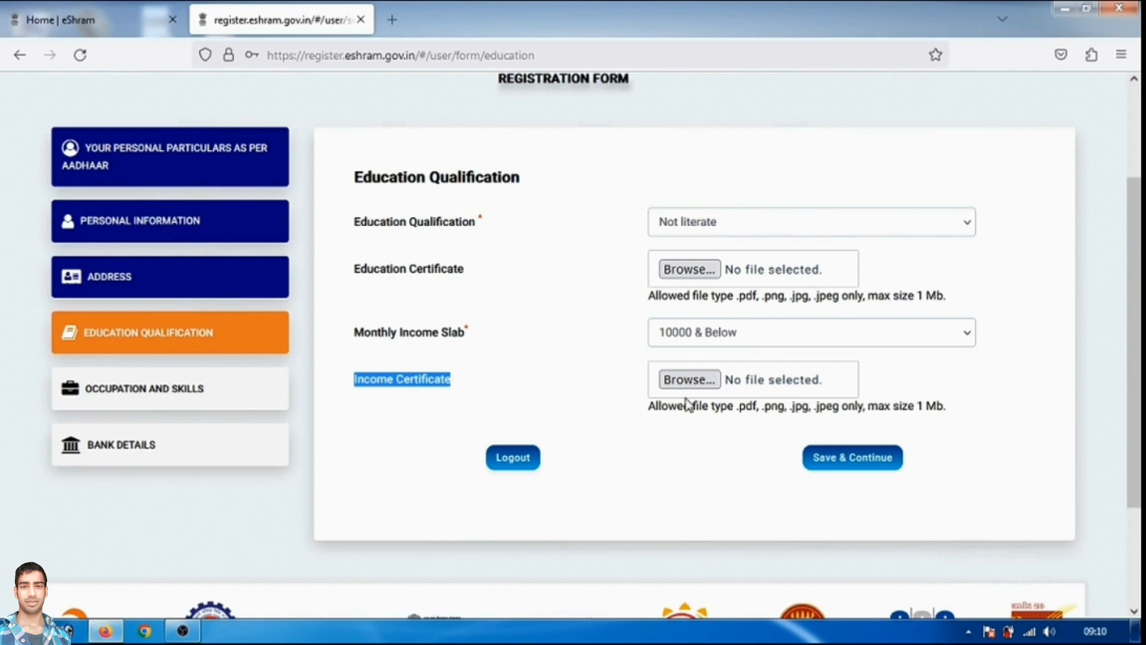
{"action": "left_click", "coordinate": [608, 383]}
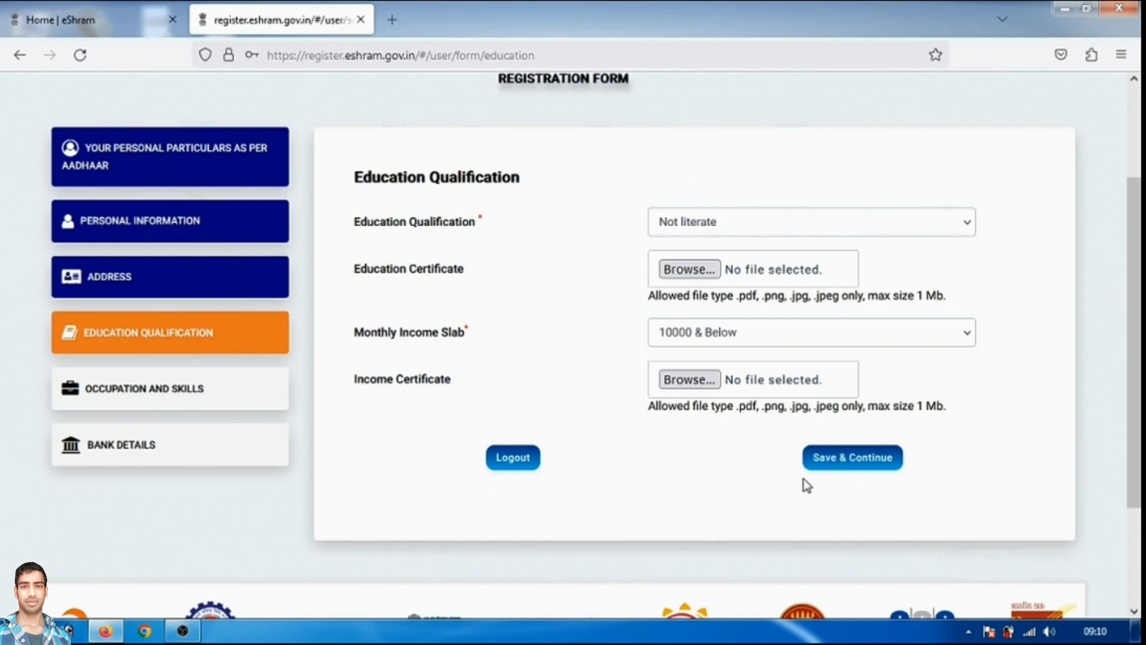
{"action": "left_click", "coordinate": [826, 465]}
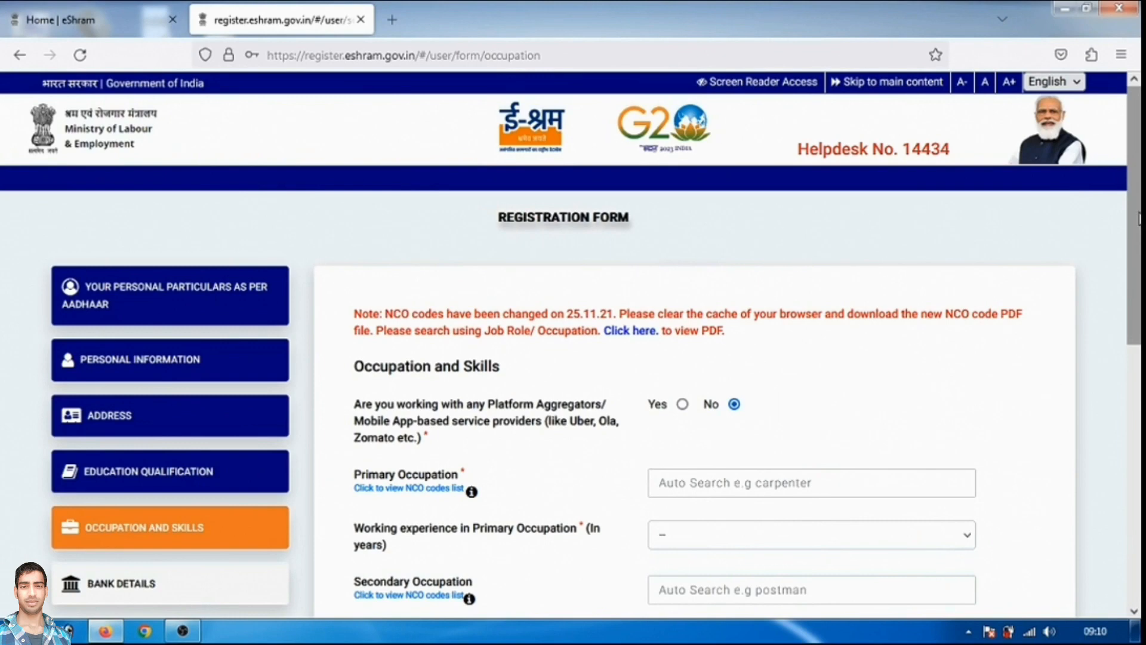
Search 'TAI' and pick Tailor - General as the primary occupation
{"action": "scroll", "coordinate": [1137, 227], "scroll_direction": "down", "scroll_amount": 2}
{"action": "left_click_drag", "start_coordinate": [1139, 275], "coordinate": [1139, 330]}
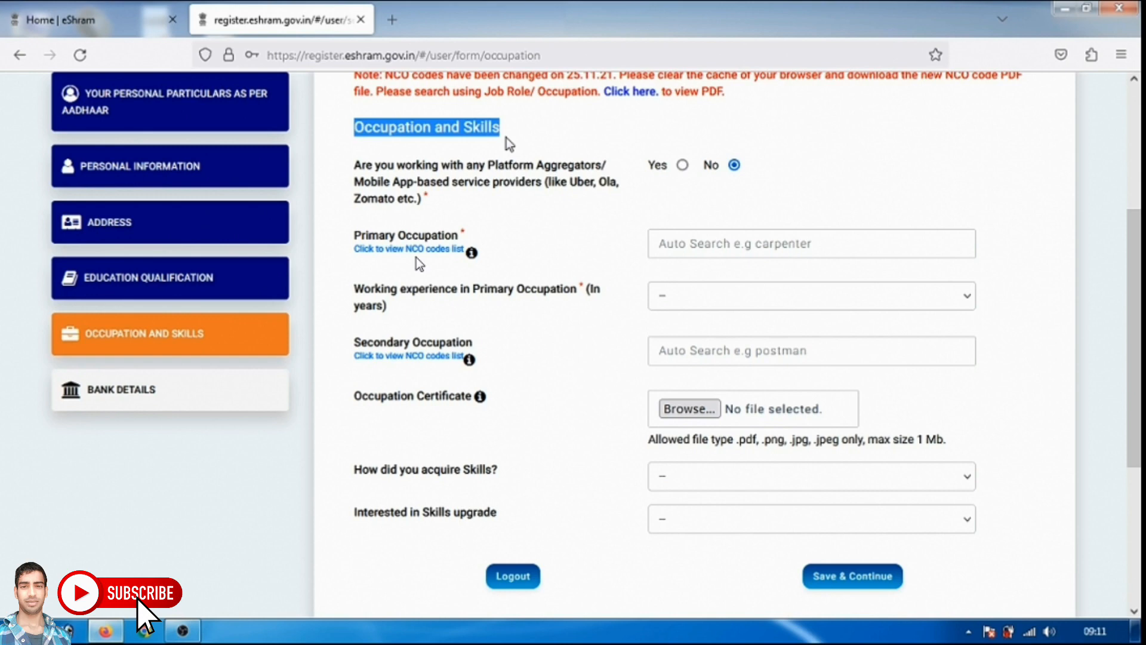
{"action": "left_click", "coordinate": [724, 258]}
{"action": "type", "text": "TAI"}
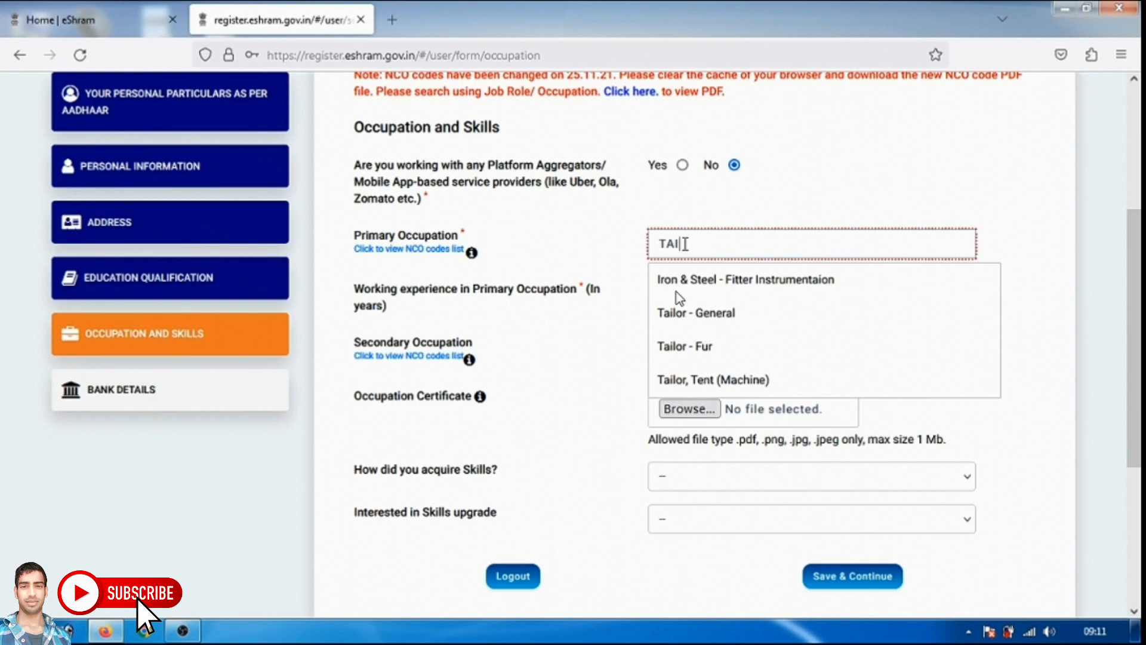
{"action": "left_click", "coordinate": [703, 317]}
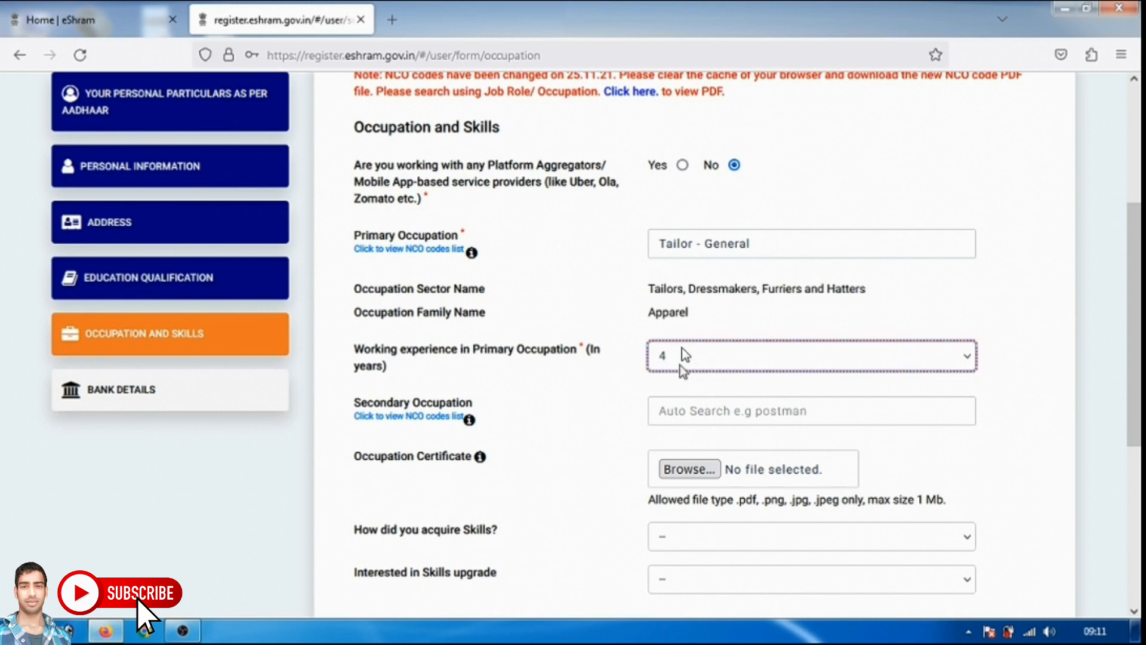
{"action": "left_click_drag", "start_coordinate": [354, 404], "coordinate": [478, 409]}
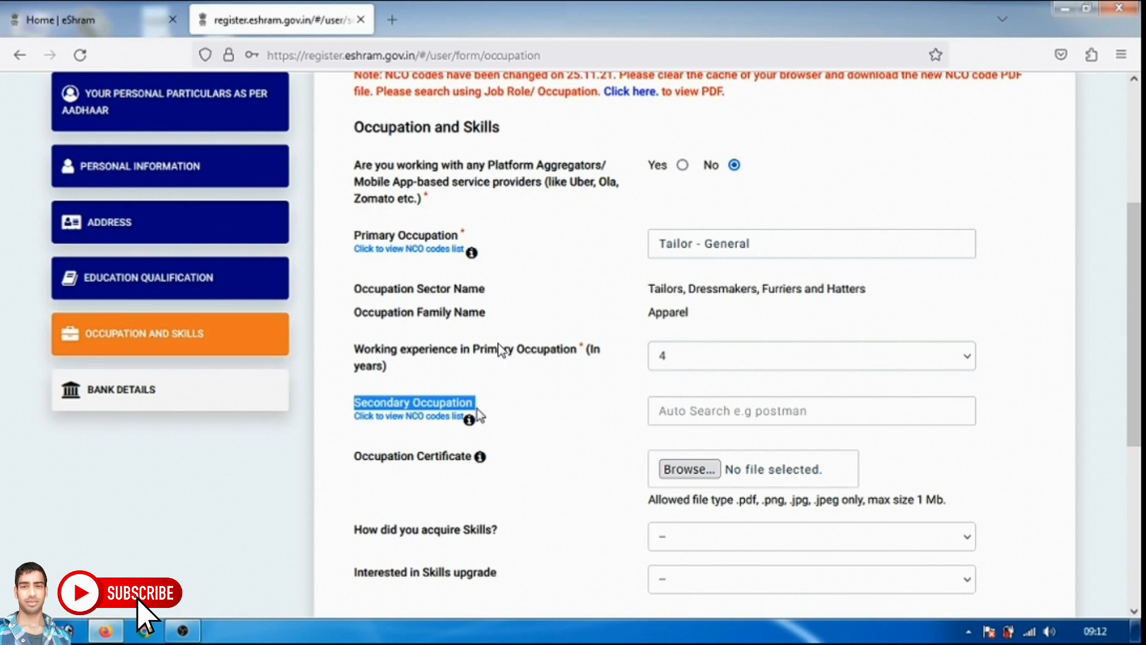
Search 'TAI' and pick Tailor - Fur as the secondary occupation
{"action": "left_click", "coordinate": [725, 425]}
{"action": "type", "text": "TAI"}
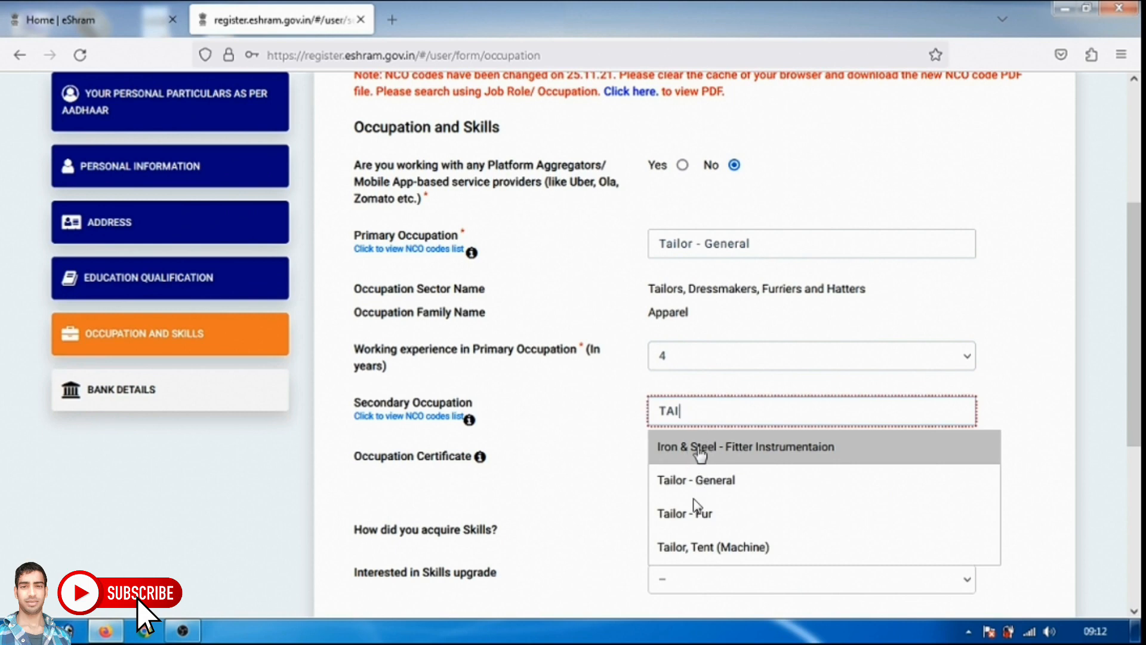
{"action": "left_click", "coordinate": [694, 501]}
{"action": "left_click_drag", "start_coordinate": [355, 530], "coordinate": [364, 537]}
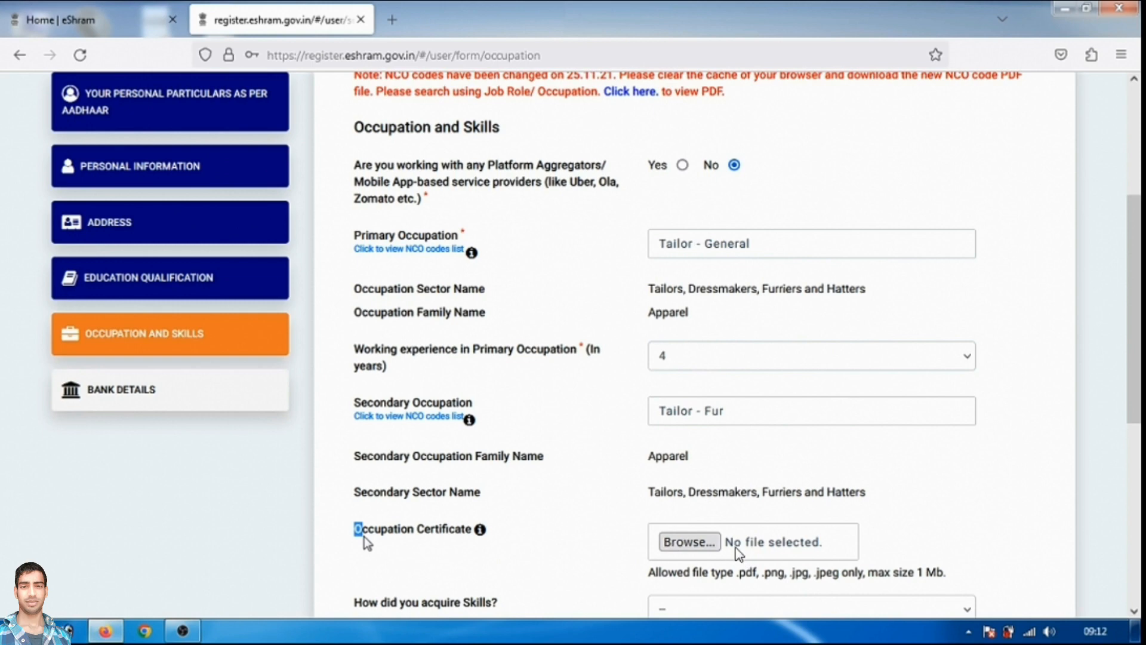
{"action": "left_click_drag", "start_coordinate": [364, 536], "coordinate": [536, 548]}
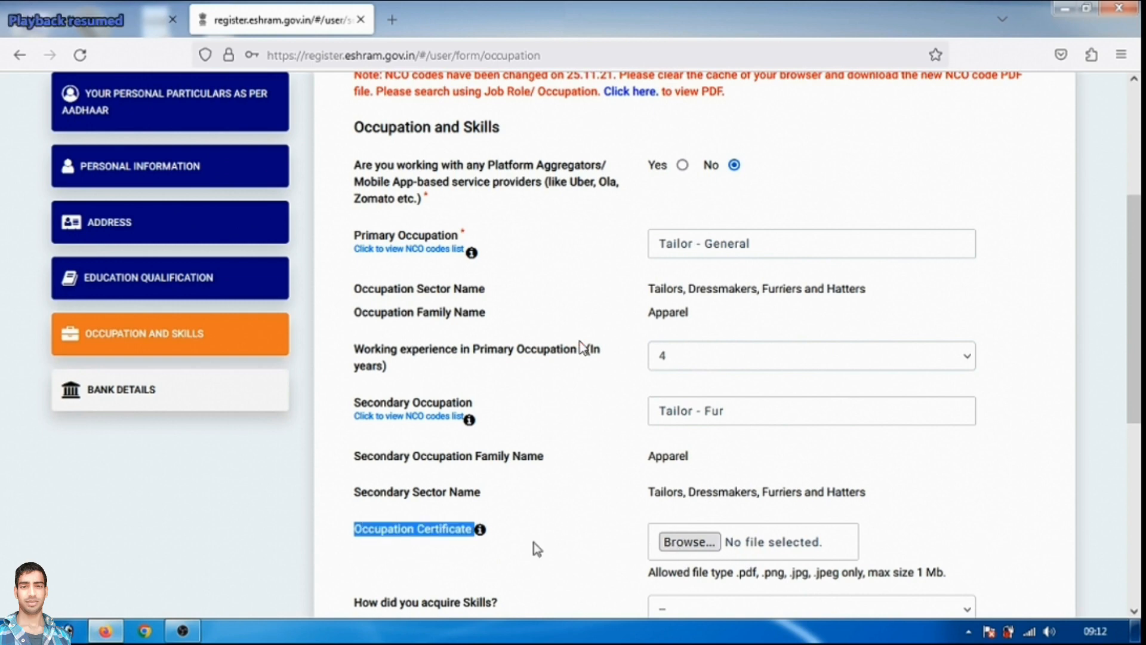
{"action": "key", "text": "space"}
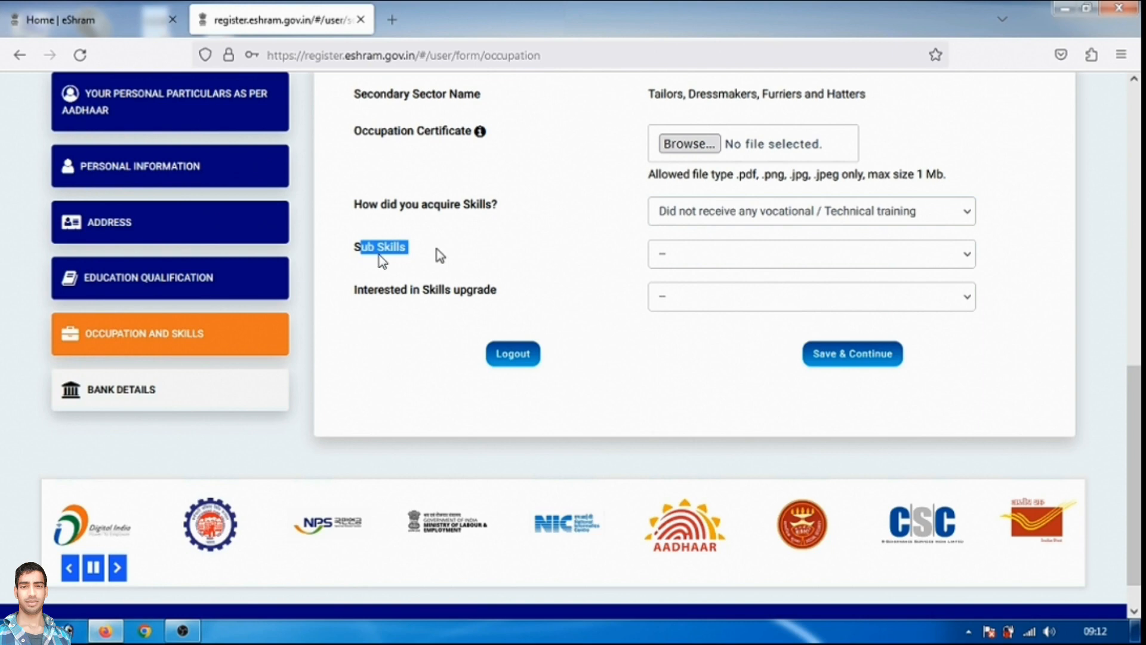
Choose Self-Learning as the sub skill and save the occupation details
{"action": "left_click", "coordinate": [759, 267]}
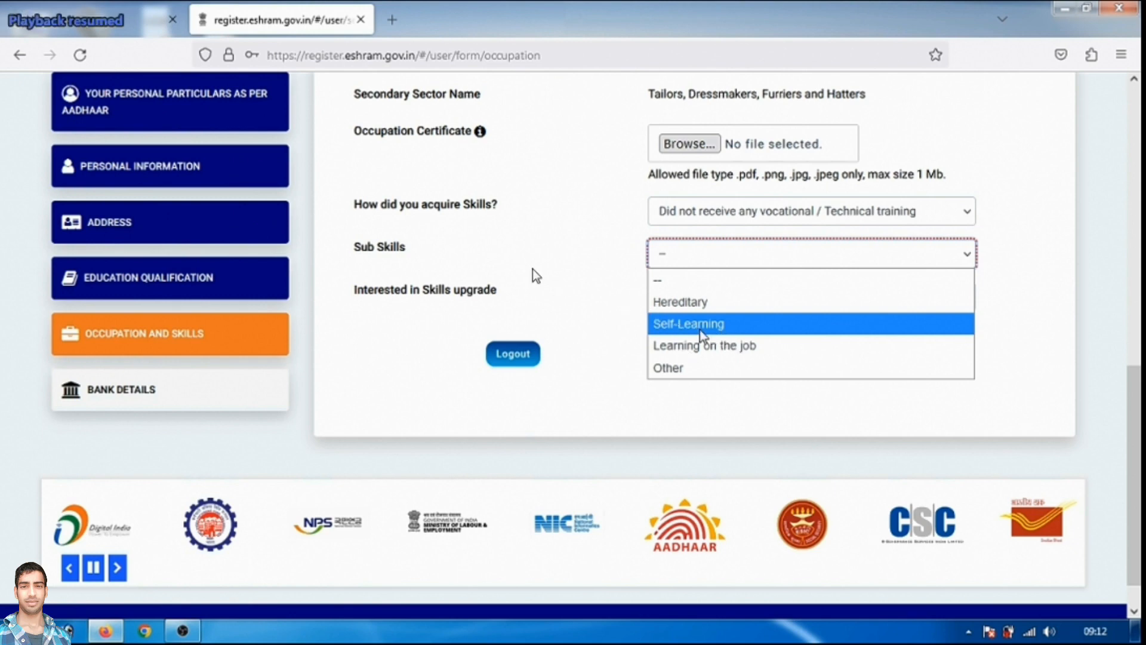
{"action": "left_click", "coordinate": [695, 324]}
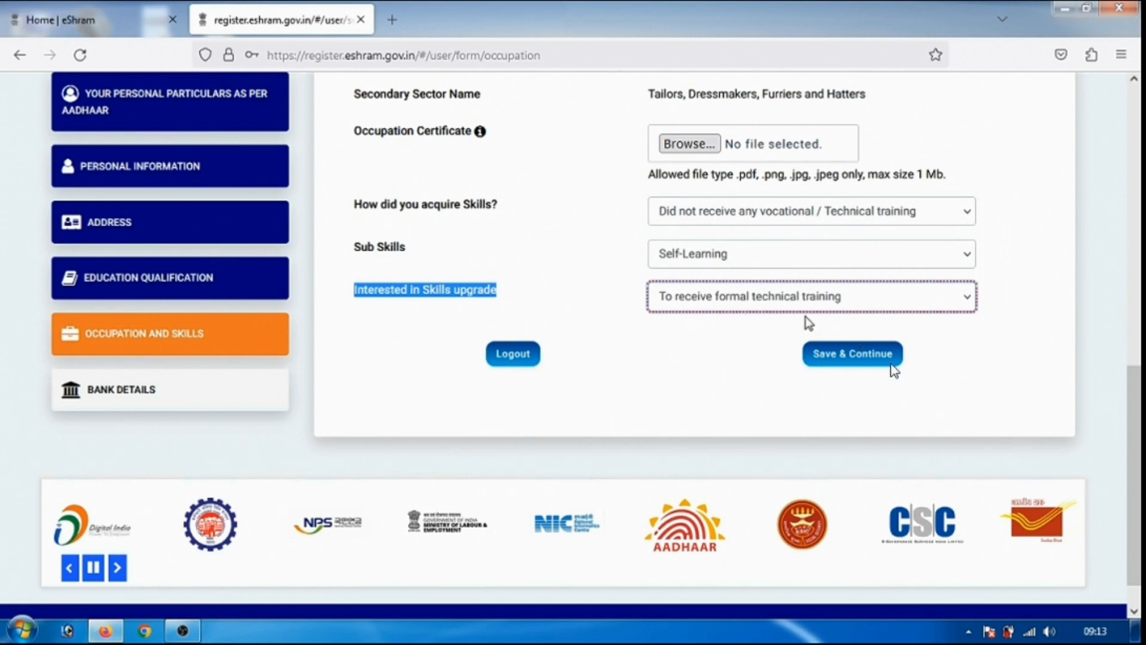
{"action": "left_click", "coordinate": [634, 350]}
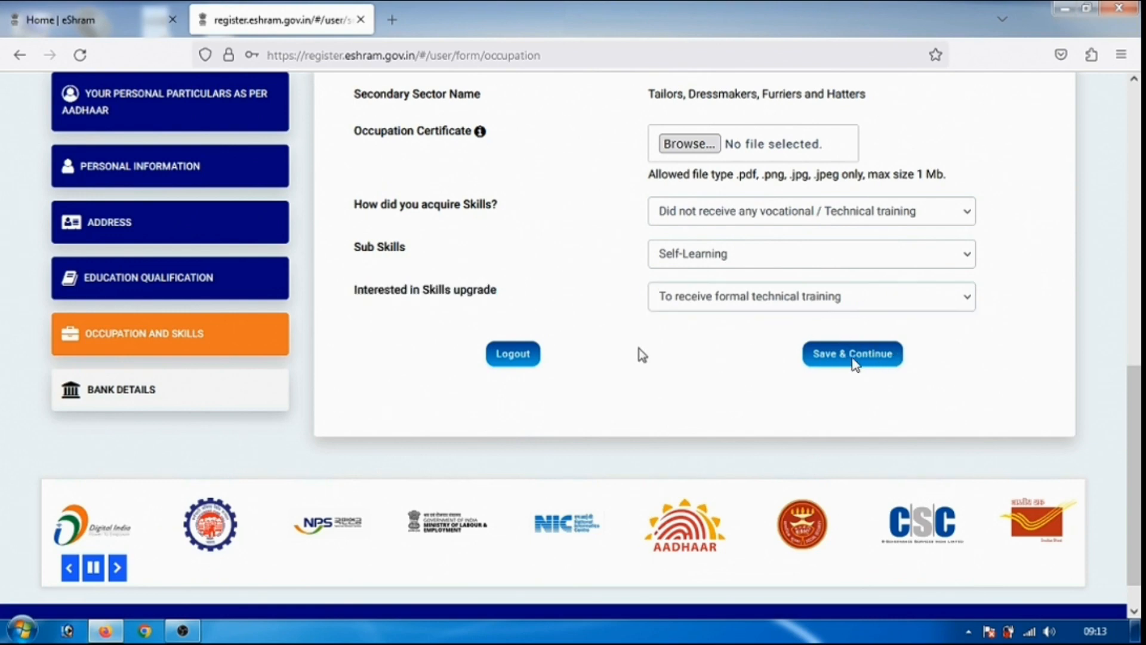
{"action": "left_click", "coordinate": [847, 358]}
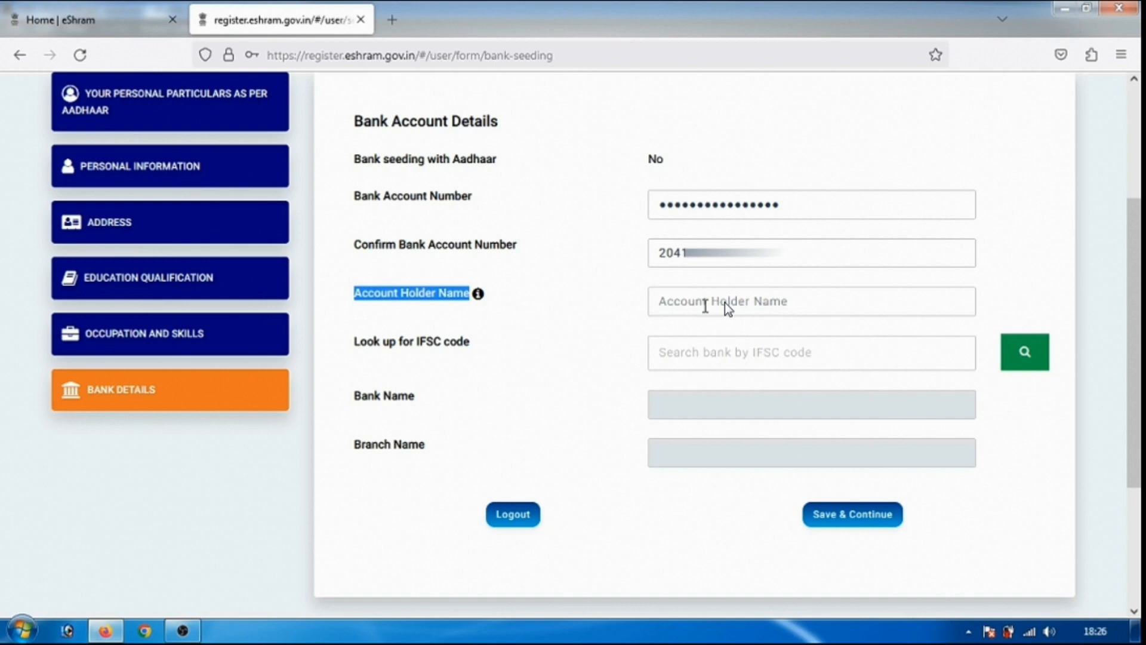
Enter the bank's IFSC code and save the bank details to reach the preview
{"action": "key", "text": "space"}
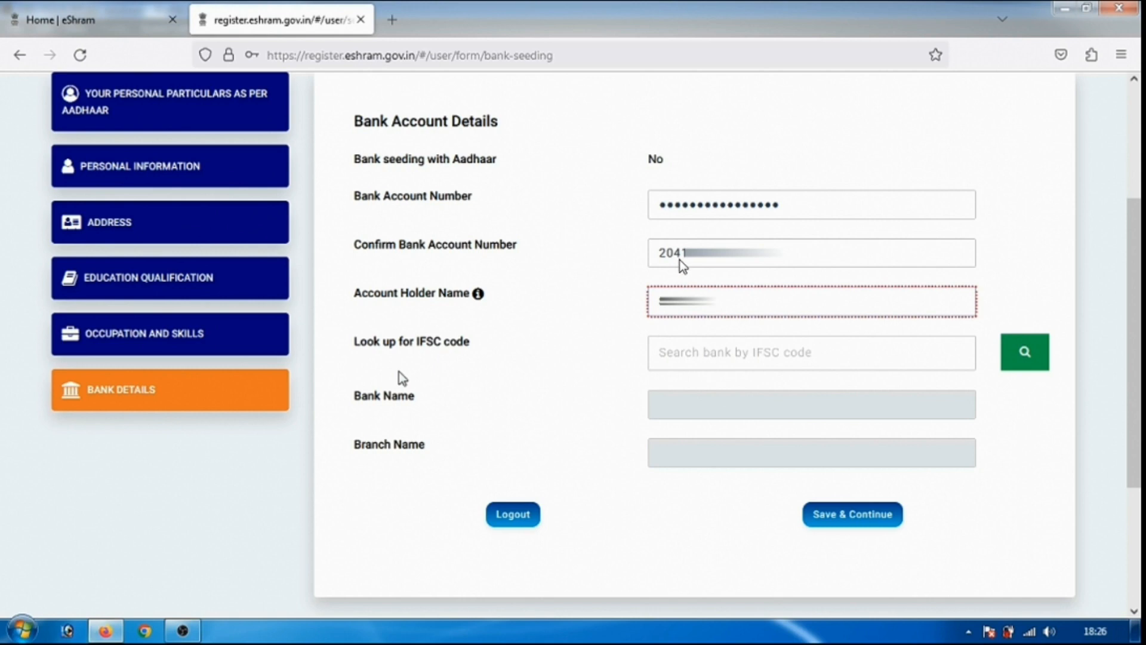
{"action": "left_click", "coordinate": [716, 358]}
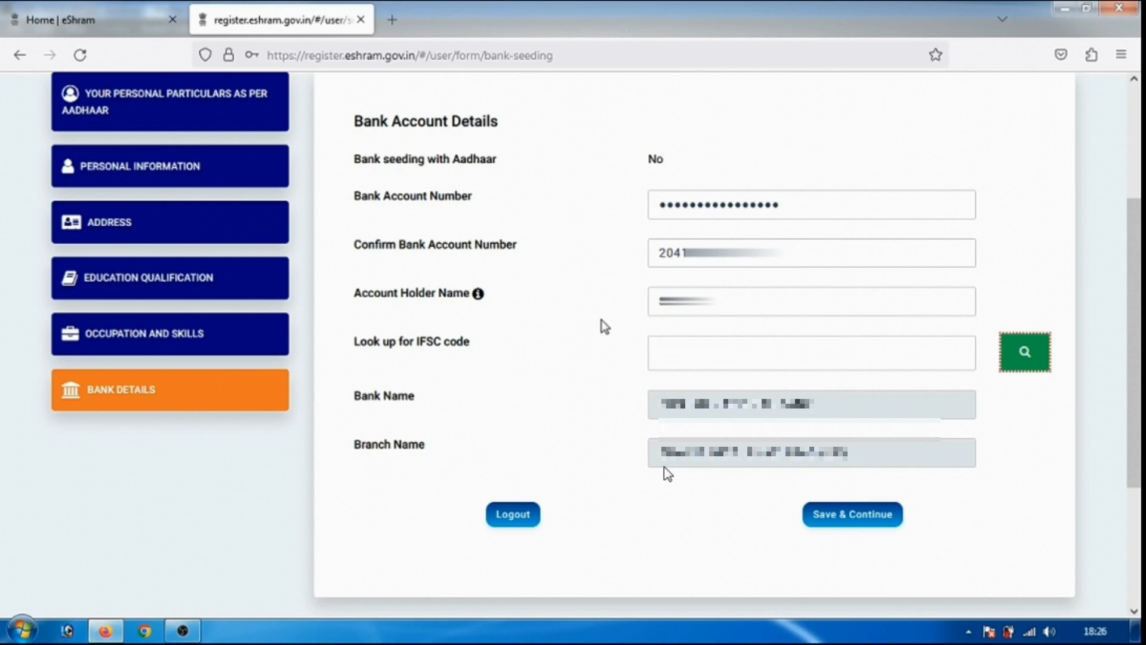
{"action": "left_click", "coordinate": [850, 514]}
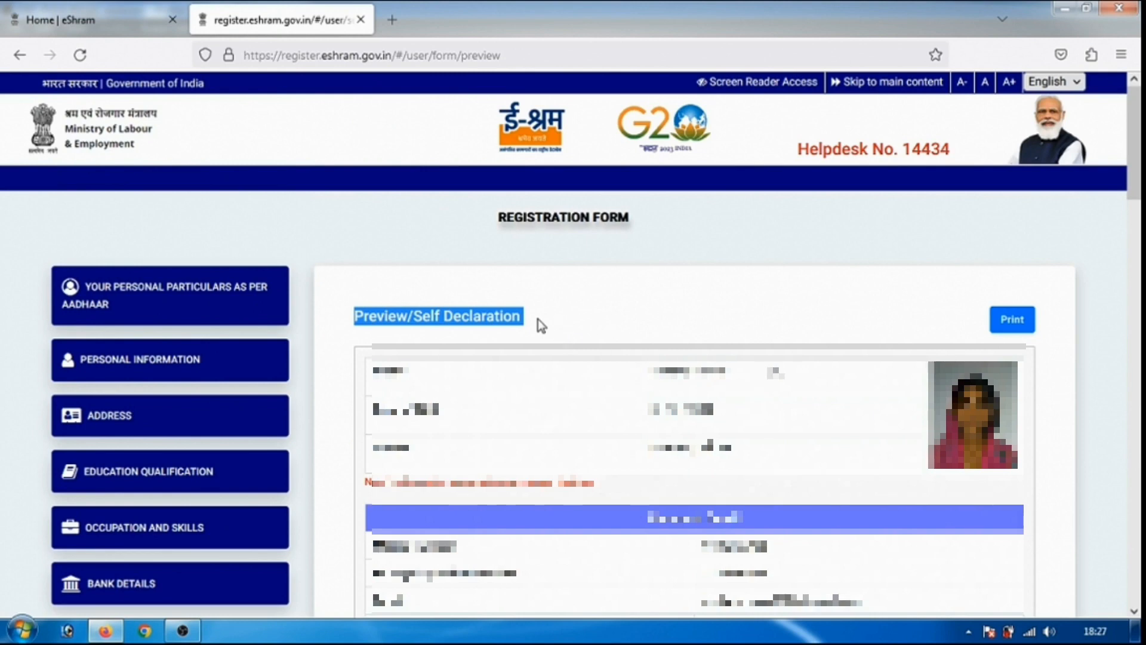
Submit the completed registration from the declaration section
{"action": "scroll", "coordinate": [538, 319], "scroll_direction": "down", "scroll_amount": 10}
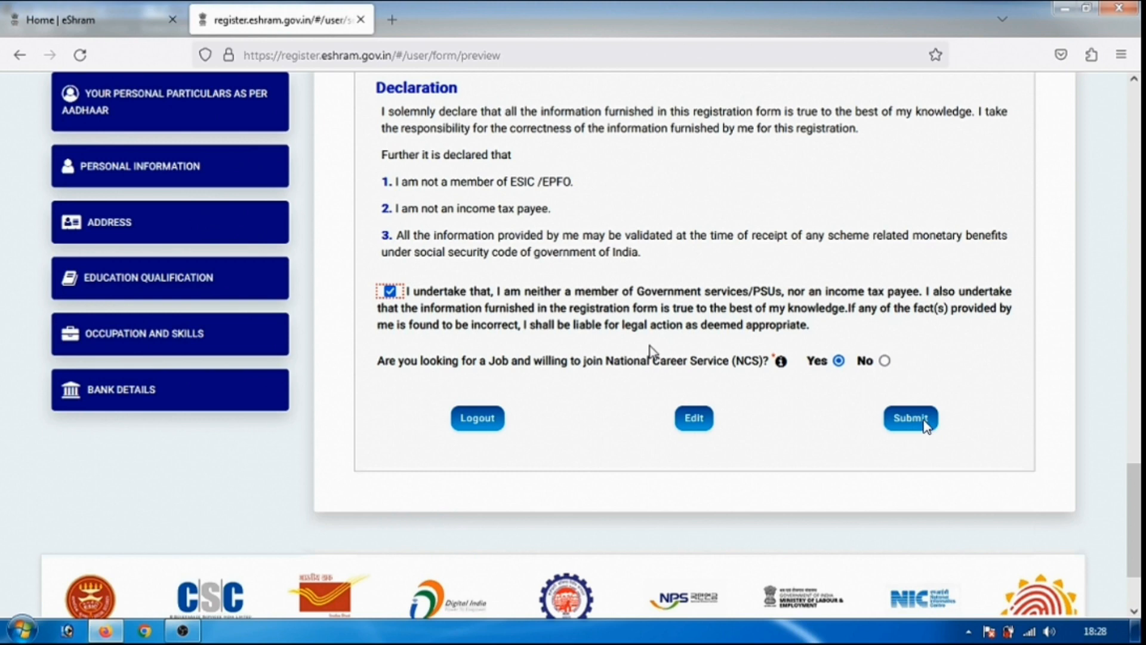
{"action": "left_click", "coordinate": [911, 421]}
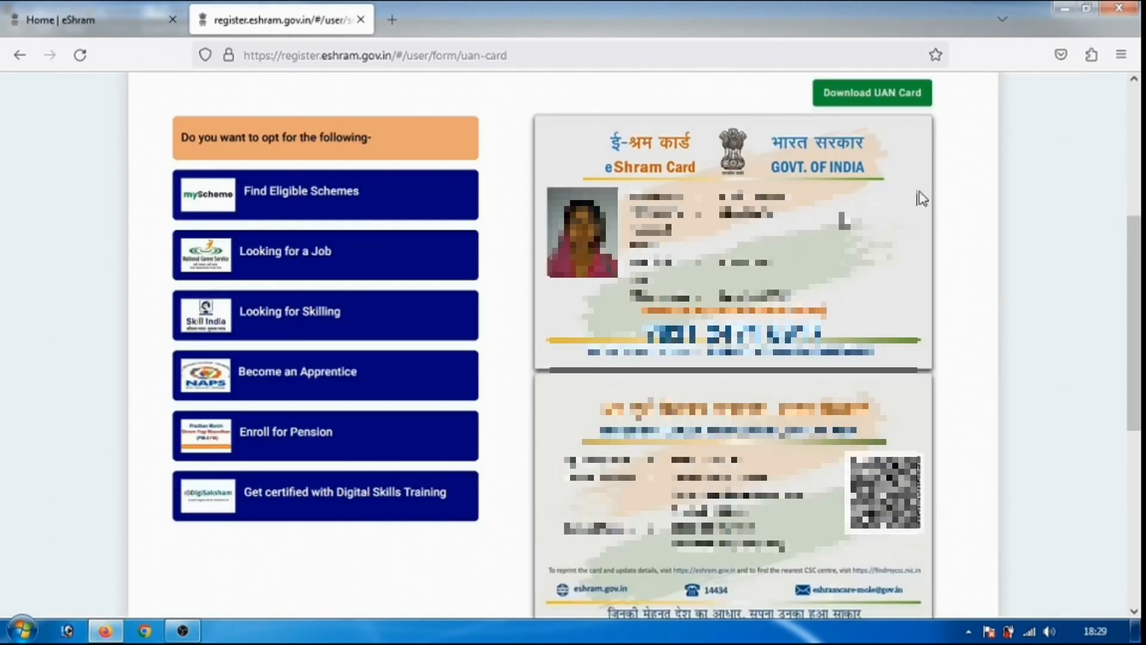